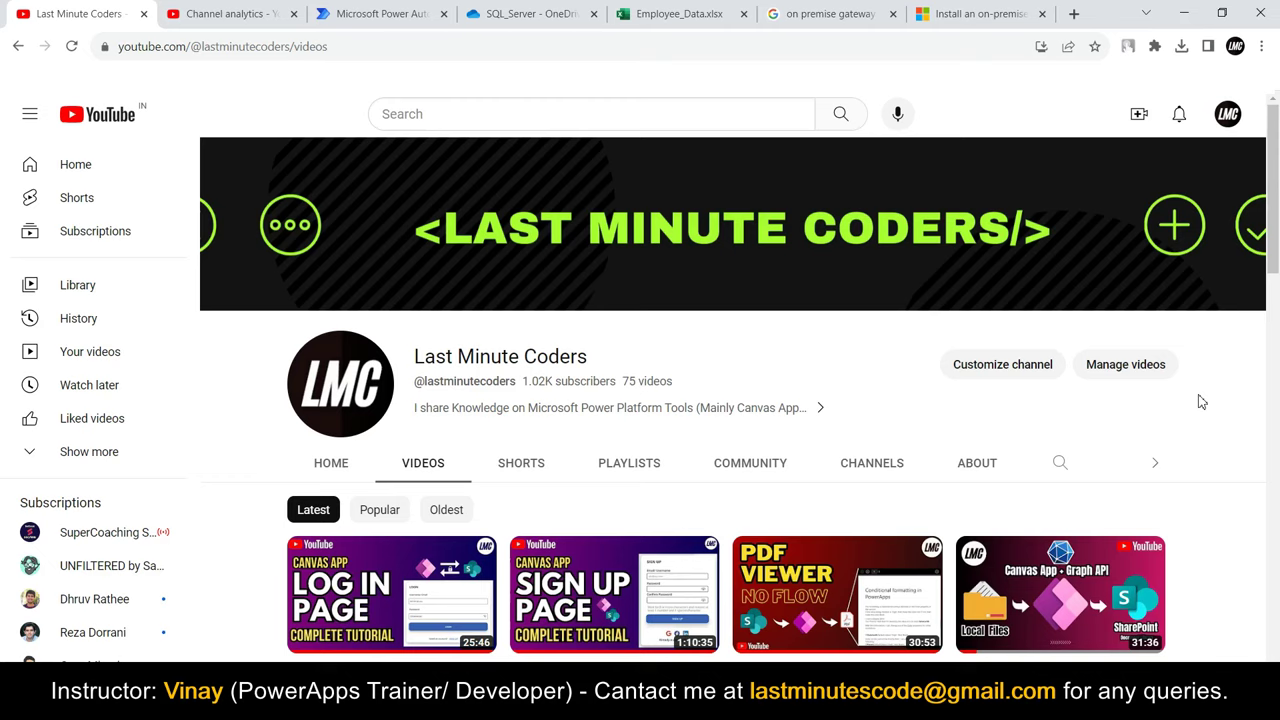
Step: Look over the Employee_Data workbook, Management Studio and the Last Minute Coders channel pages
click(676, 16)
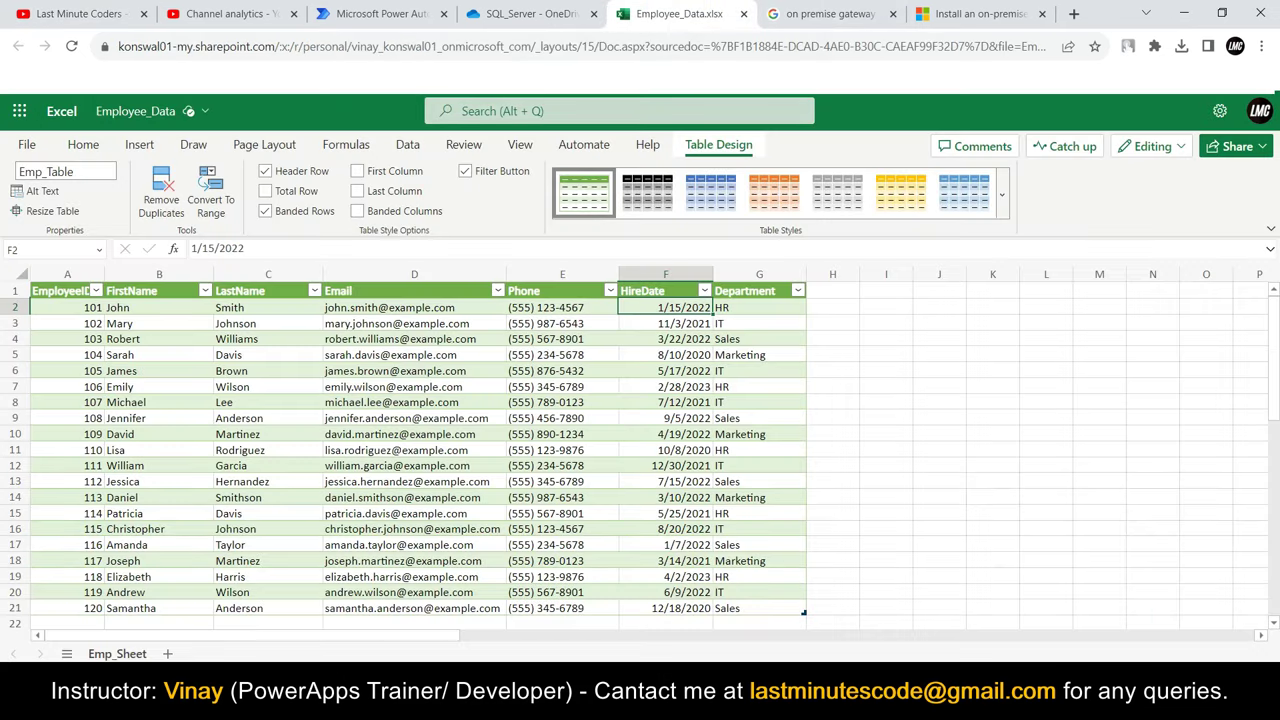
key(alt+Tab)
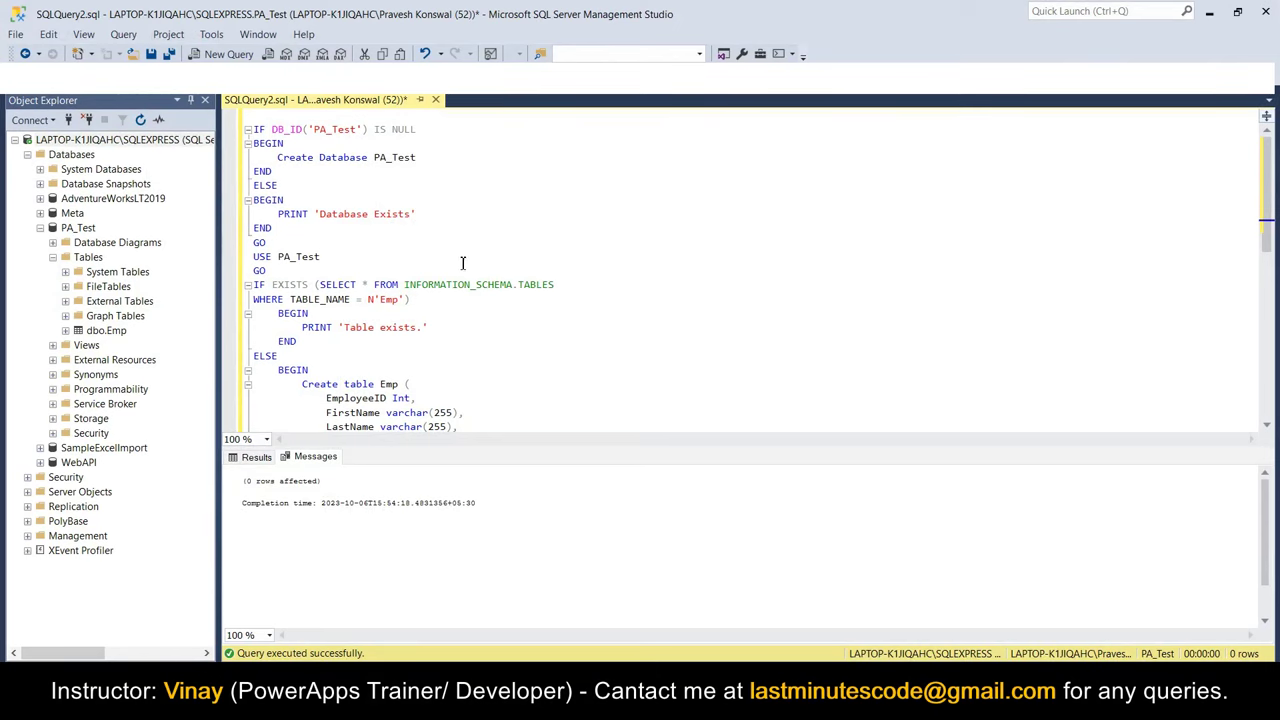
click(1210, 12)
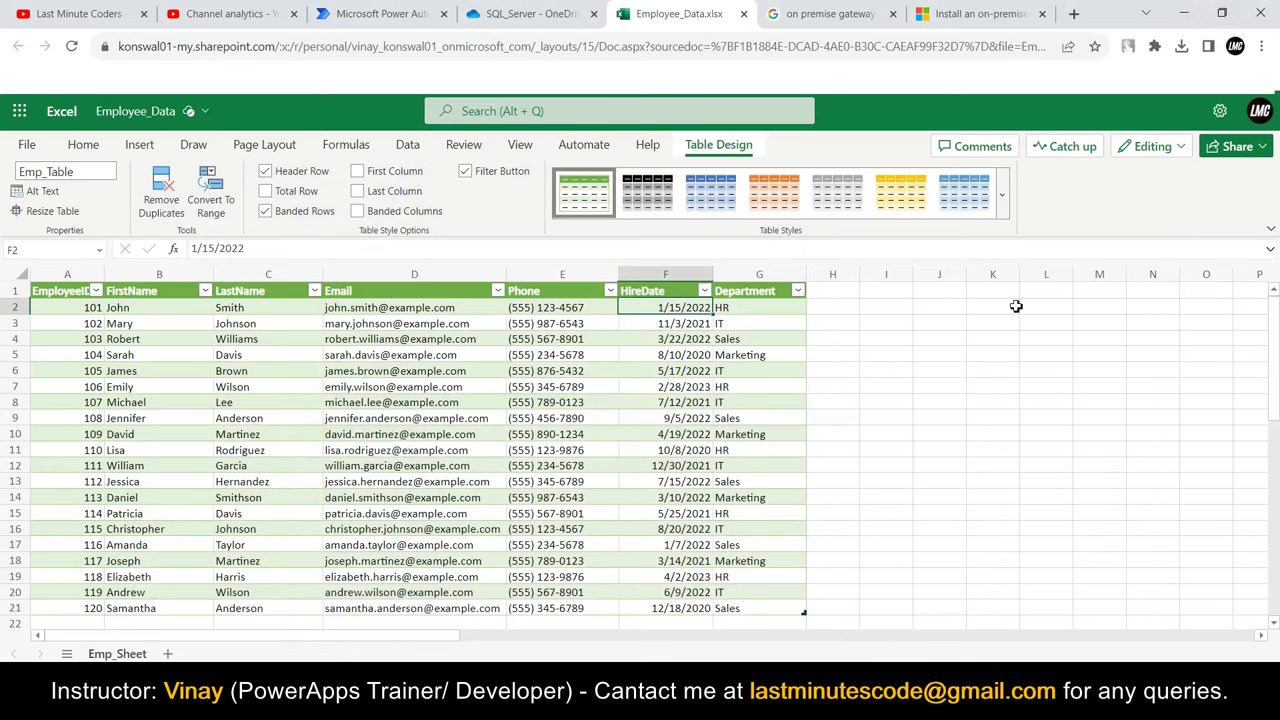
click(64, 12)
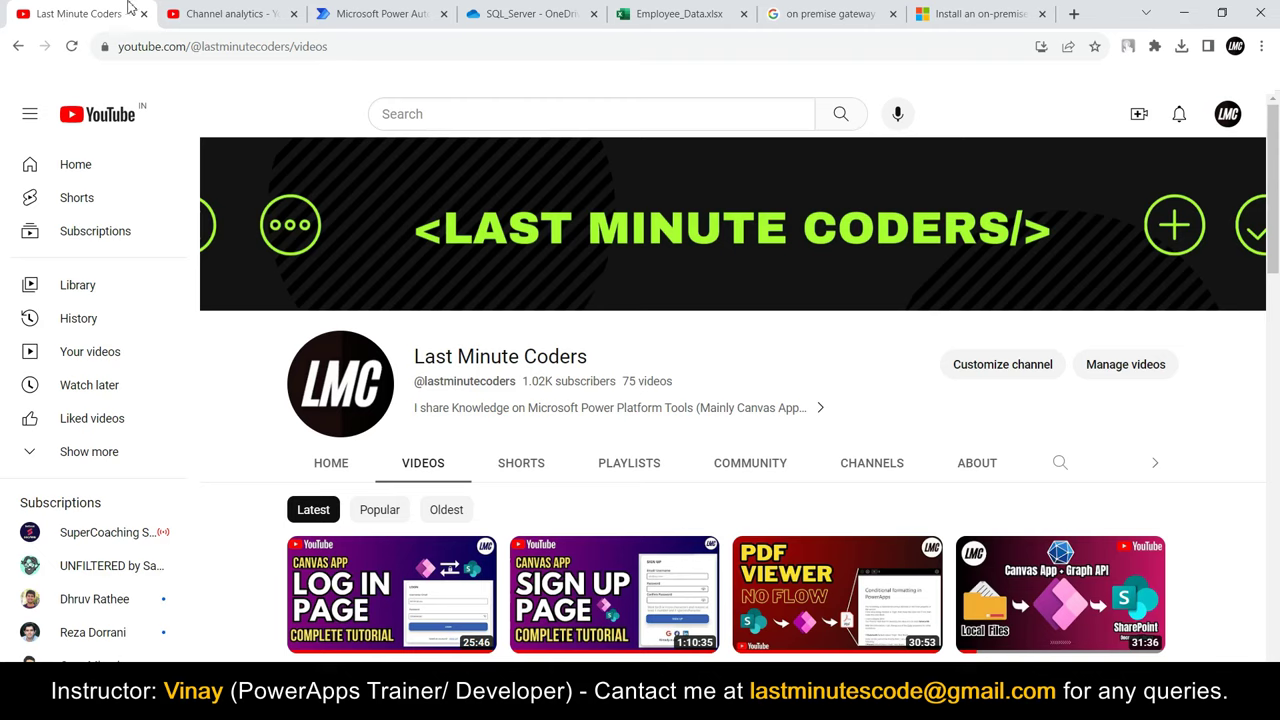
click(200, 13)
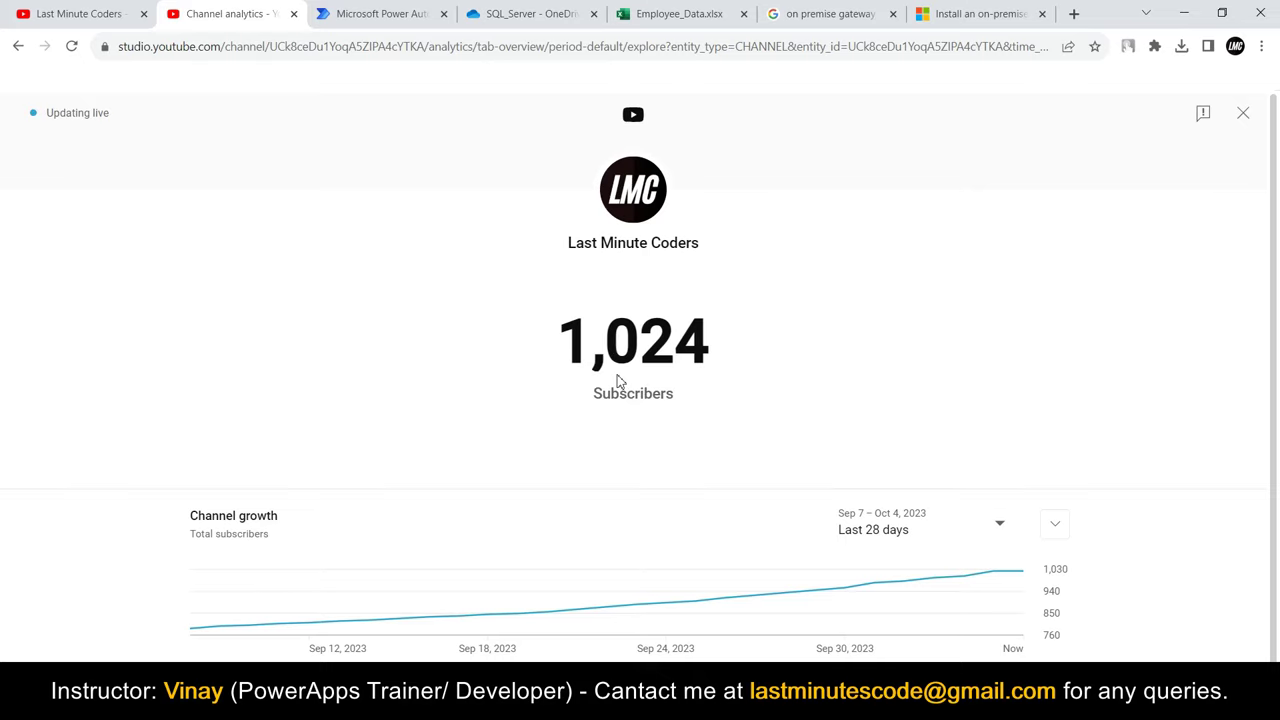
click(48, 14)
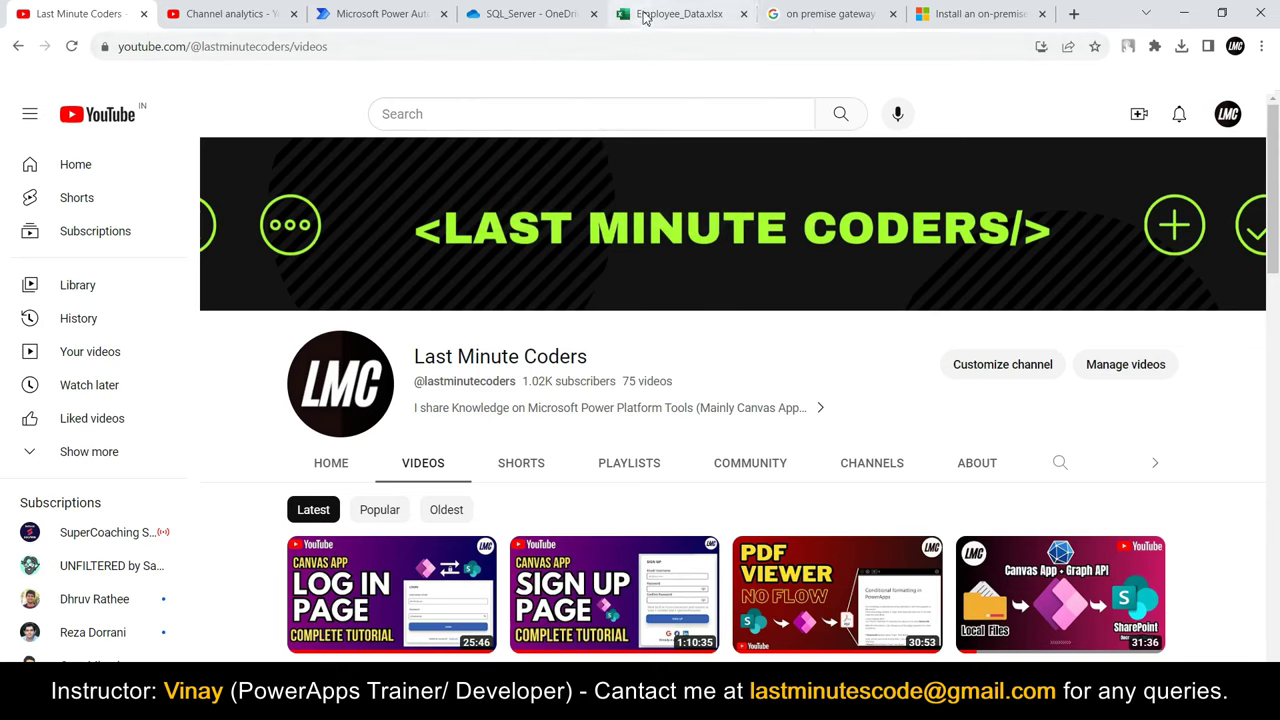
Step: Open the SQL_Server folder from My files in OneDrive
click(368, 14)
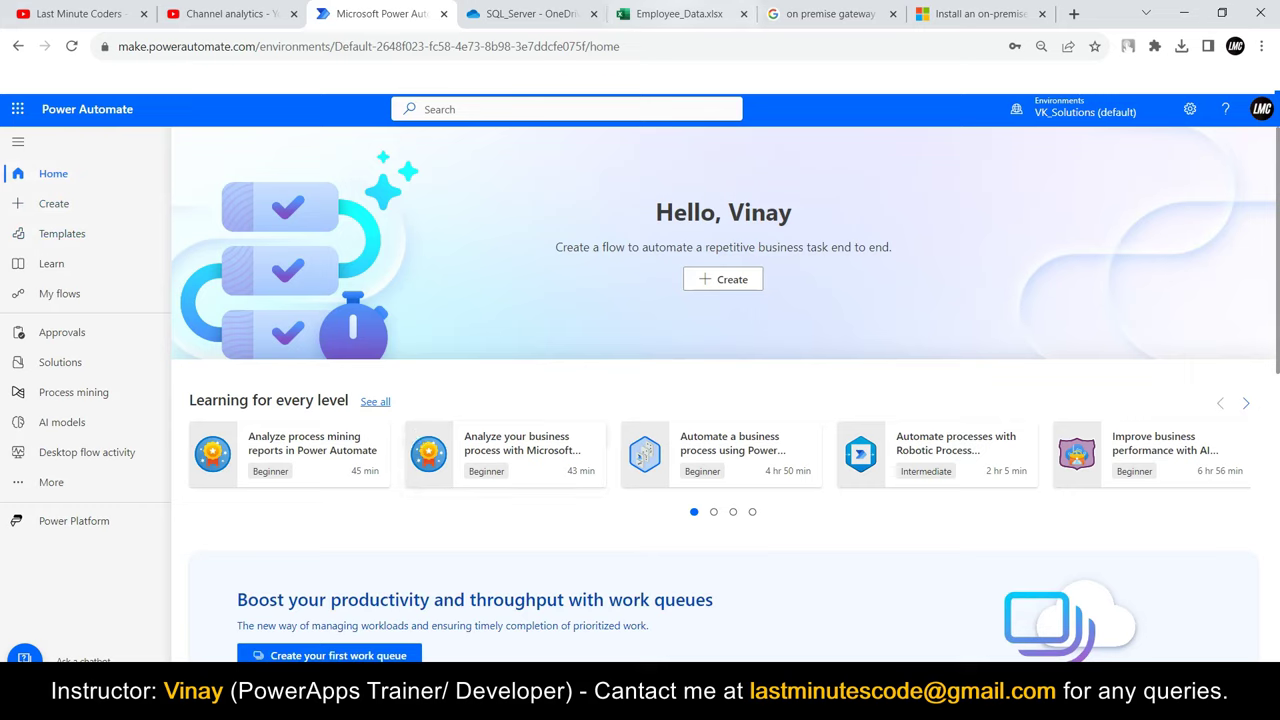
click(530, 14)
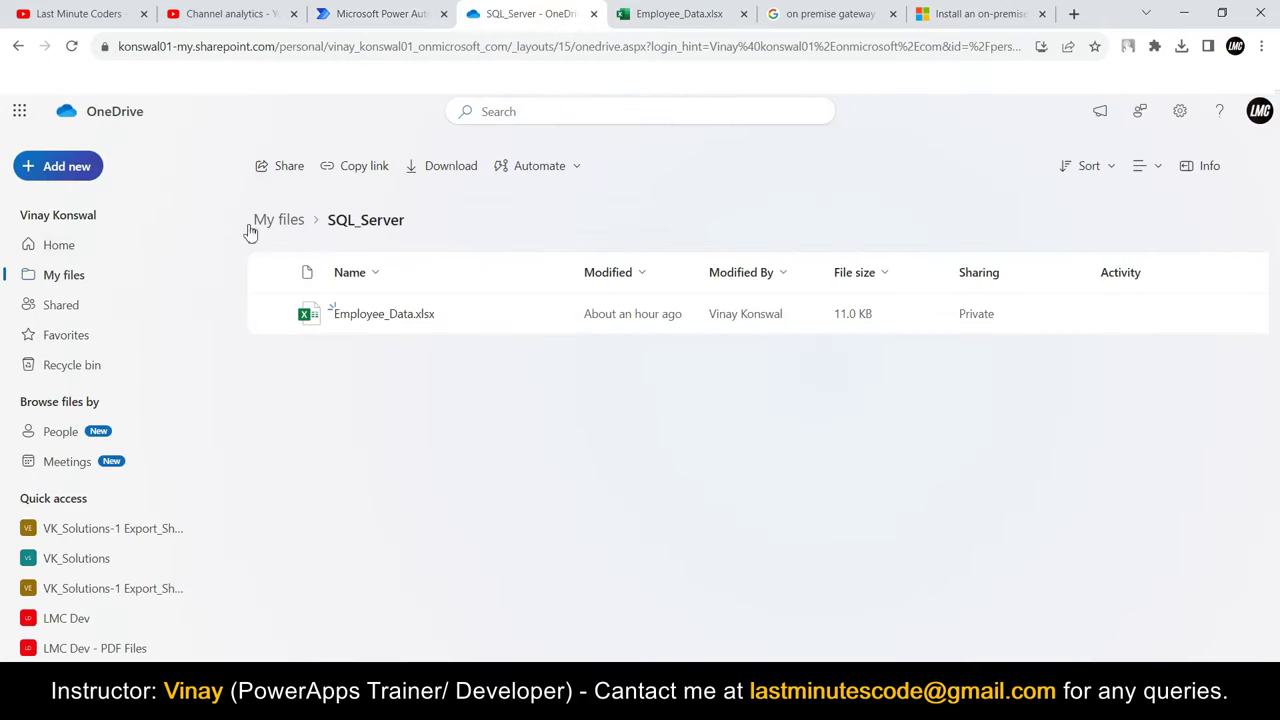
click(88, 278)
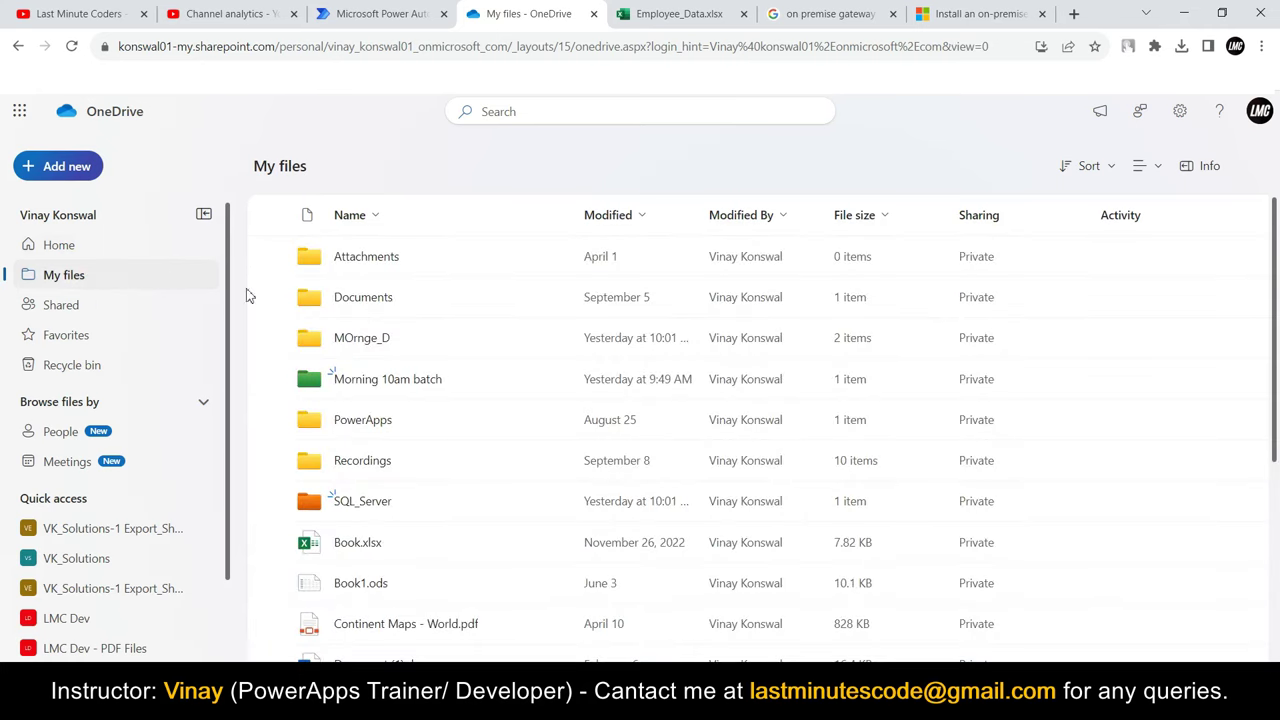
scroll(370, 322, down, 1)
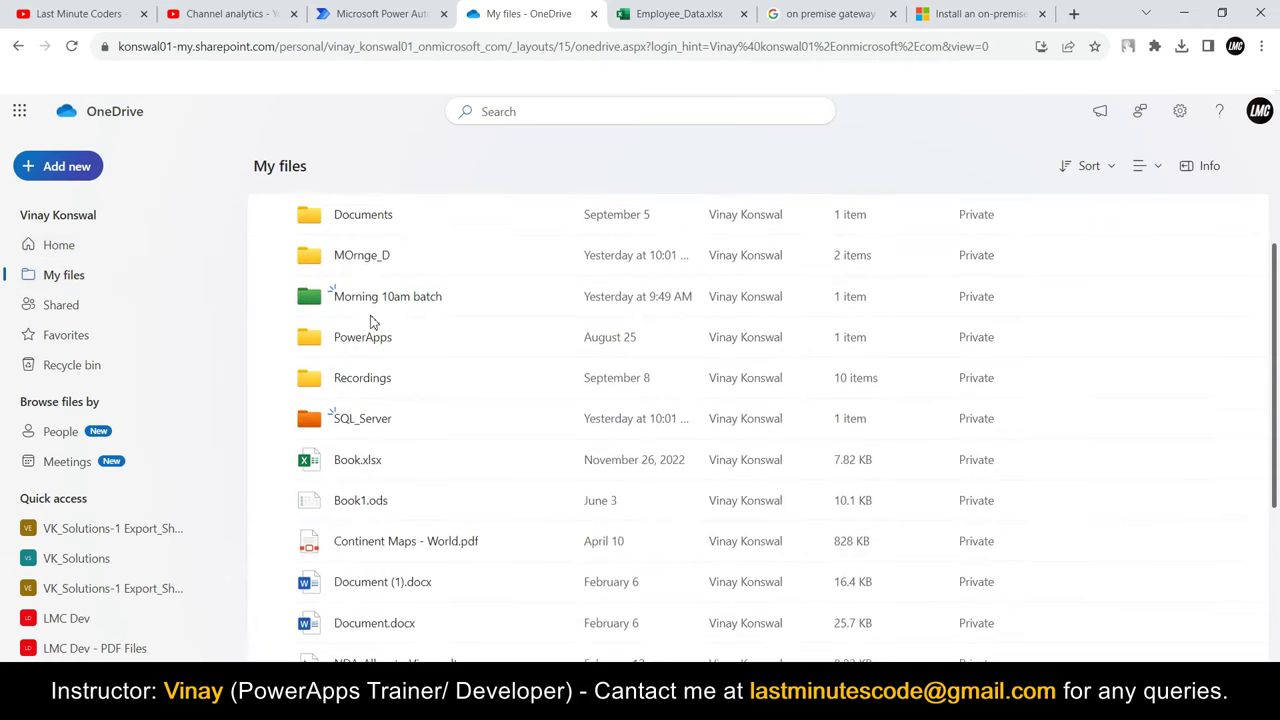
click(358, 420)
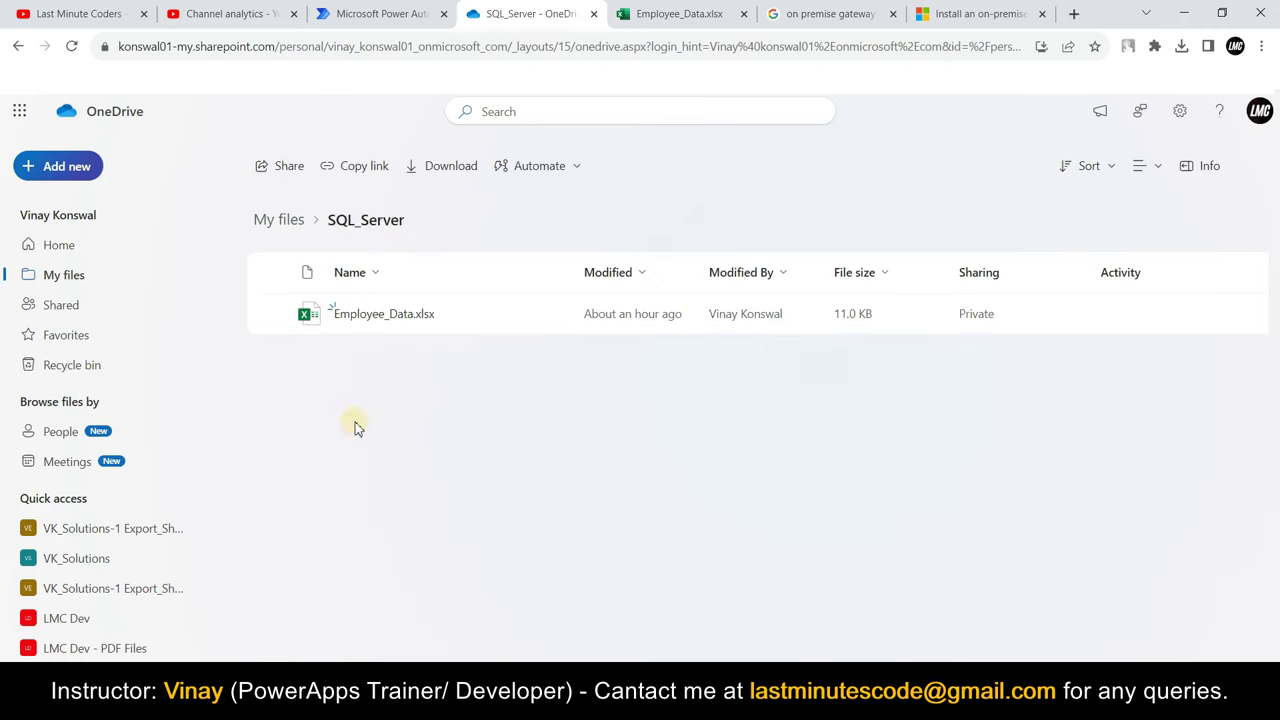
click(385, 314)
scroll(129, 366, down, 4)
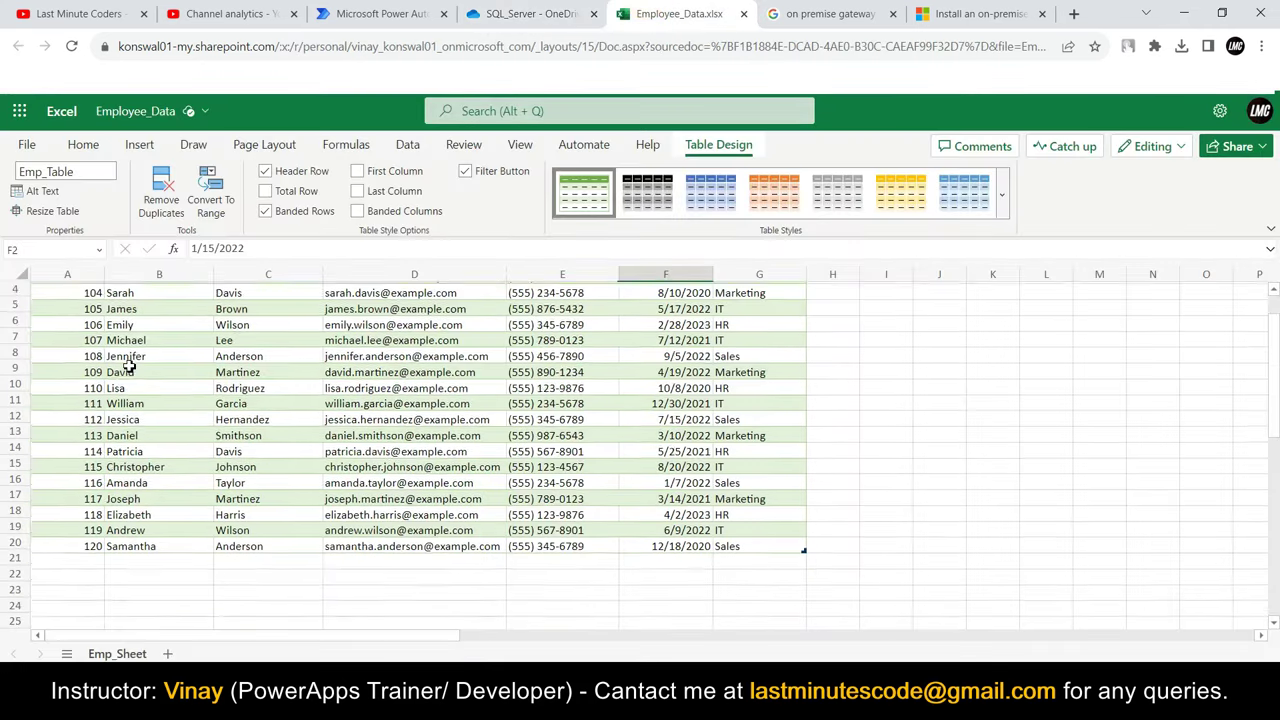
scroll(346, 364, up, 5)
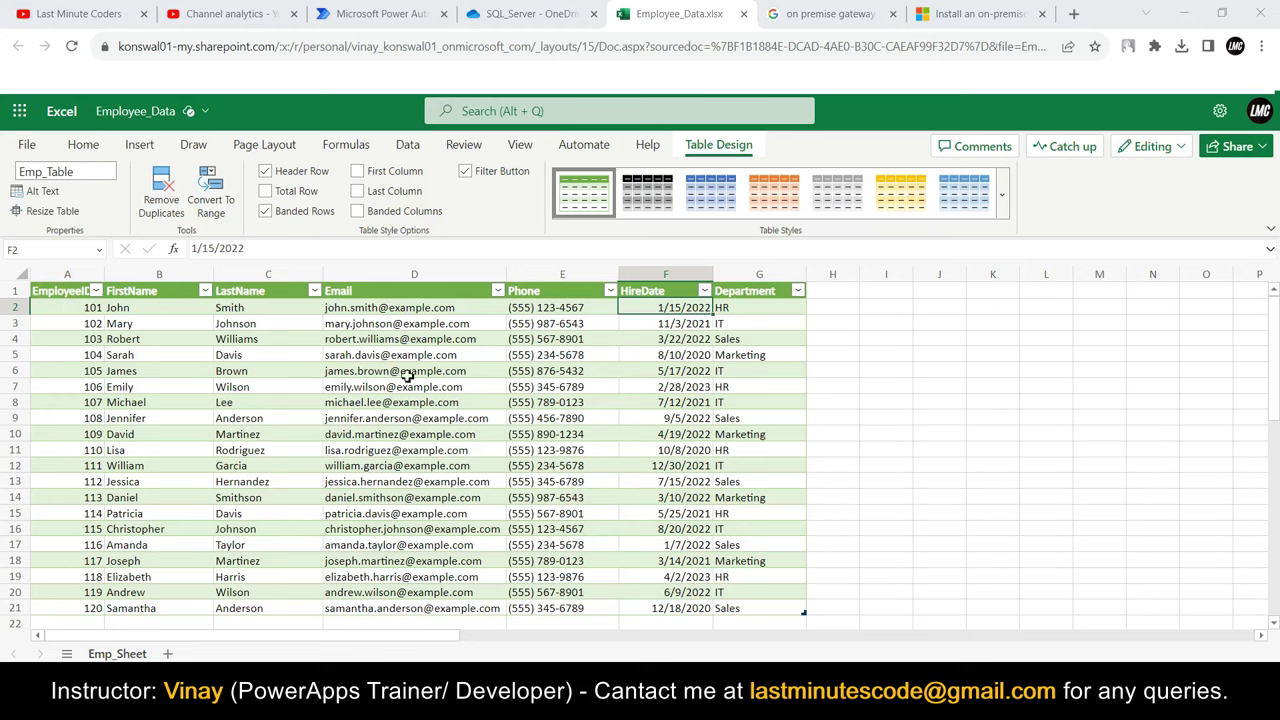
click(729, 484)
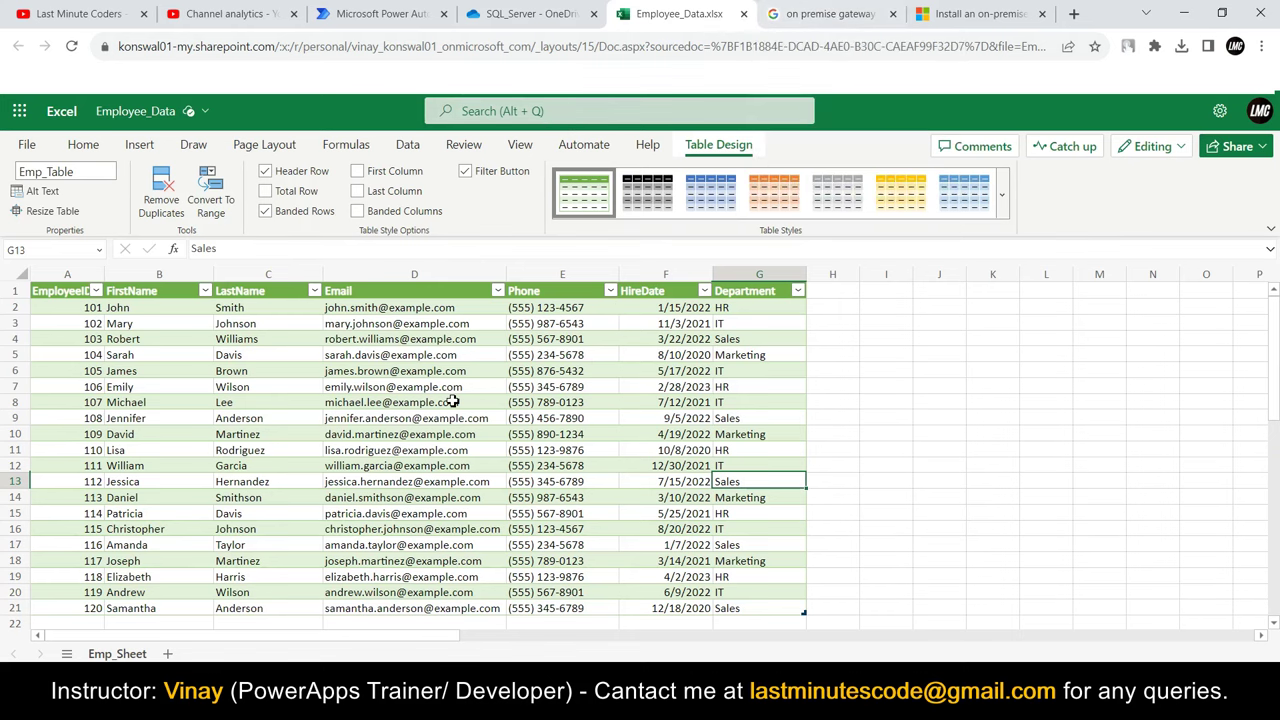
click(503, 12)
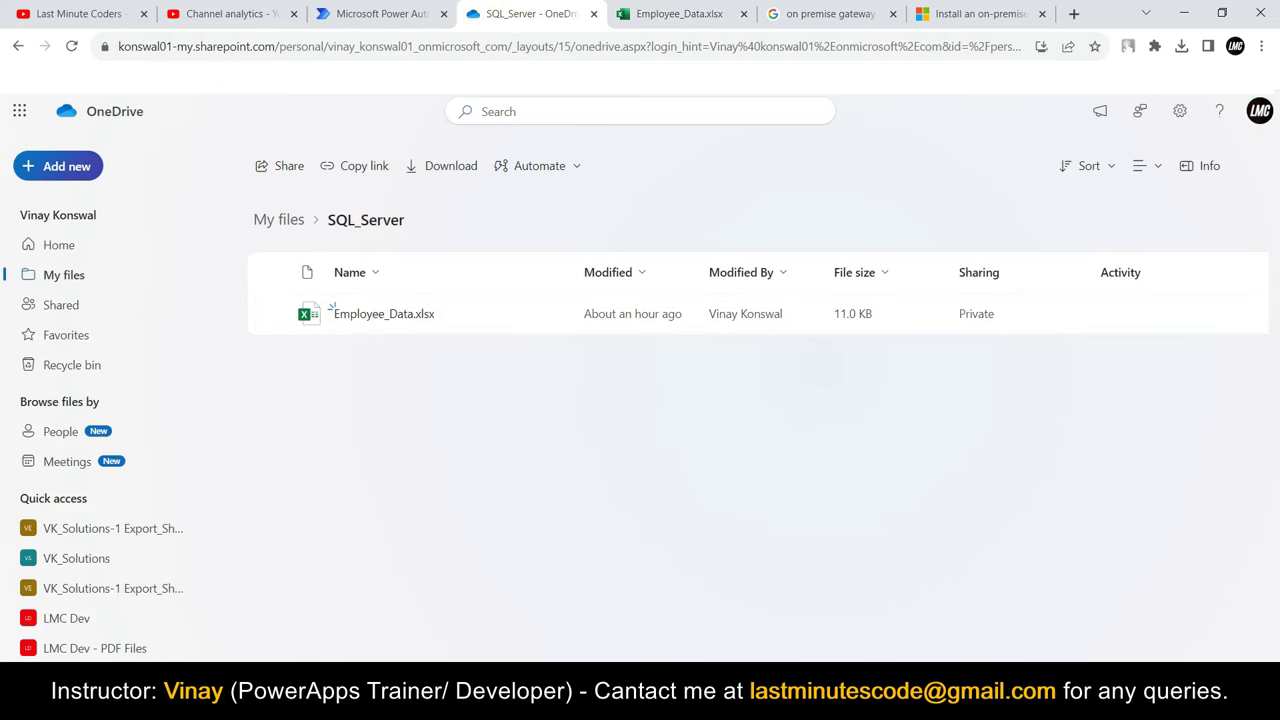
Step: Confirm the SQLEXPRESS Connect settings use Windows Authentication, then close them without connecting
key(alt+Tab)
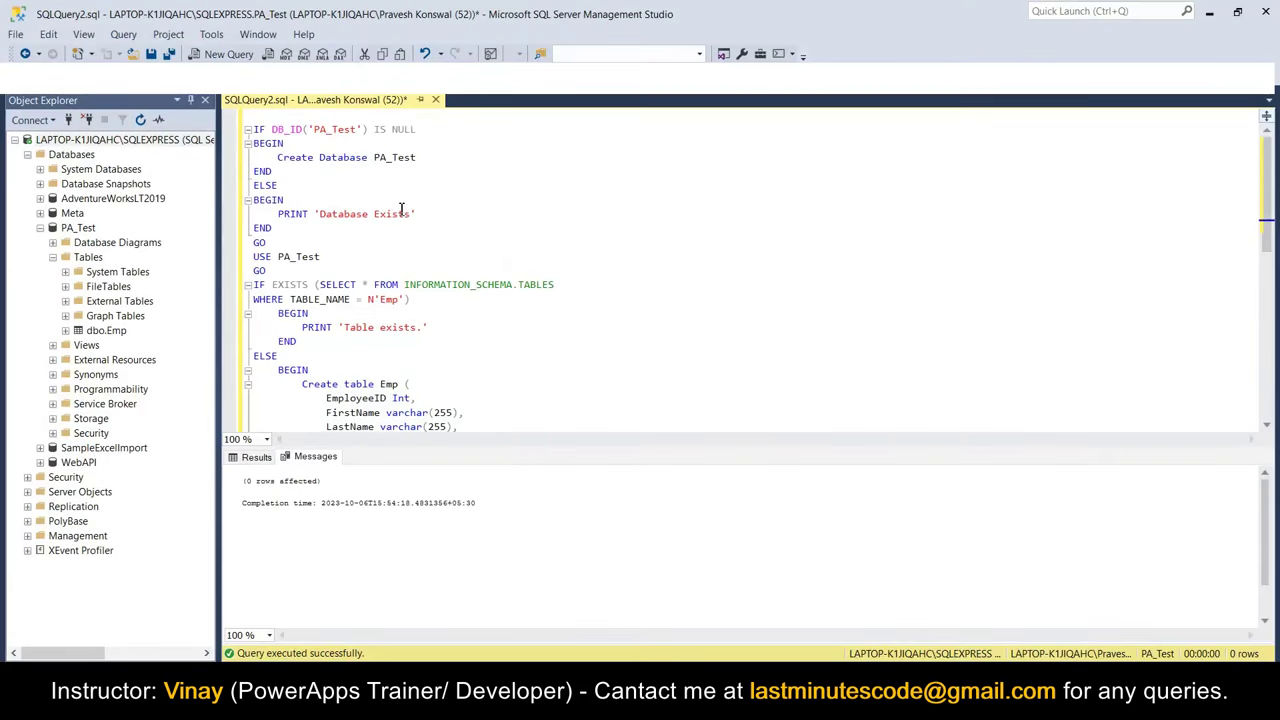
click(124, 141)
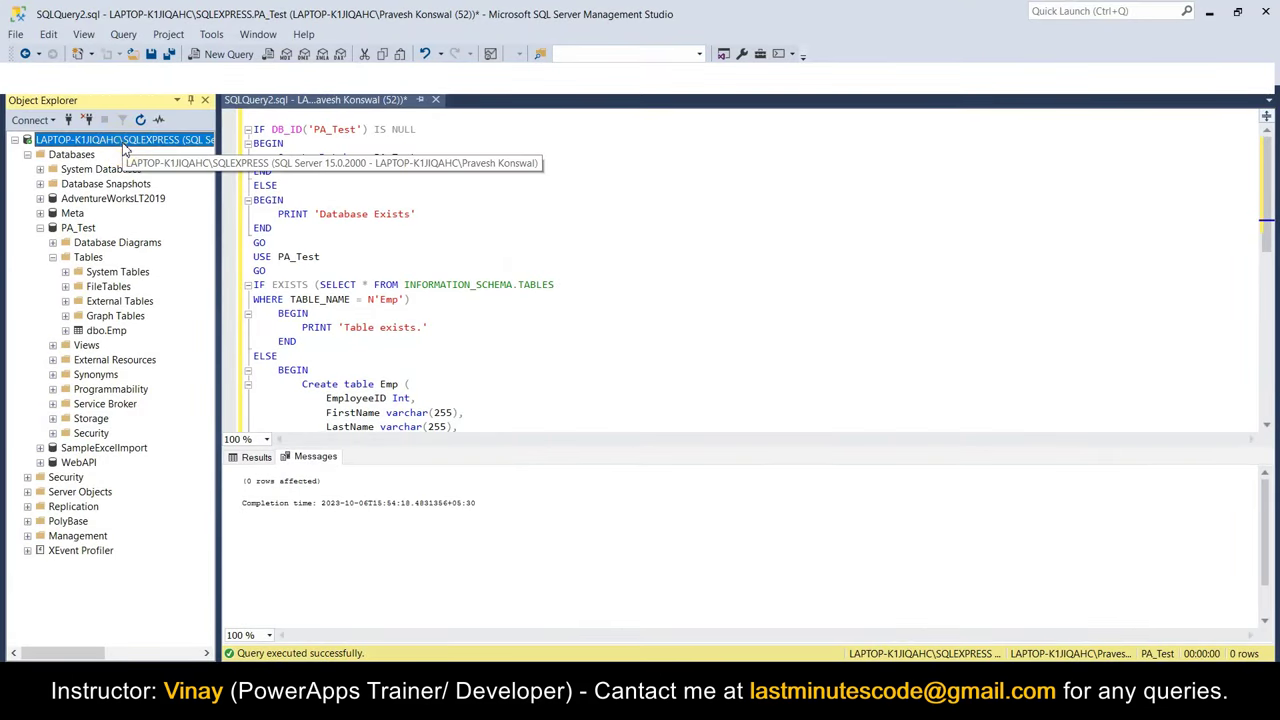
right_click(125, 143)
click(166, 150)
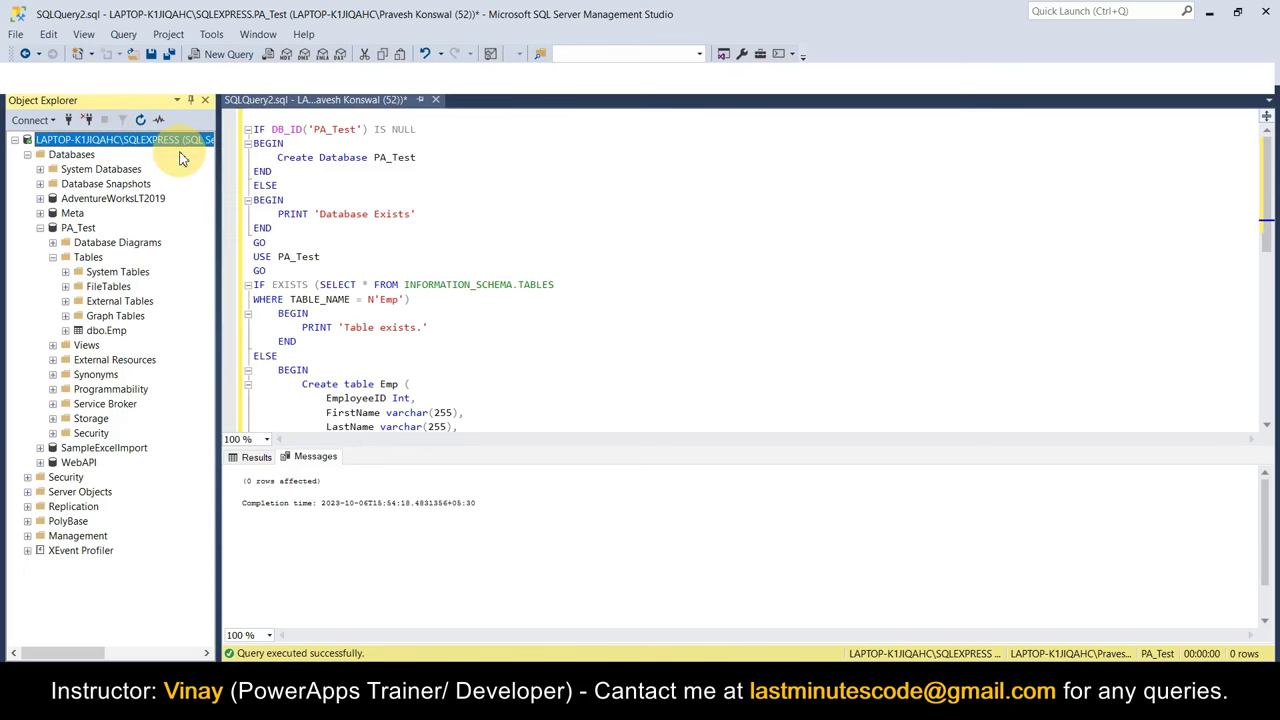
click(606, 272)
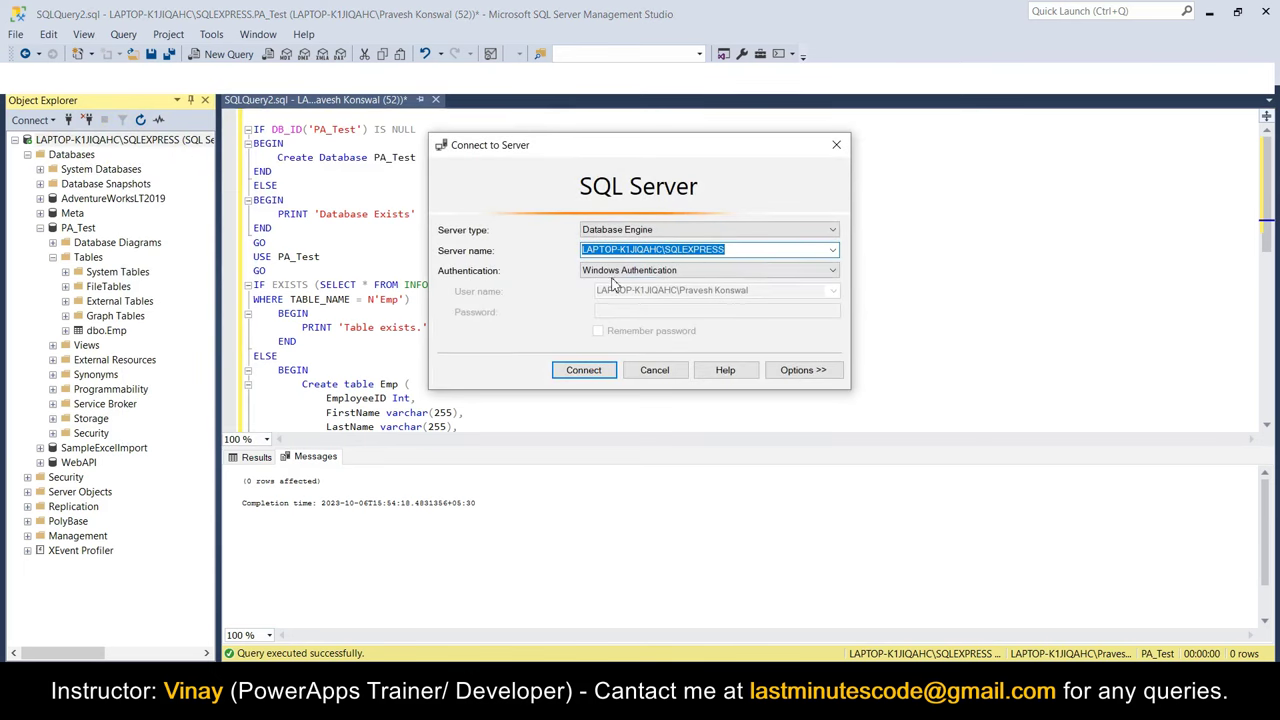
click(621, 284)
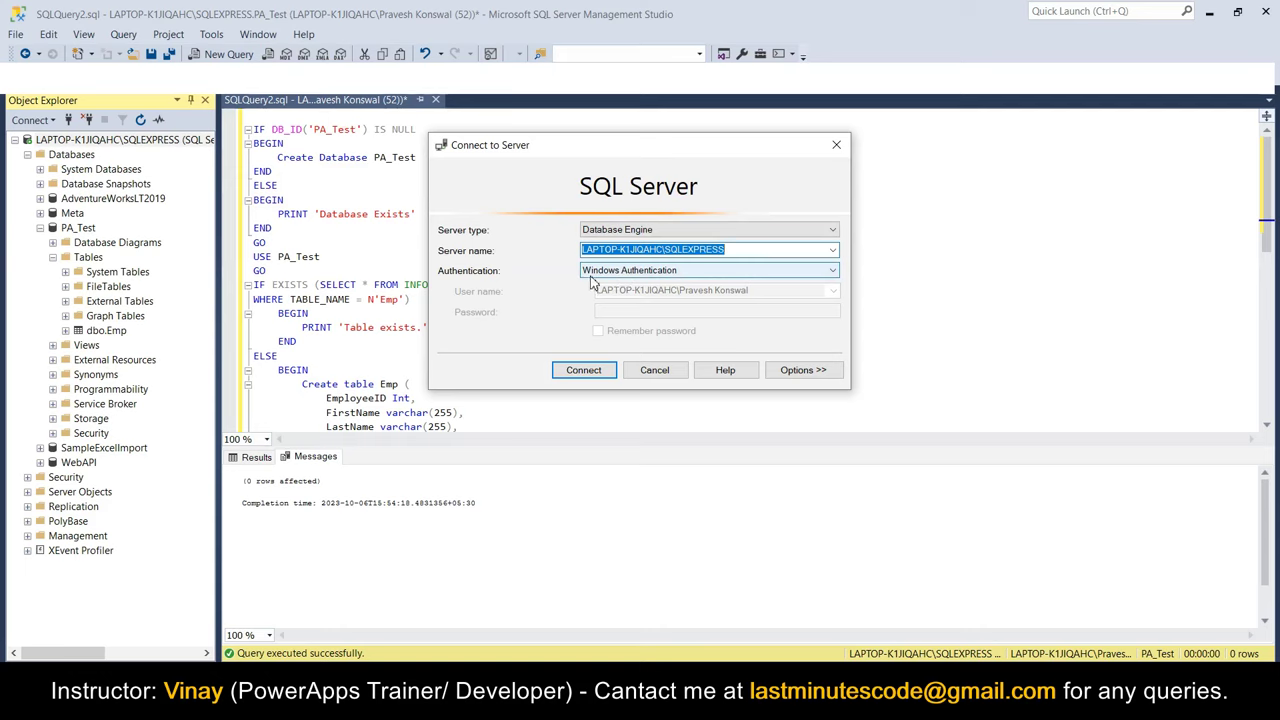
click(624, 274)
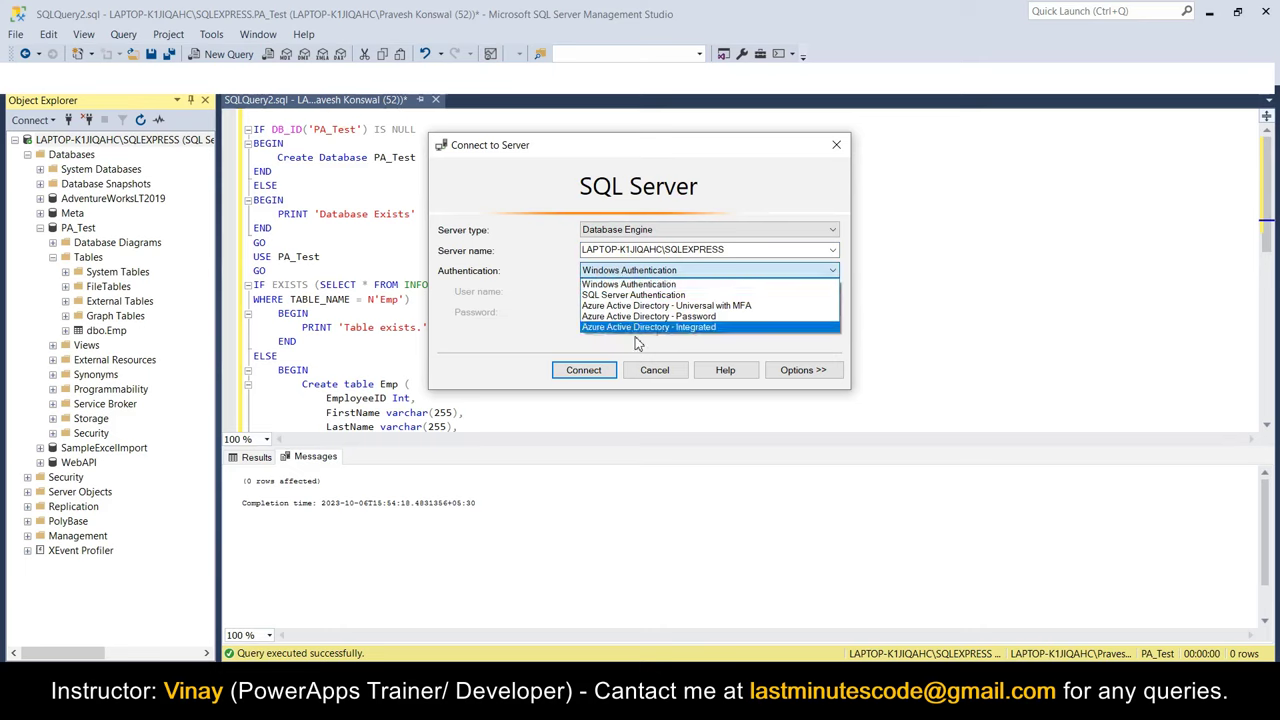
click(625, 284)
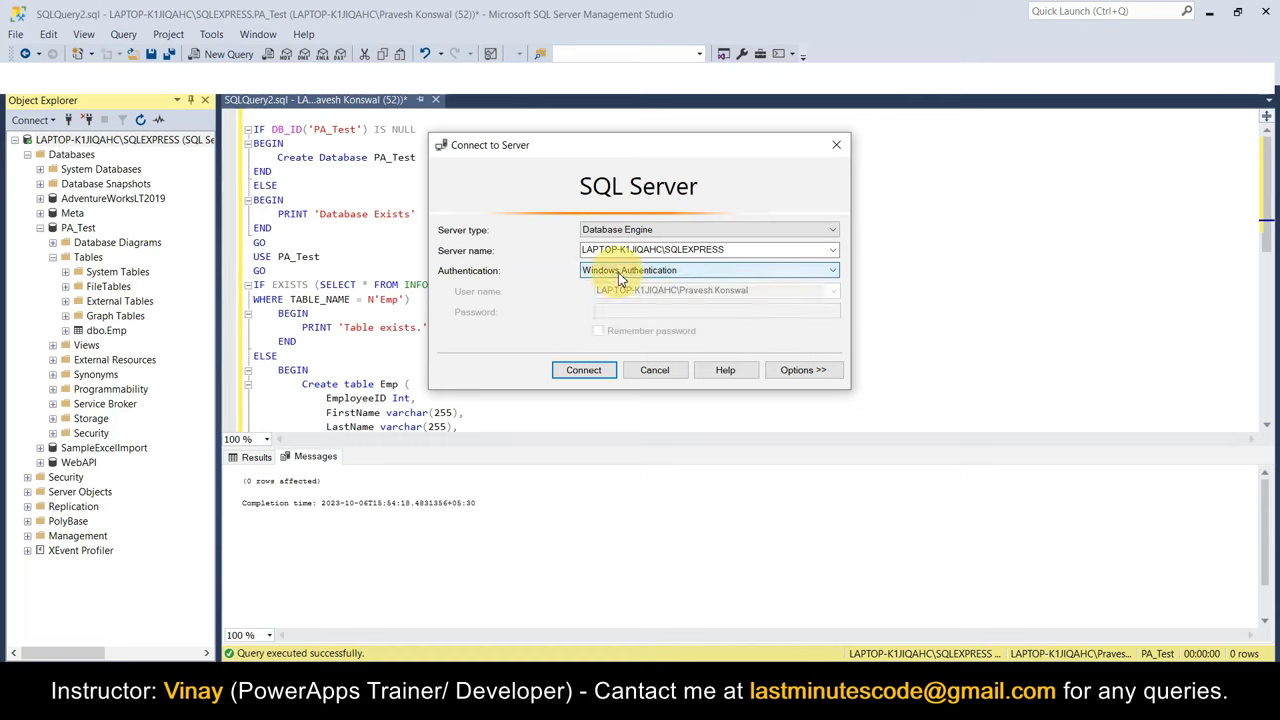
click(837, 147)
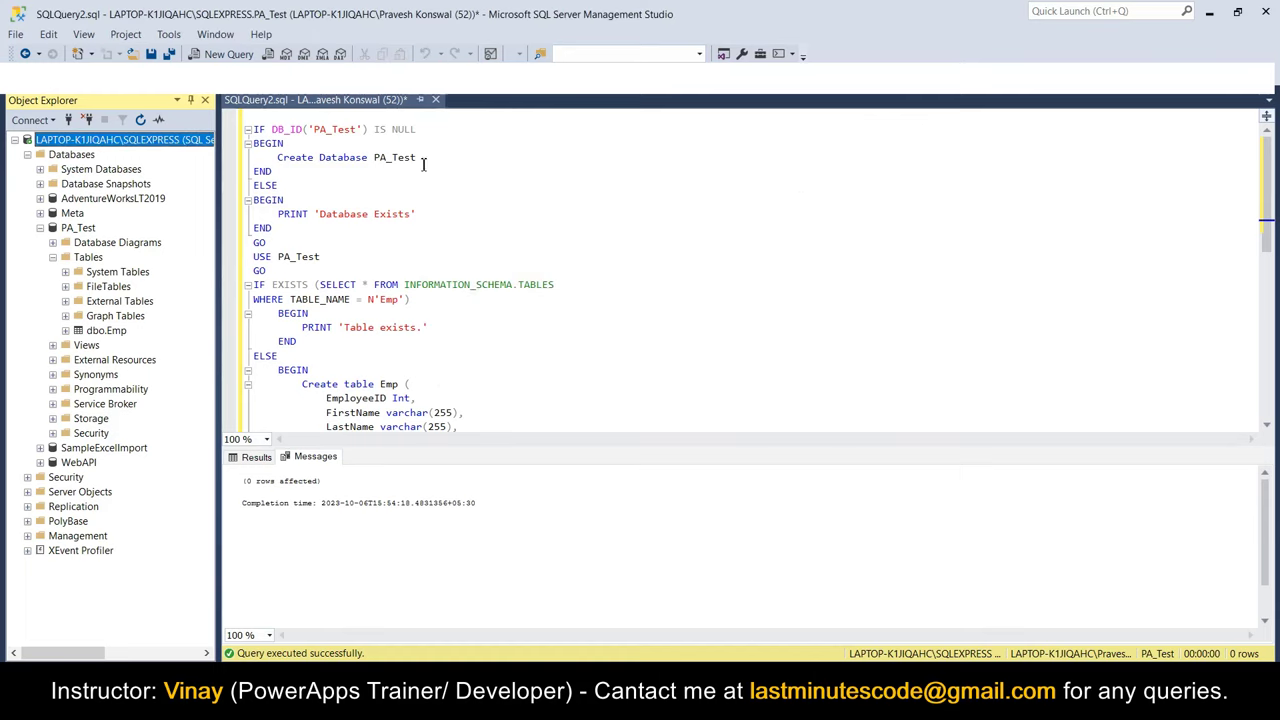
Step: Highlight the Create table Emp block in the PA_Test script
drag(279, 160, 428, 165)
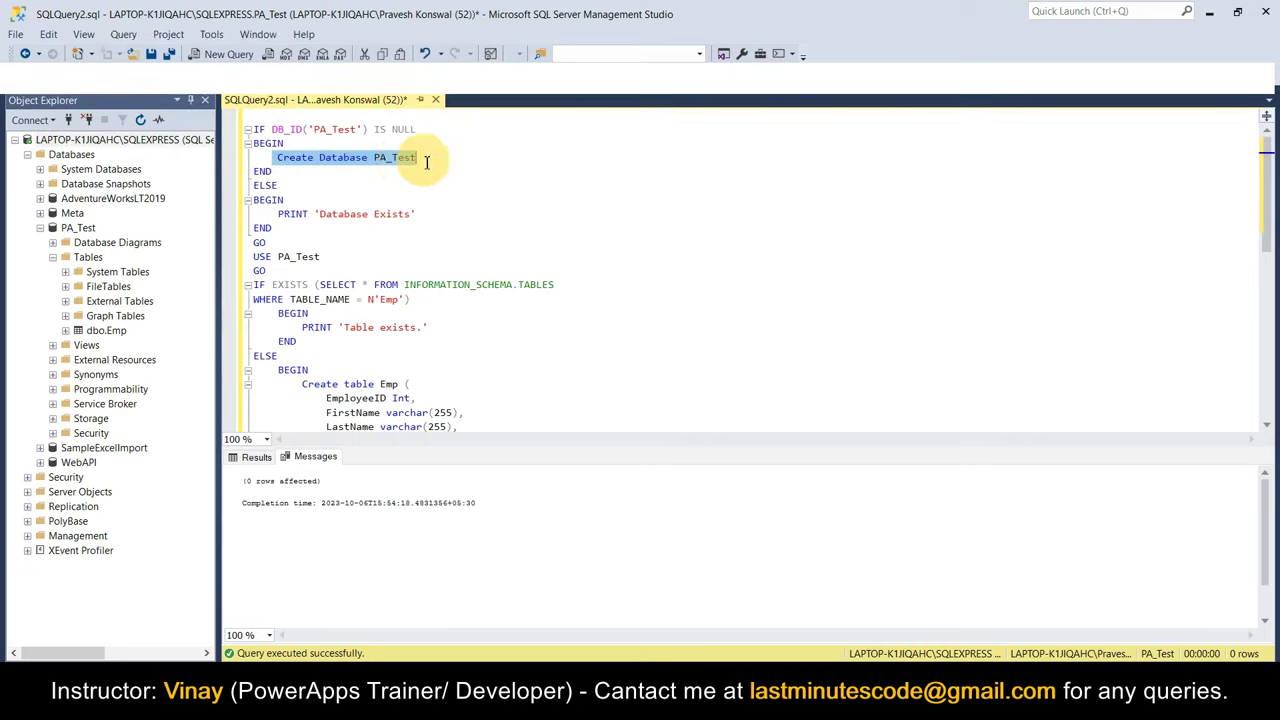
click(273, 158)
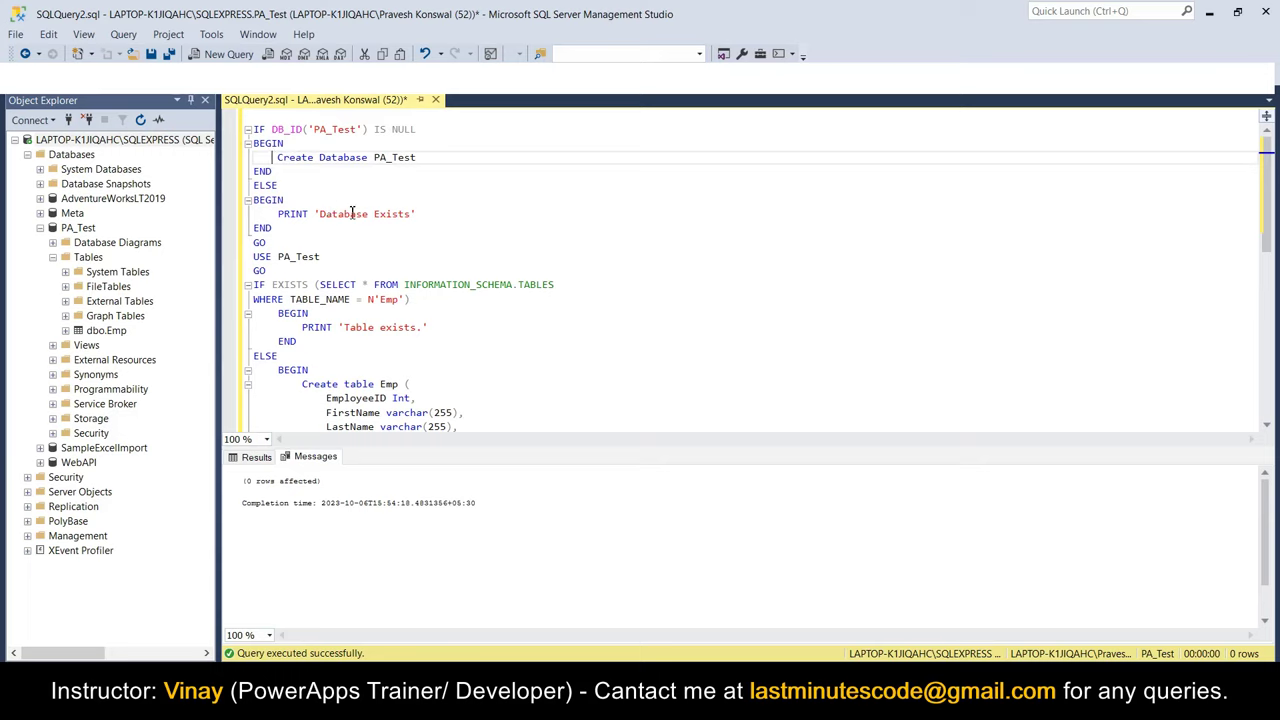
scroll(432, 237, down, 1)
scroll(449, 258, down, 2)
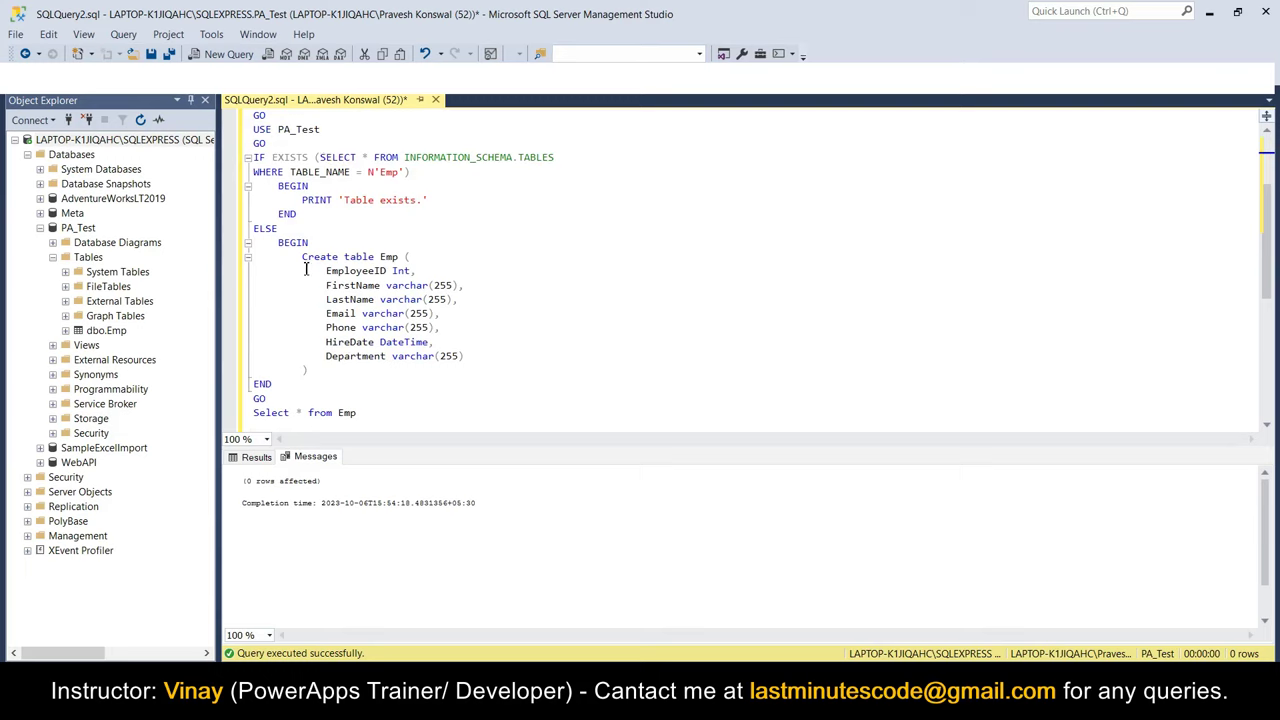
drag(303, 258, 308, 372)
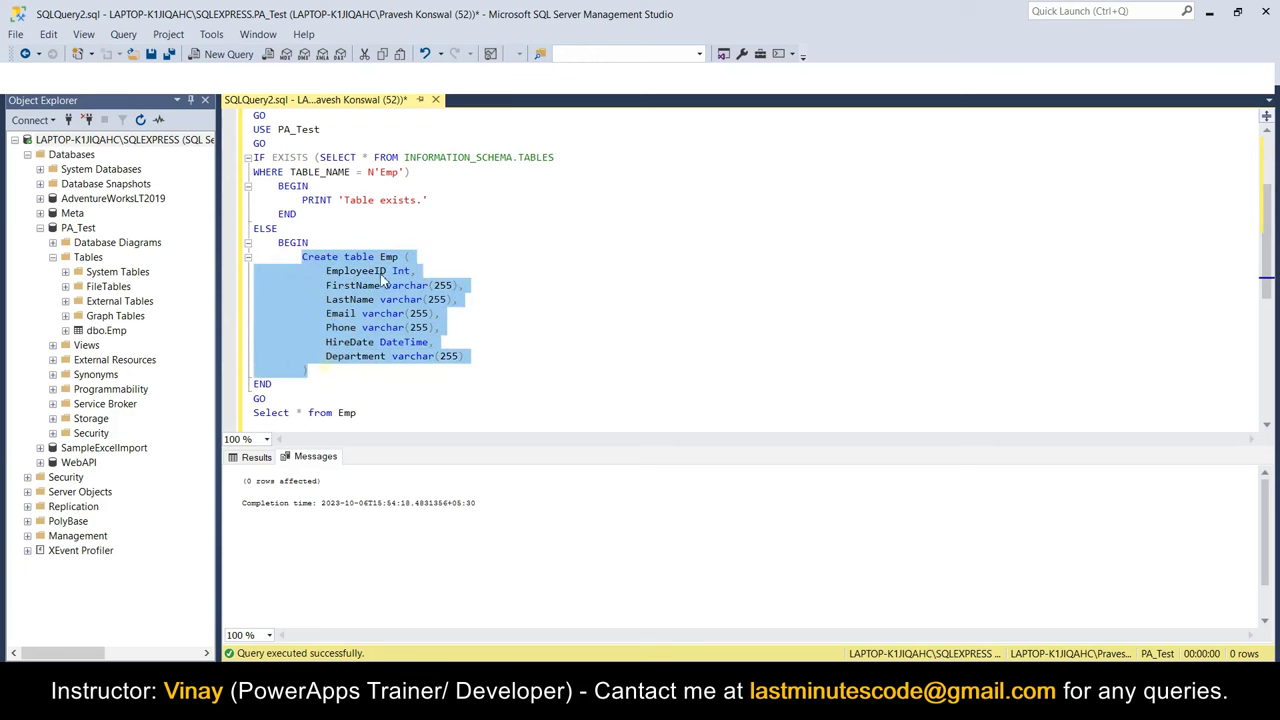
Step: Compare the Emp columns against the Employee_Data workbook and return to the script
key(alt+Tab)
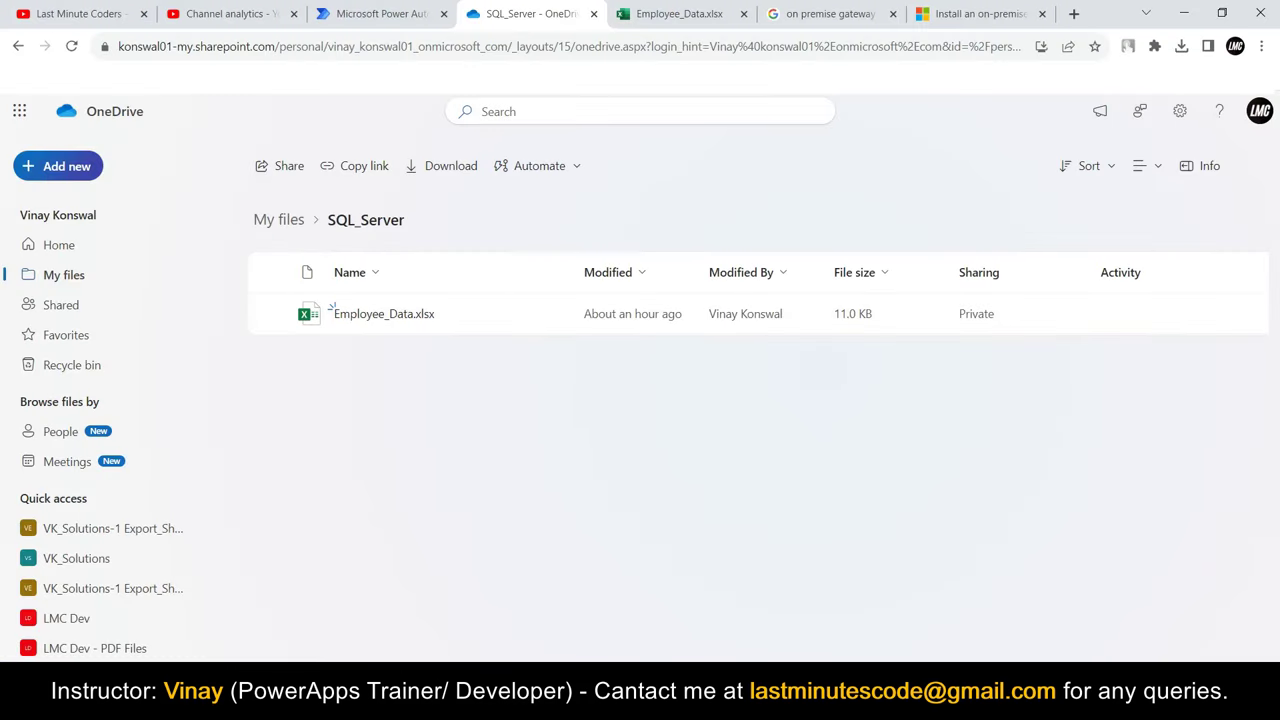
click(665, 14)
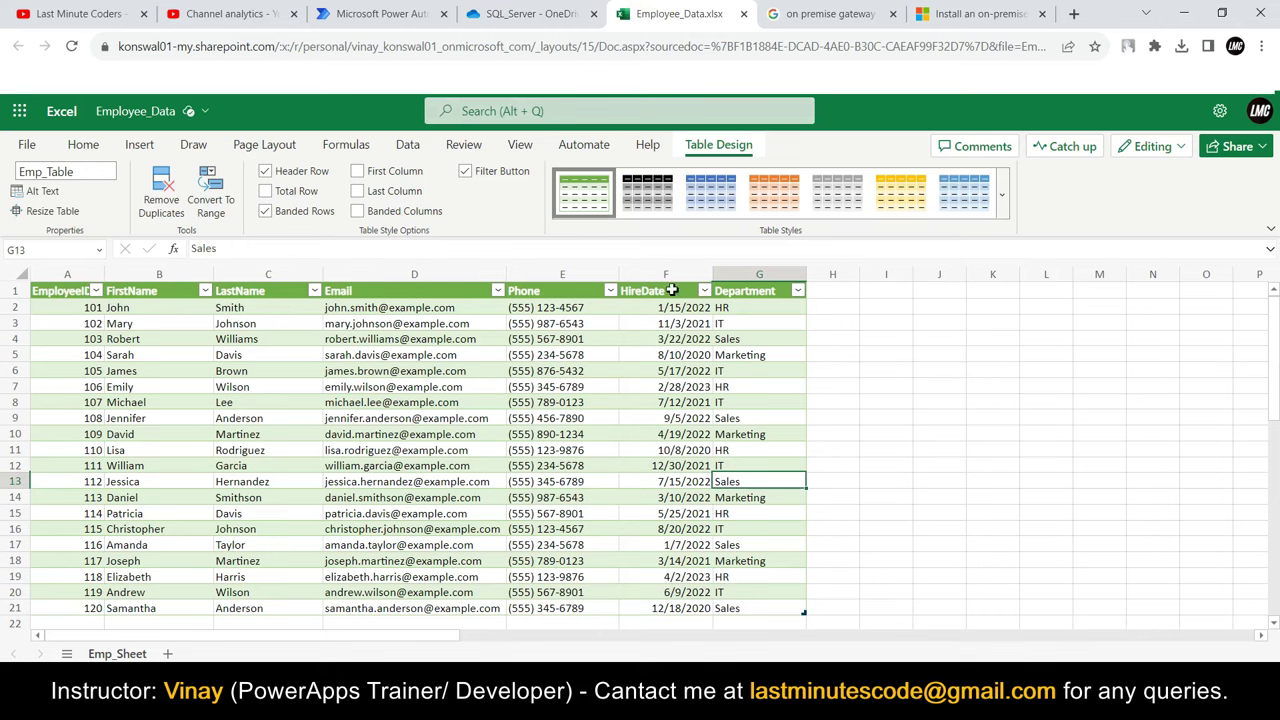
key(alt+Tab)
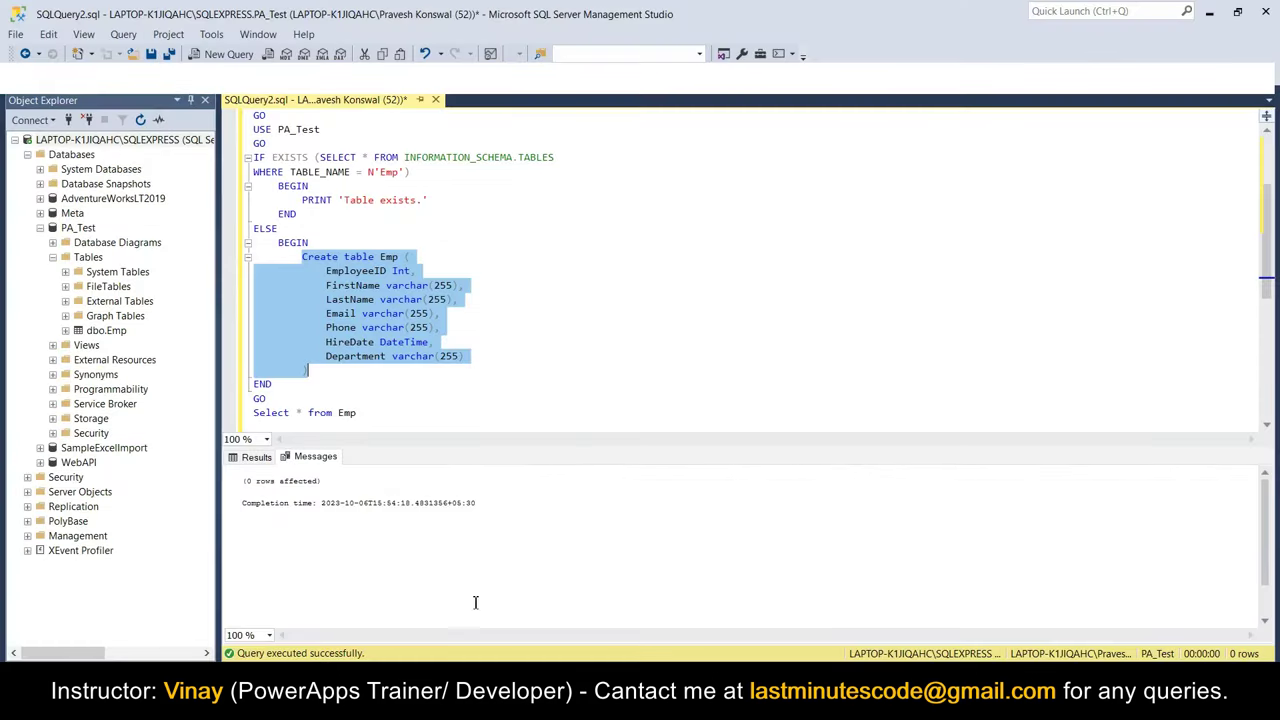
key(alt+Tab)
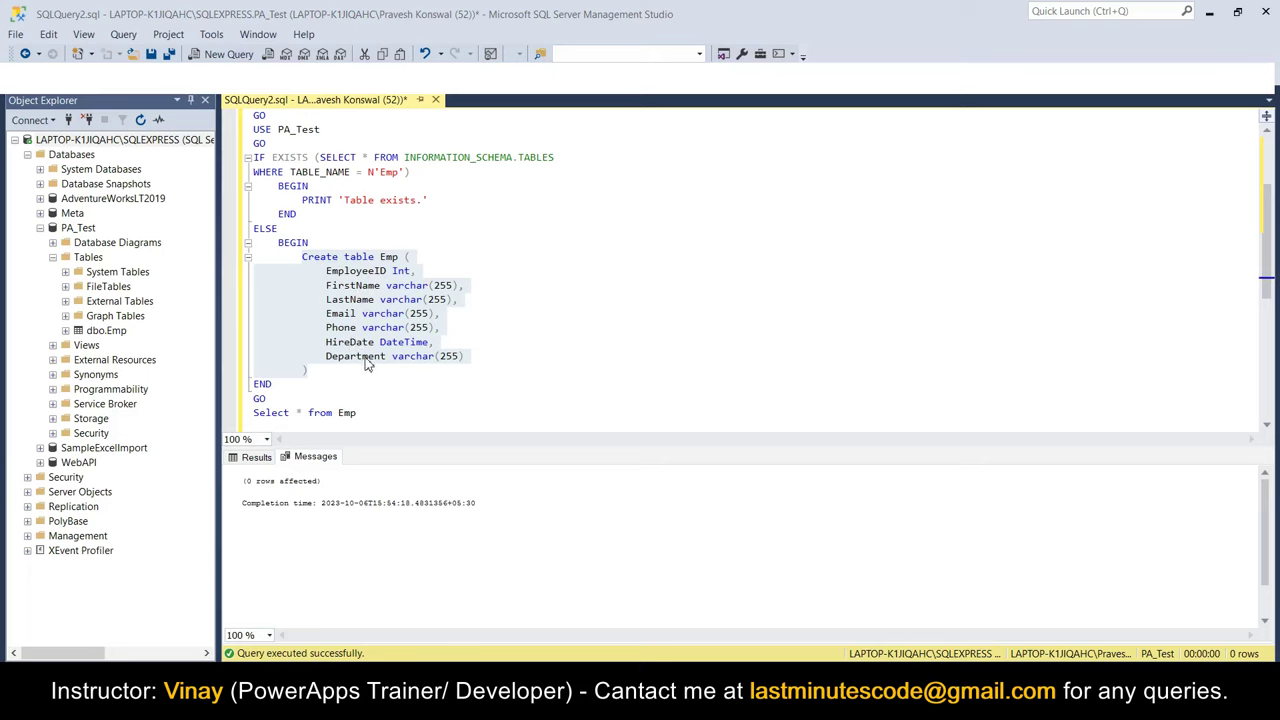
scroll(590, 326, down, 2)
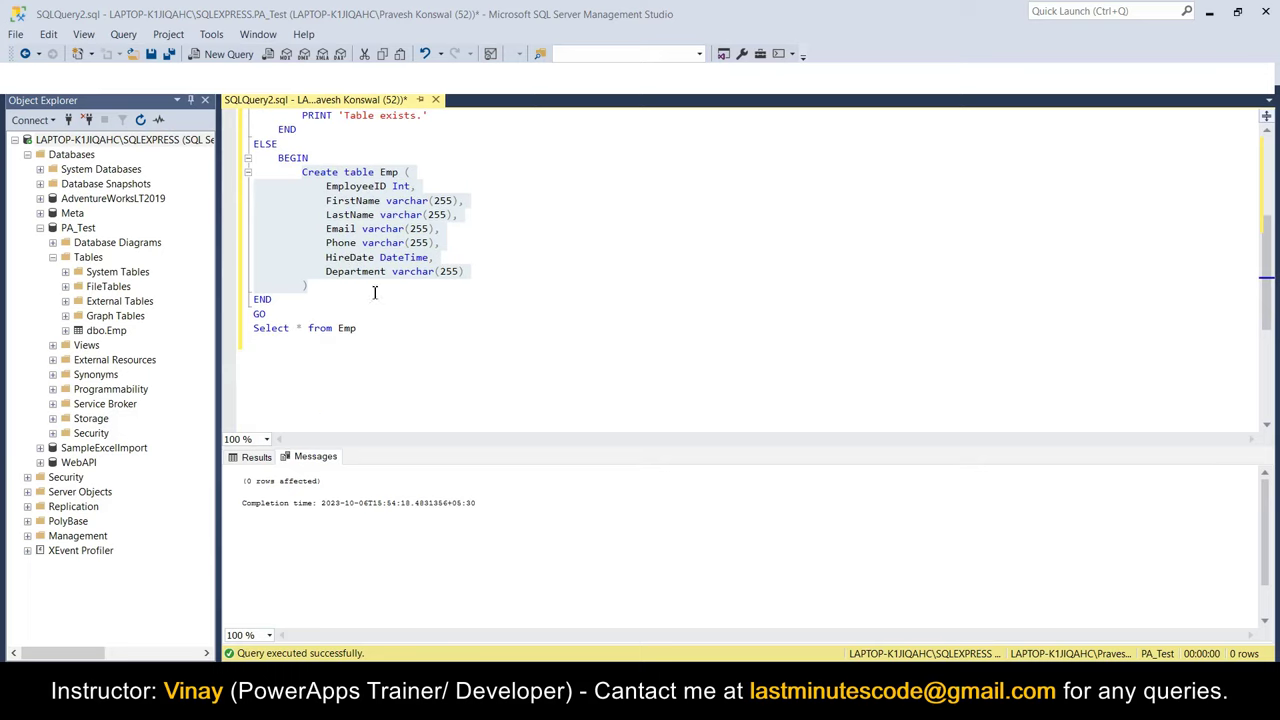
Step: Re-run the whole PA_Test script with F5 and check the execution messages
click(499, 340)
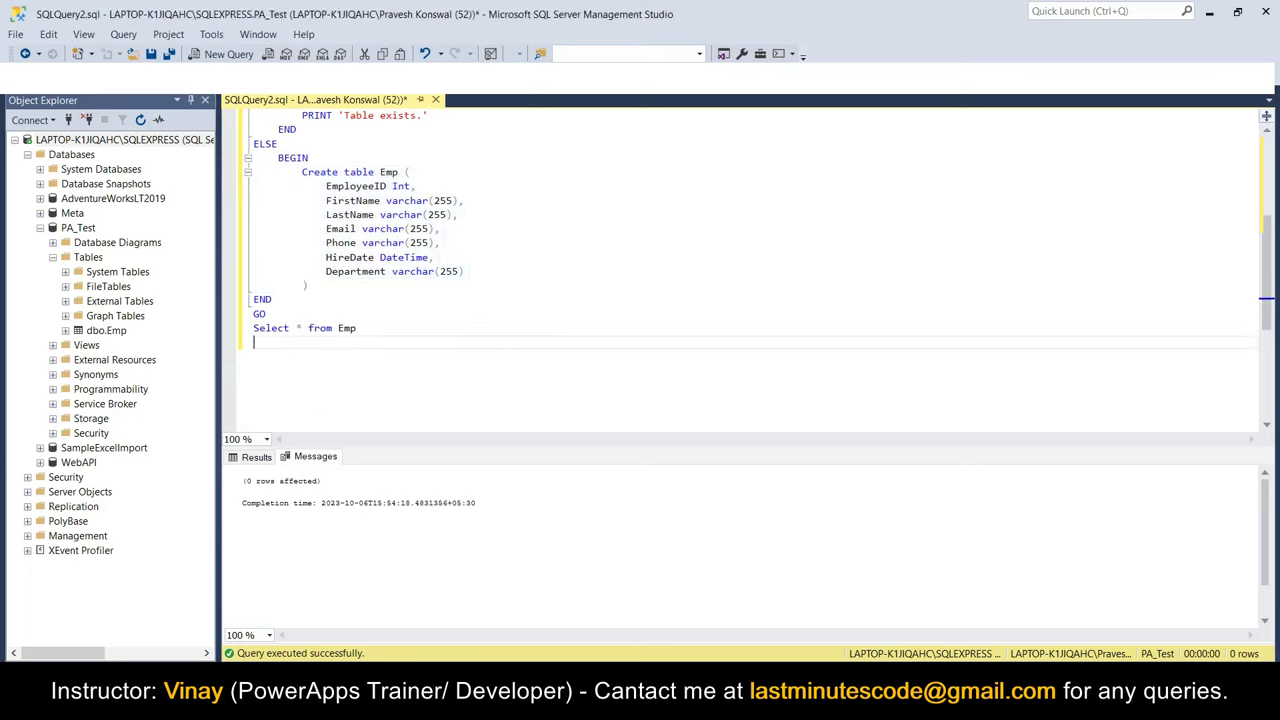
key(F5)
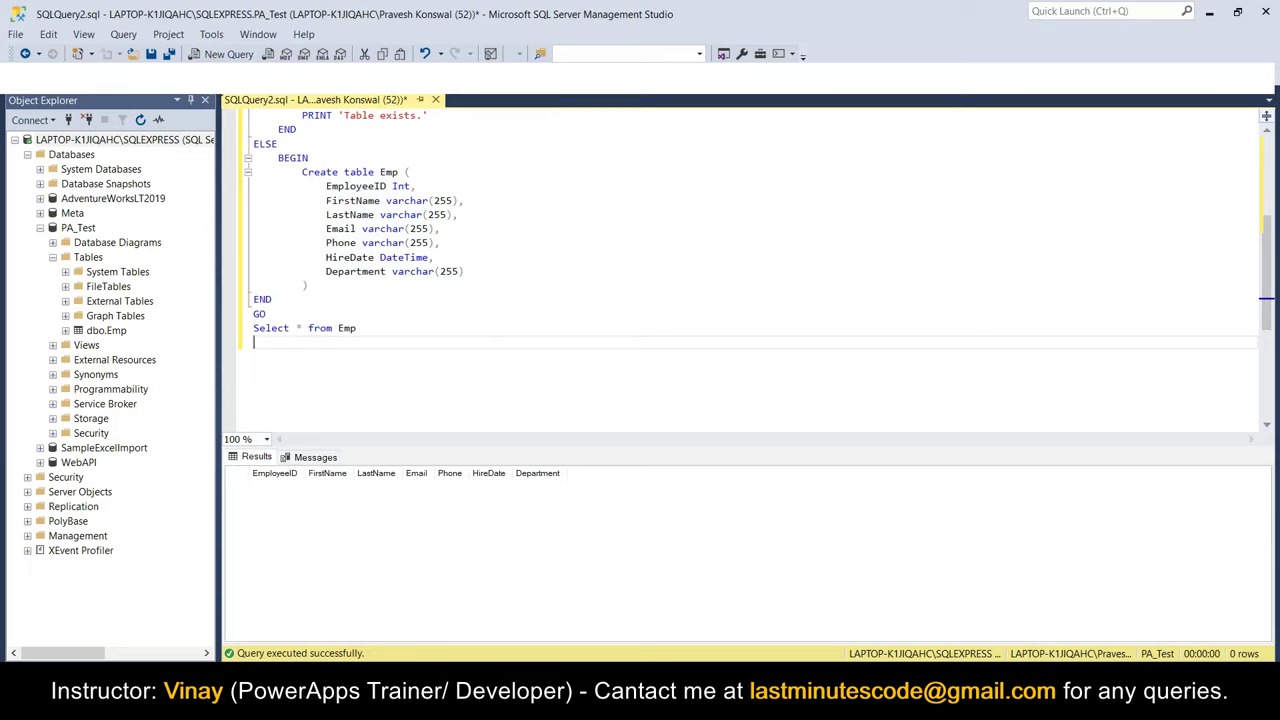
drag(361, 328, 271, 331)
click(347, 333)
click(312, 456)
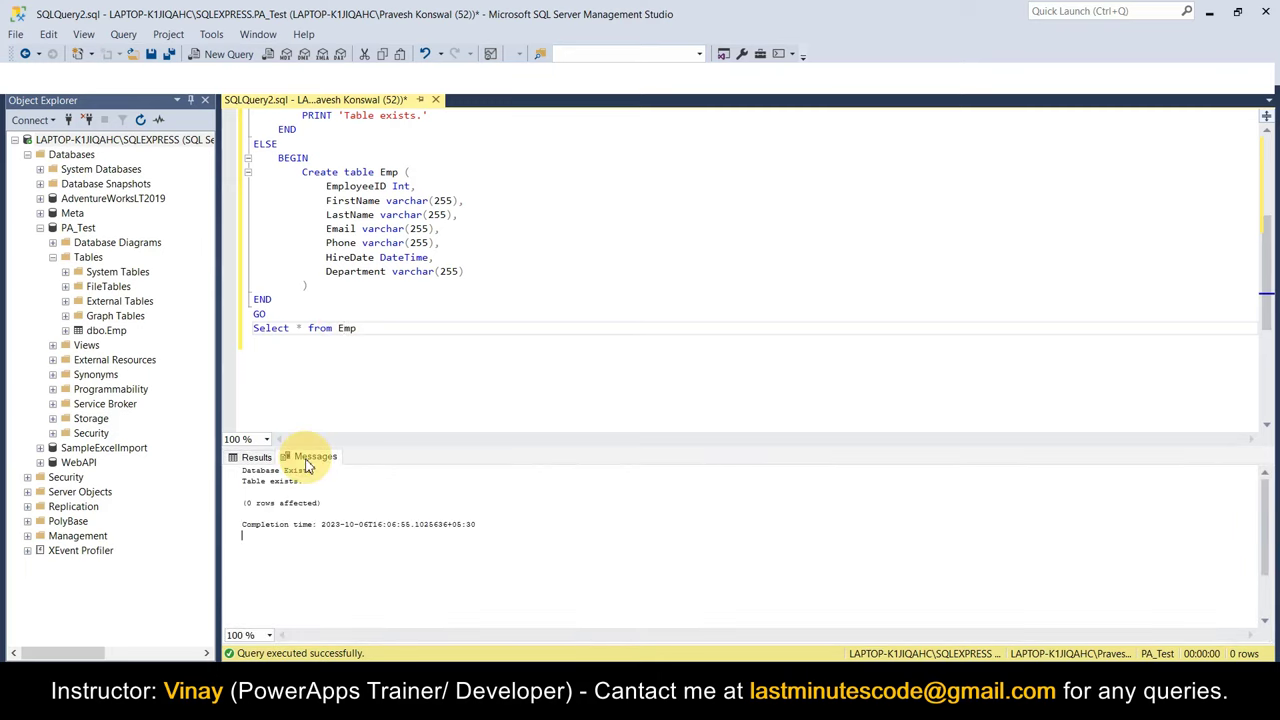
drag(243, 470, 313, 471)
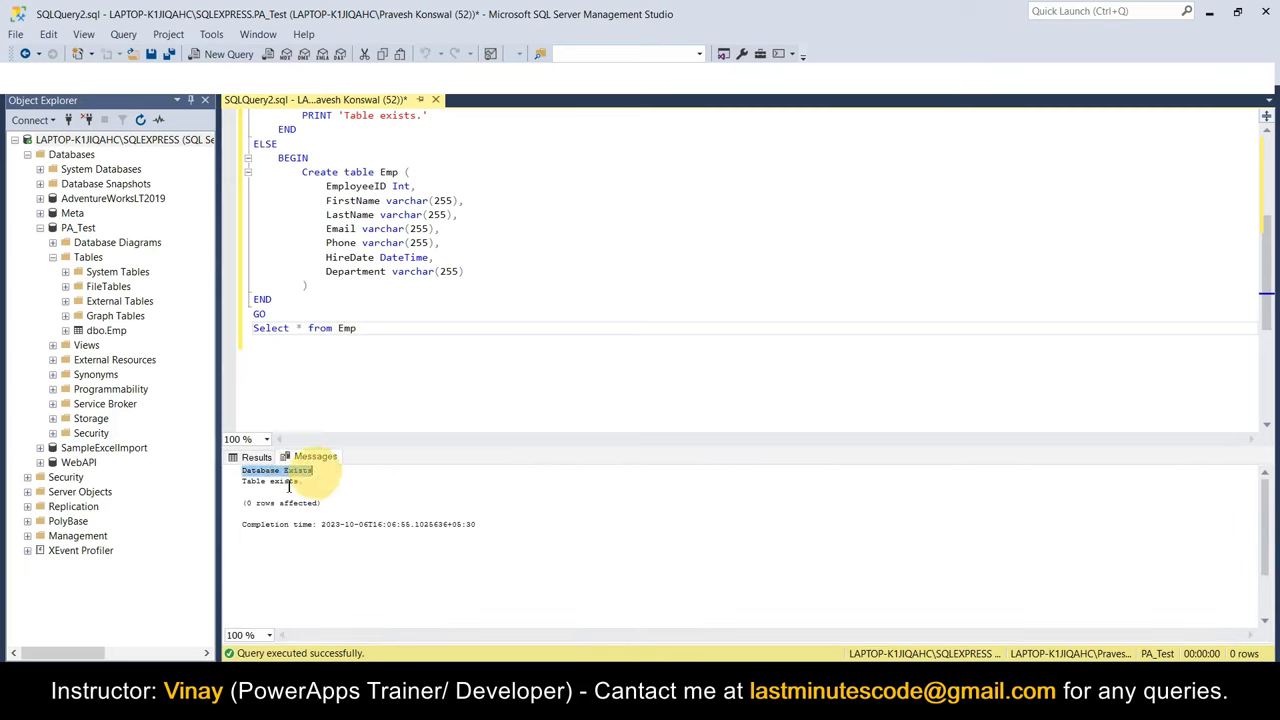
scroll(449, 328, up, 3)
click(566, 257)
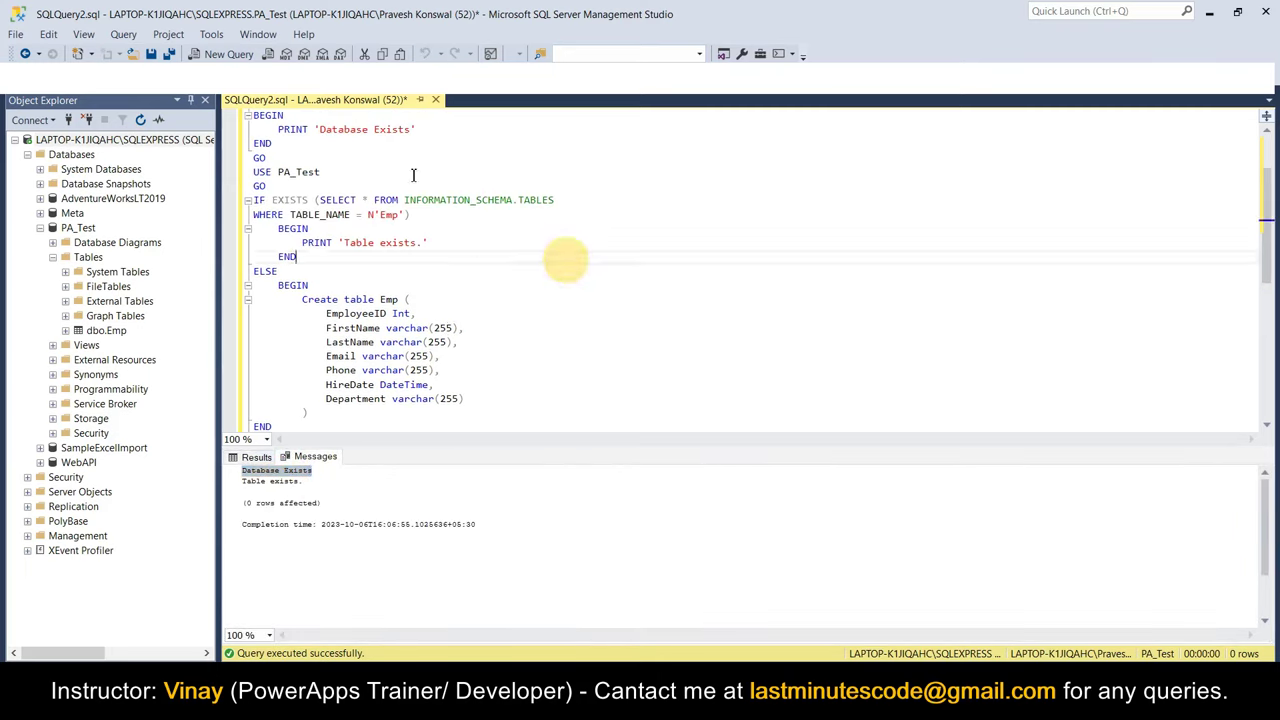
Step: Run only Select * from Emp to show the empty Emp table
click(1210, 14)
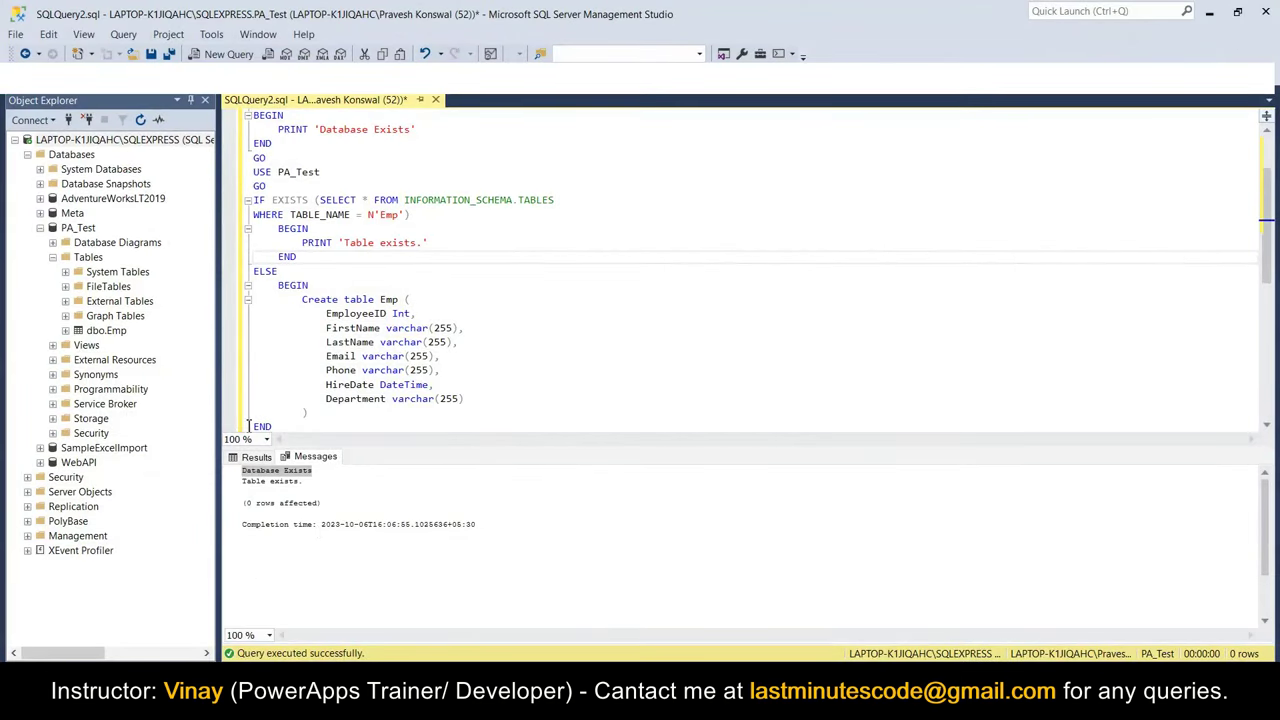
scroll(374, 269, down, 3)
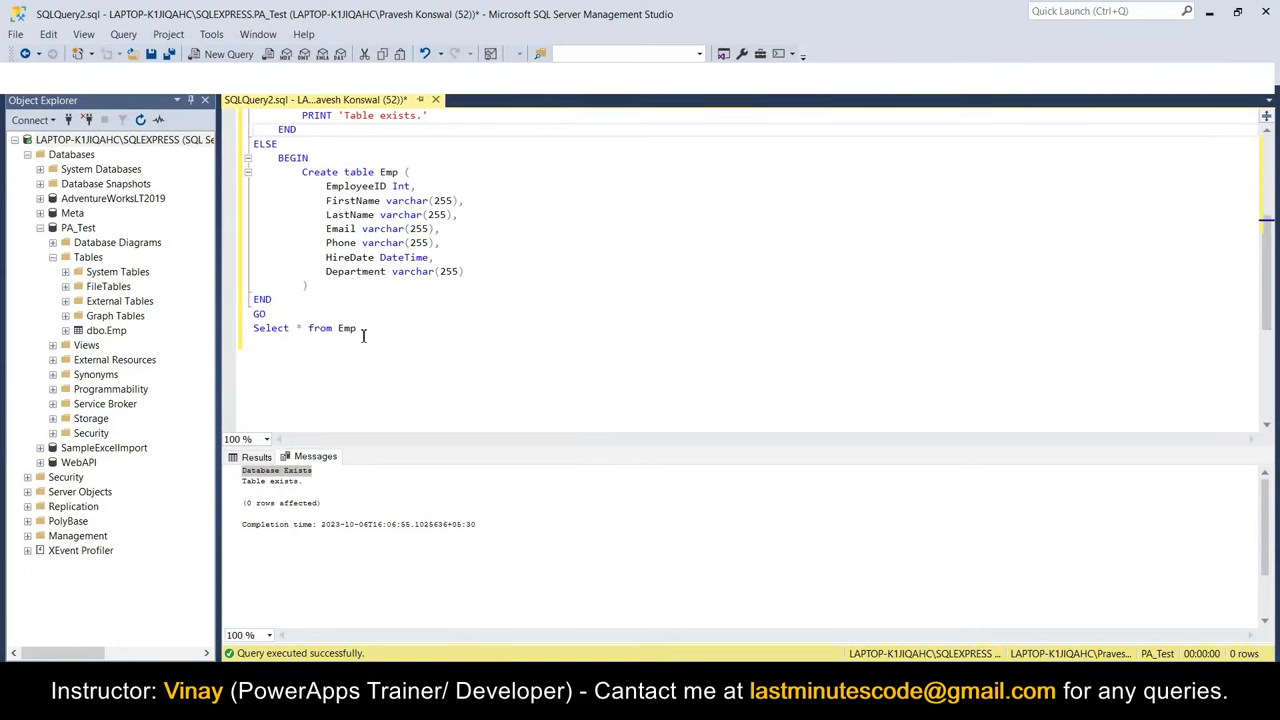
click(307, 342)
drag(371, 329, 197, 337)
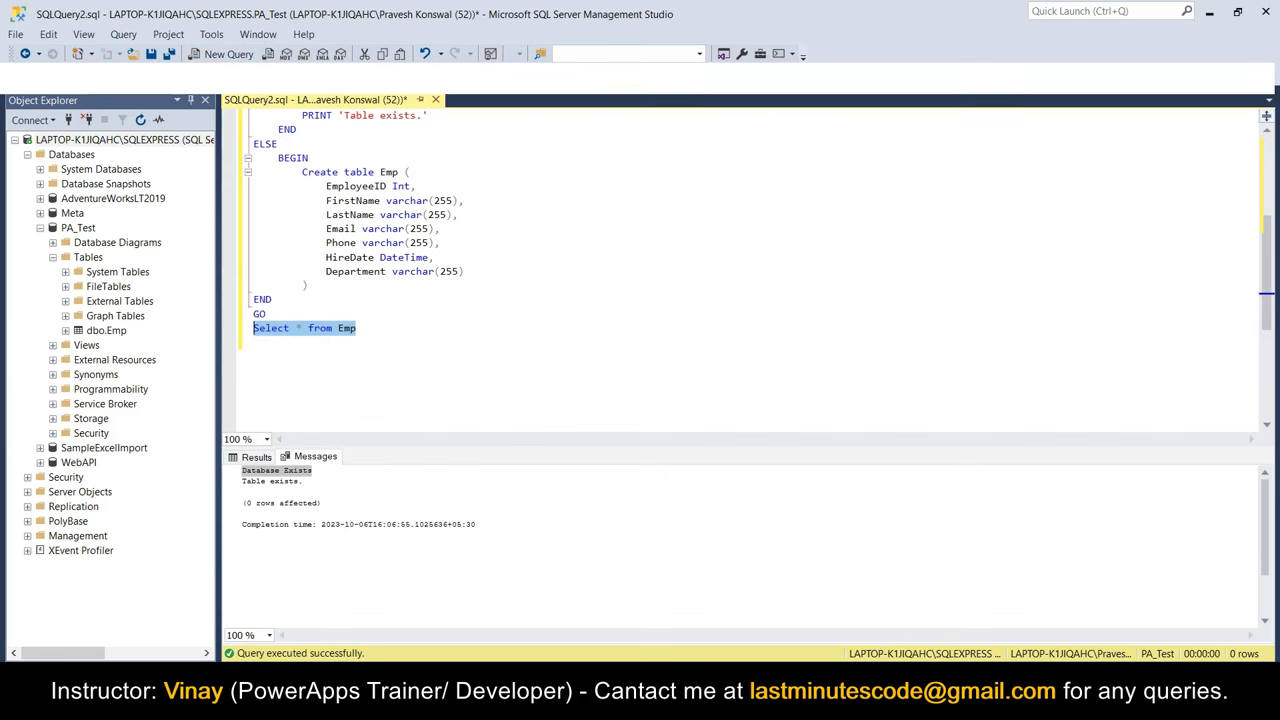
key(F5)
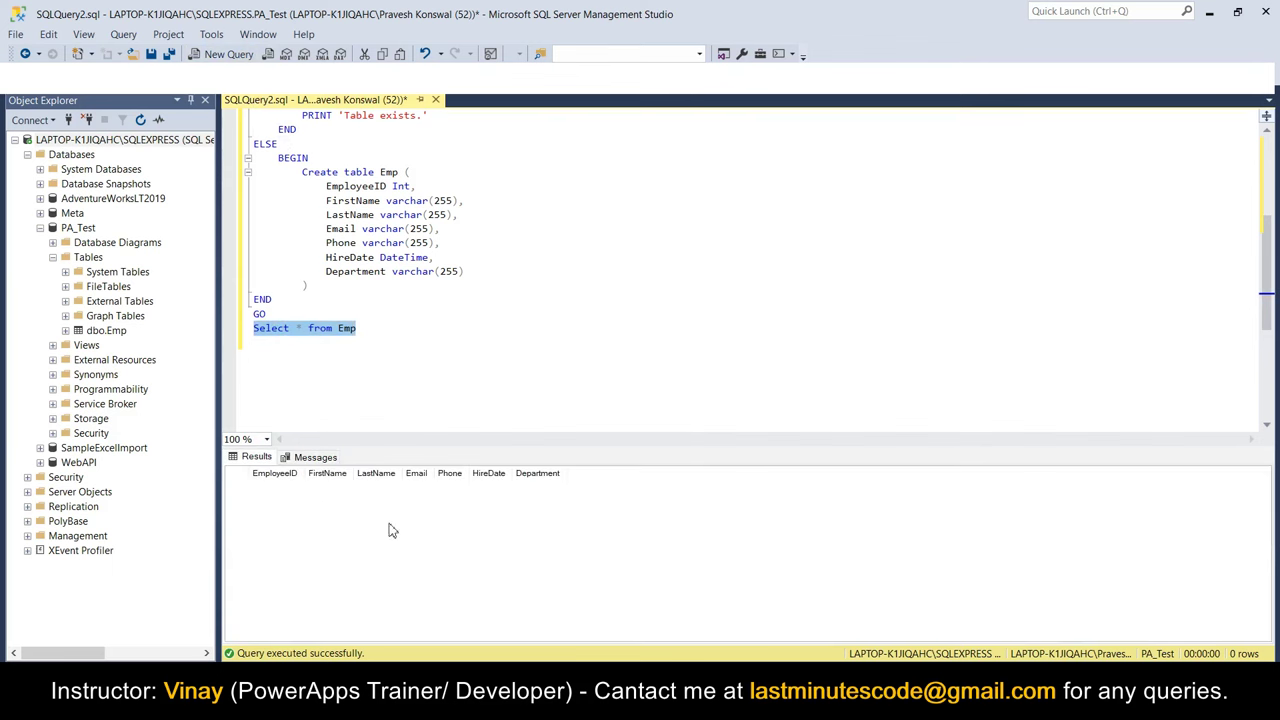
Step: Minimize Management Studio and show the Power Automate home page tab
click(1208, 20)
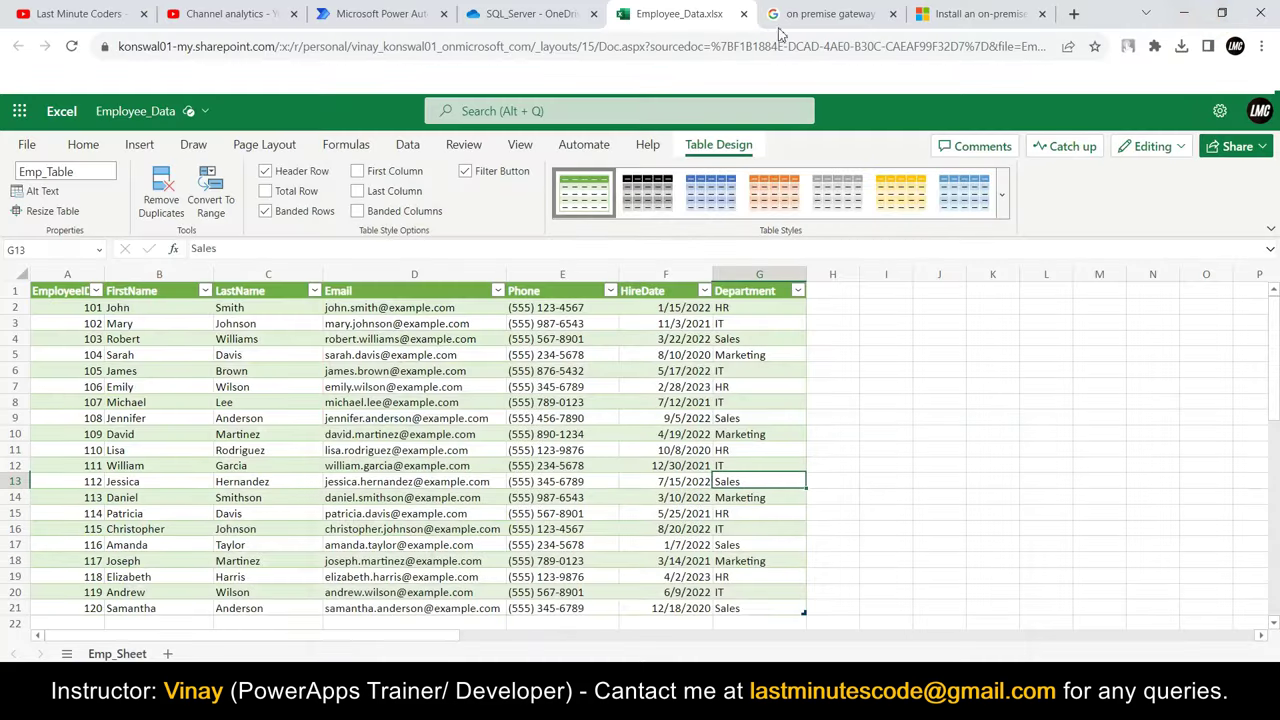
click(385, 14)
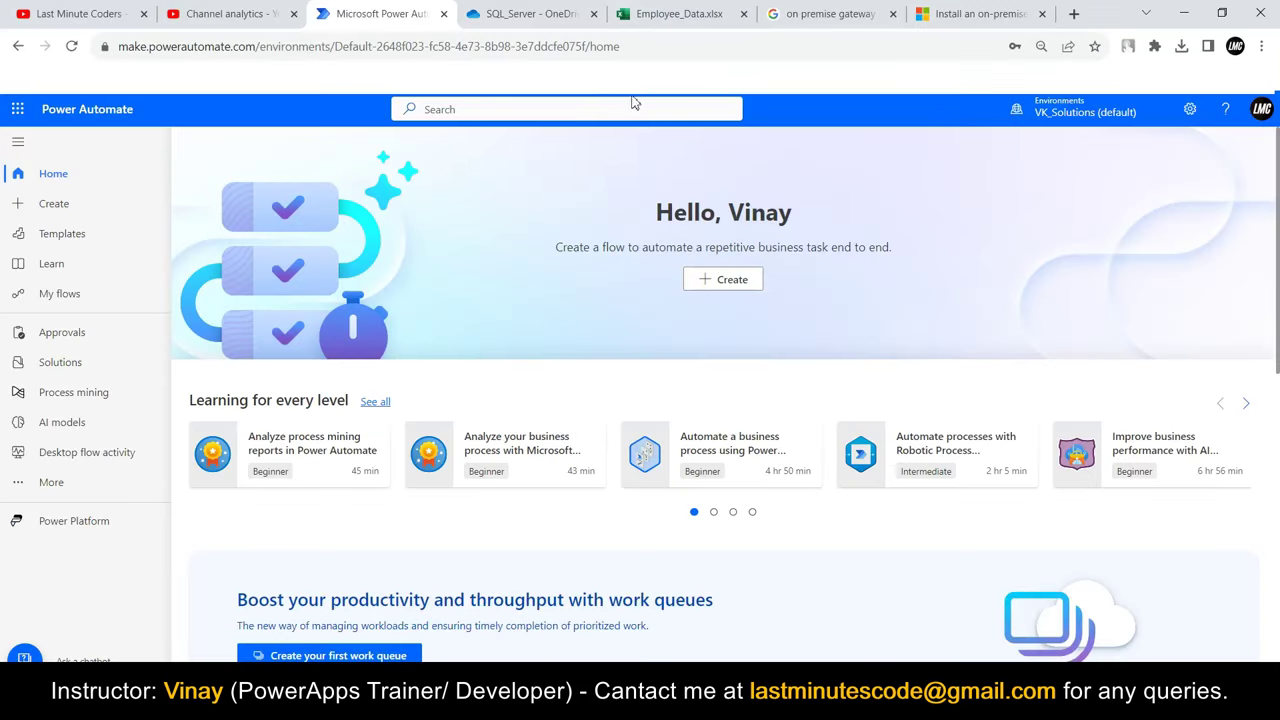
Step: Expand the 'What is on premise gateway?' answer, then return to Power Automate
click(813, 10)
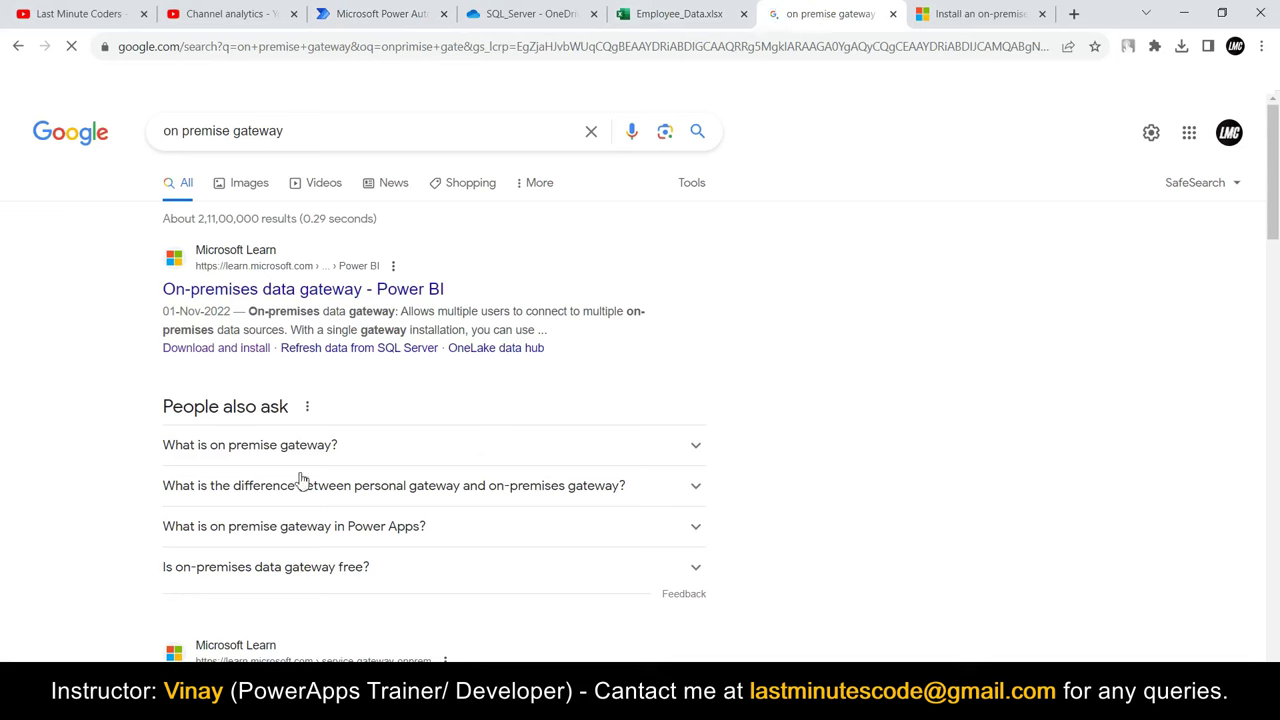
click(307, 445)
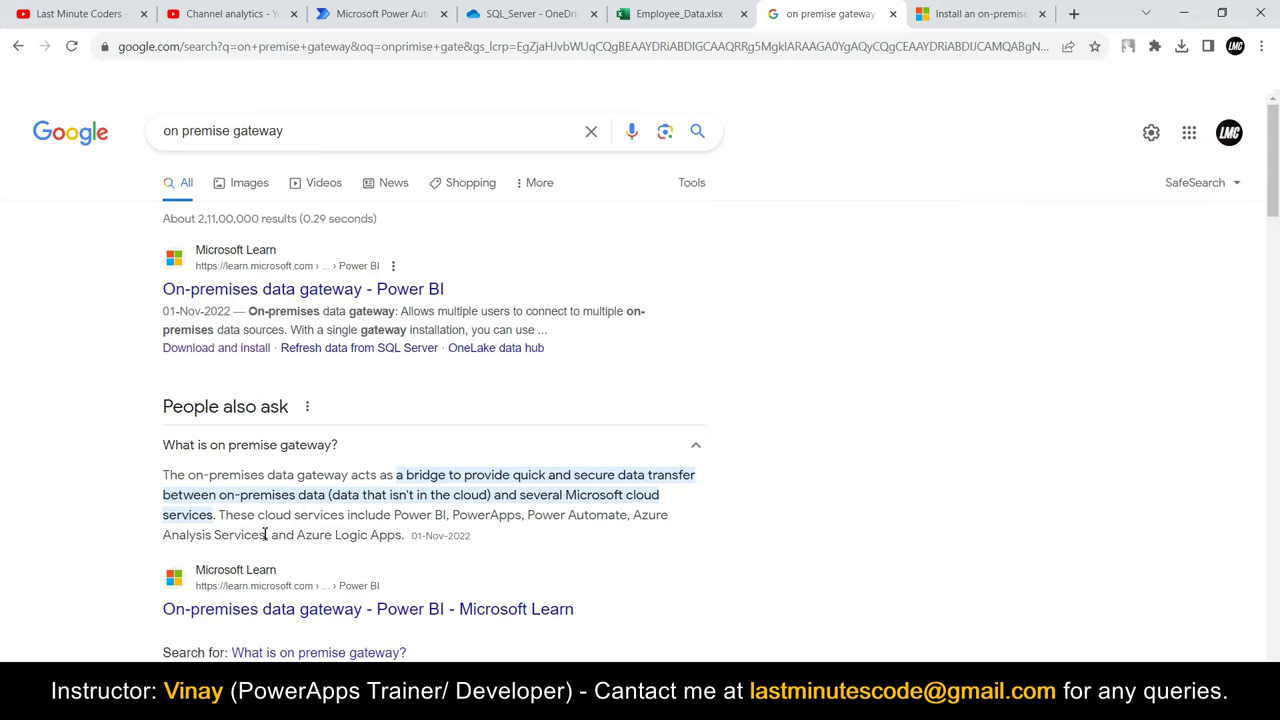
key(alt+Tab)
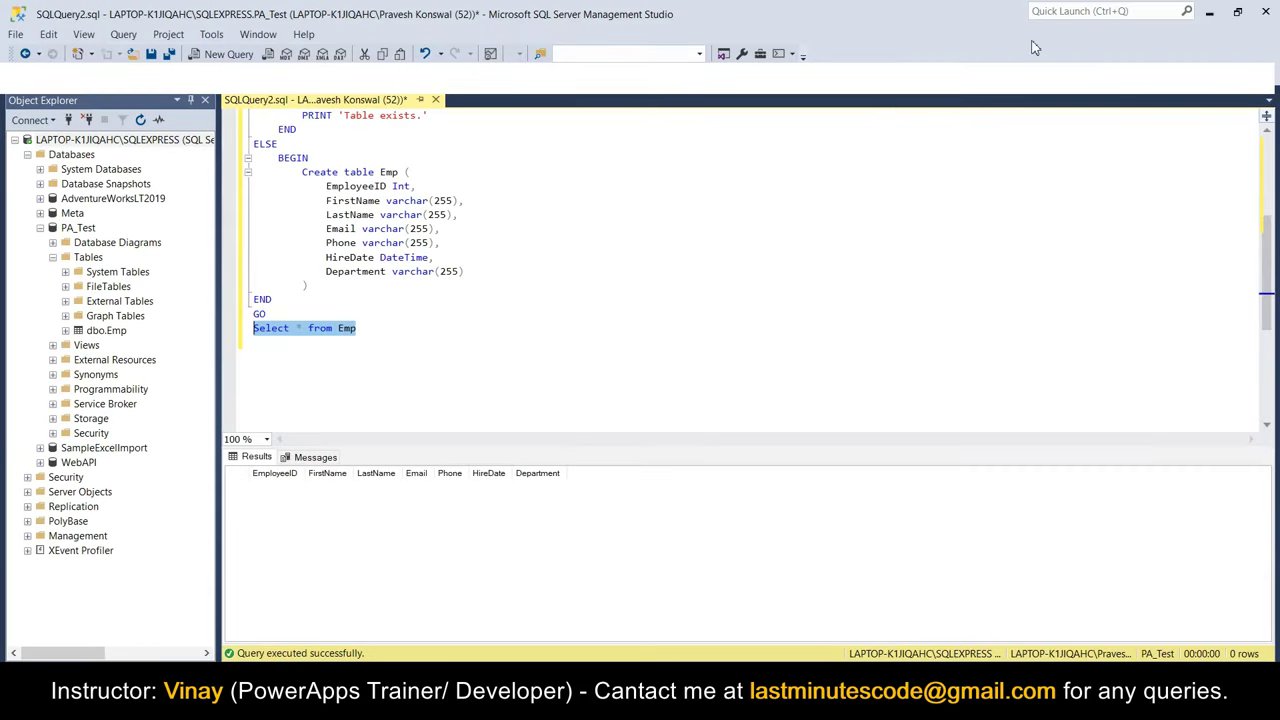
click(1210, 12)
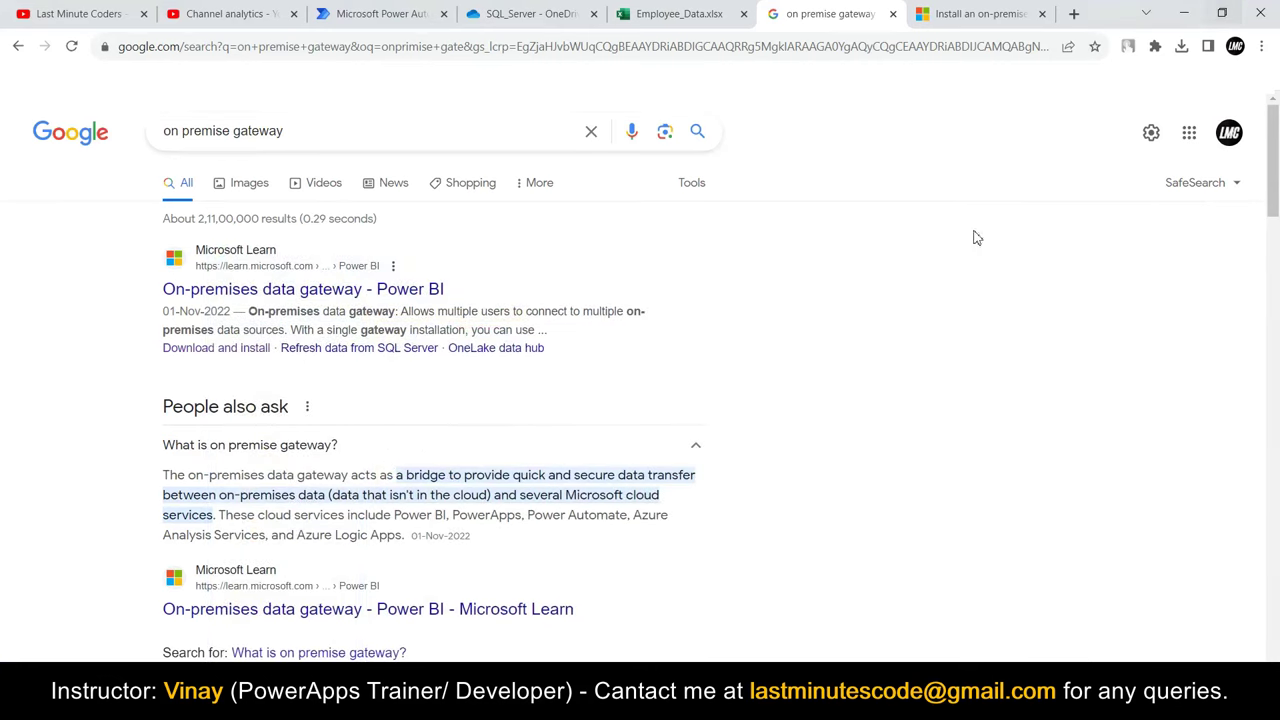
click(340, 15)
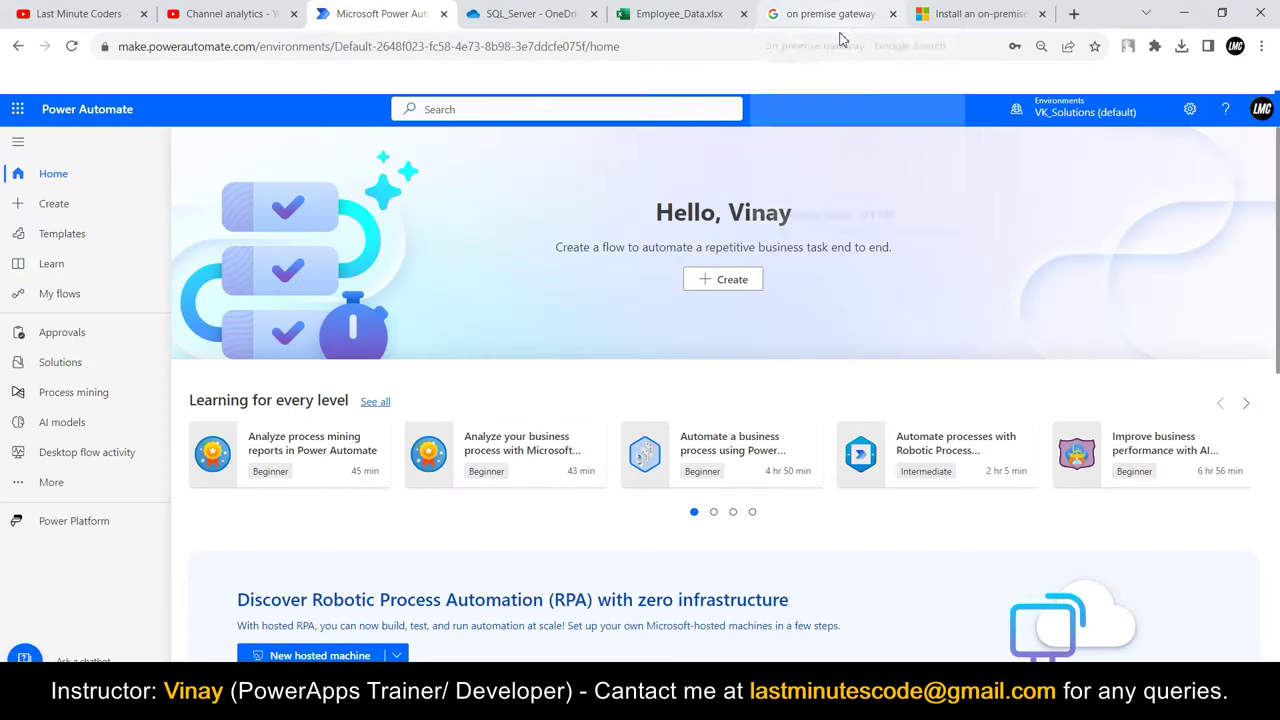
Step: Open the Install an on-premises data gateway article and scroll to the download link
click(978, 14)
scroll(630, 238, up, 5)
scroll(630, 238, up, 15)
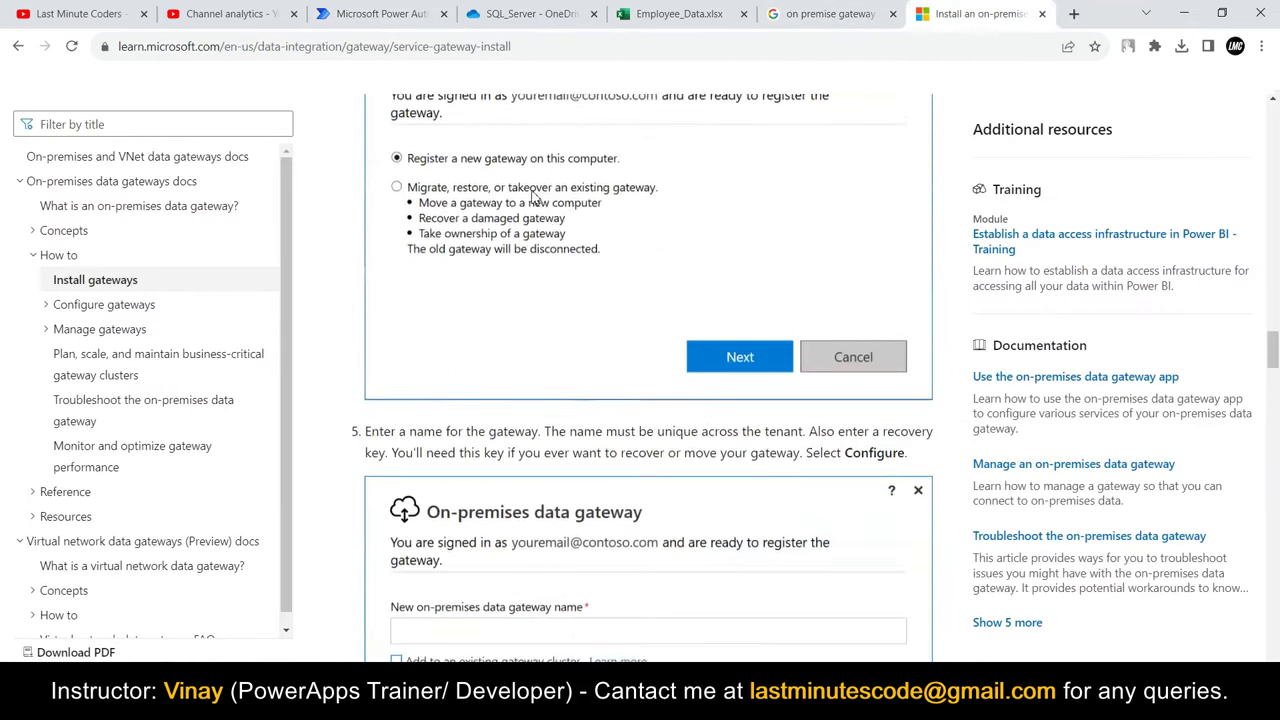
scroll(519, 216, up, 15)
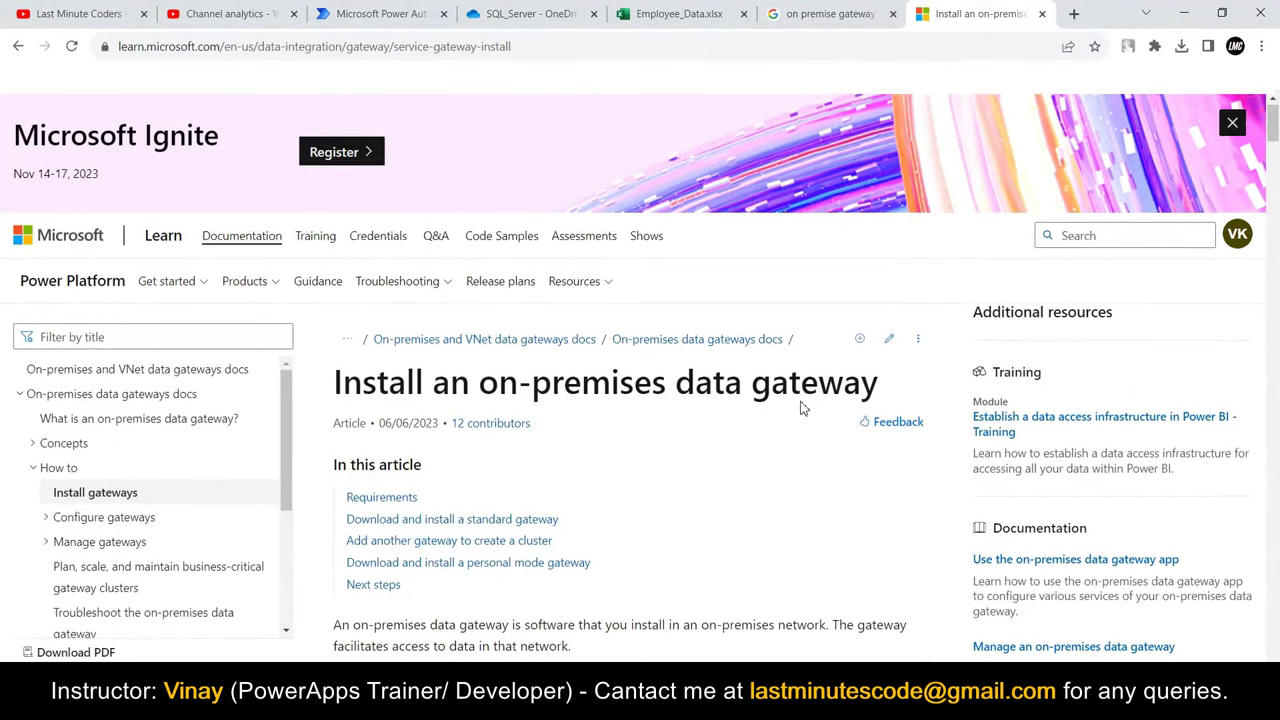
scroll(806, 406, down, 3)
scroll(555, 268, down, 15)
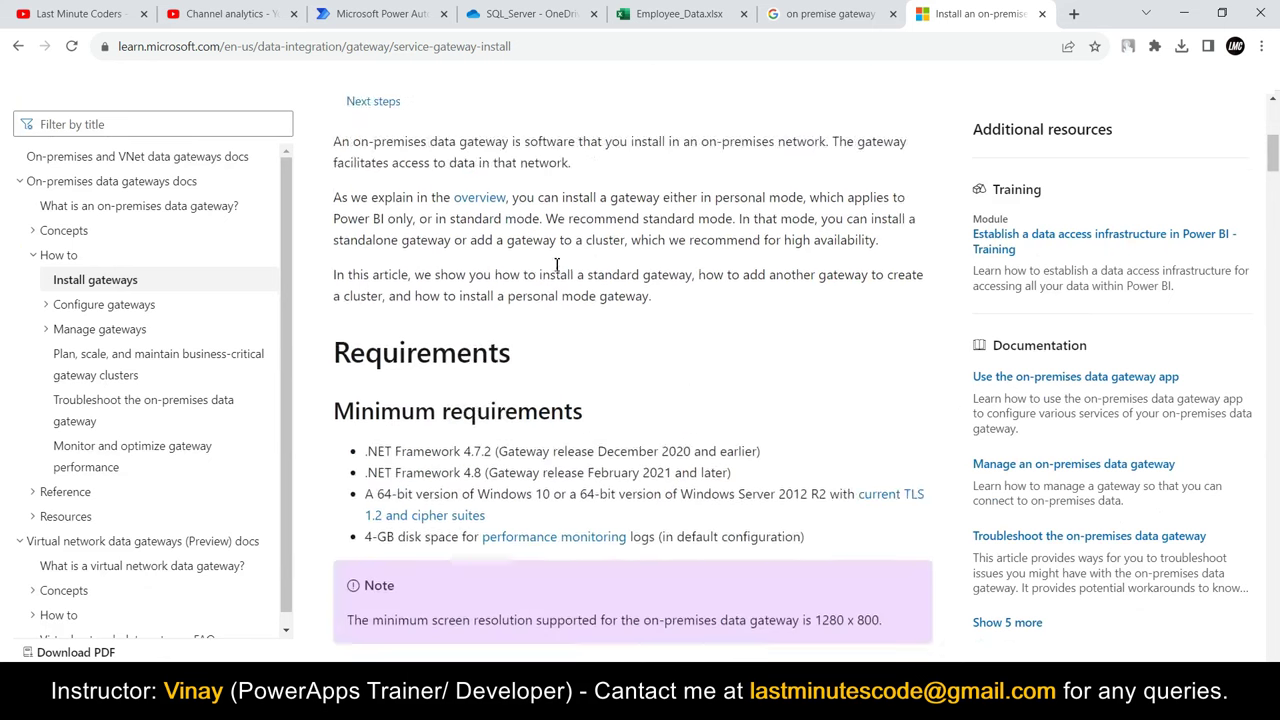
scroll(553, 273, up, 2)
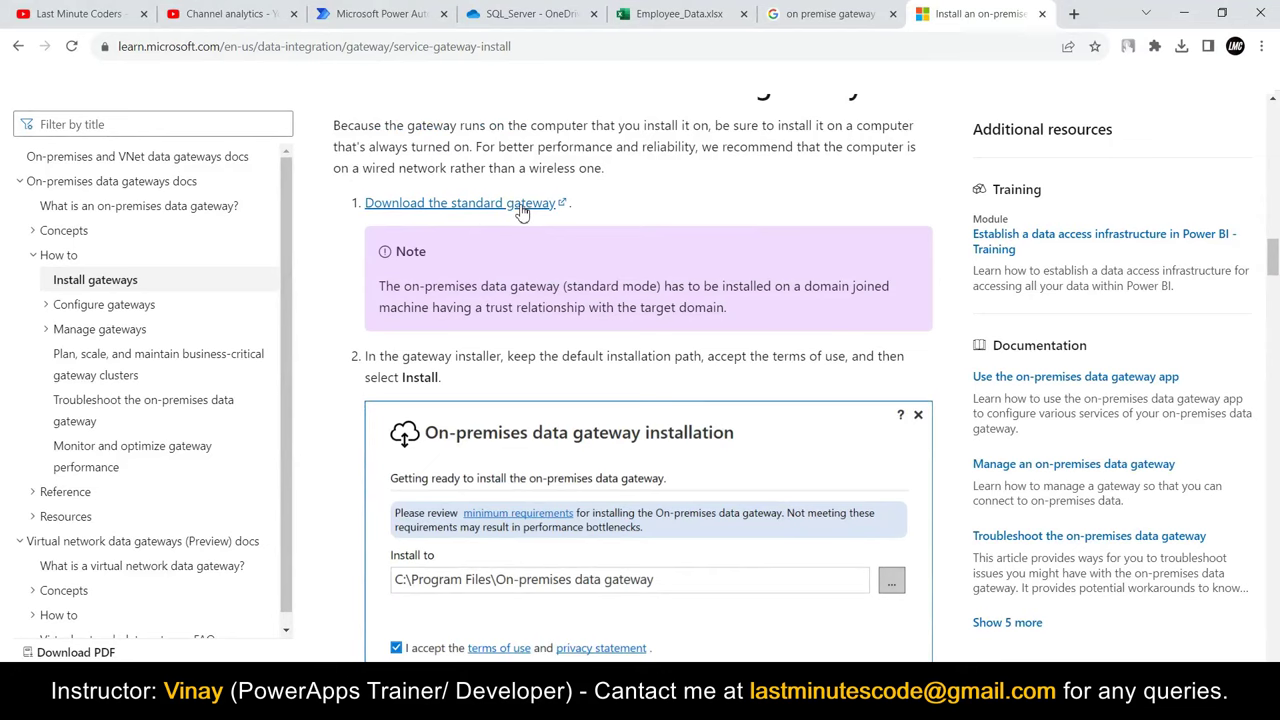
Step: Save the standard GatewayInstall to New Volume (E:) and scroll to the sign-in step
click(521, 210)
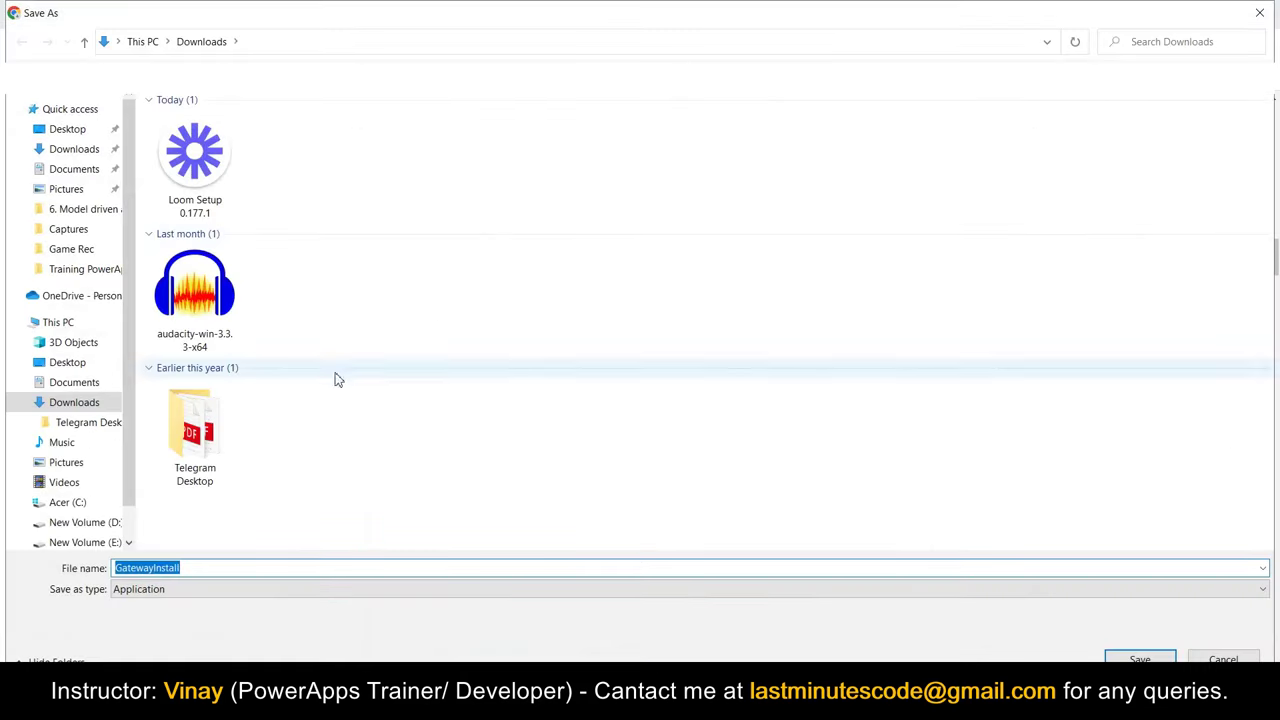
scroll(94, 523, down, 1)
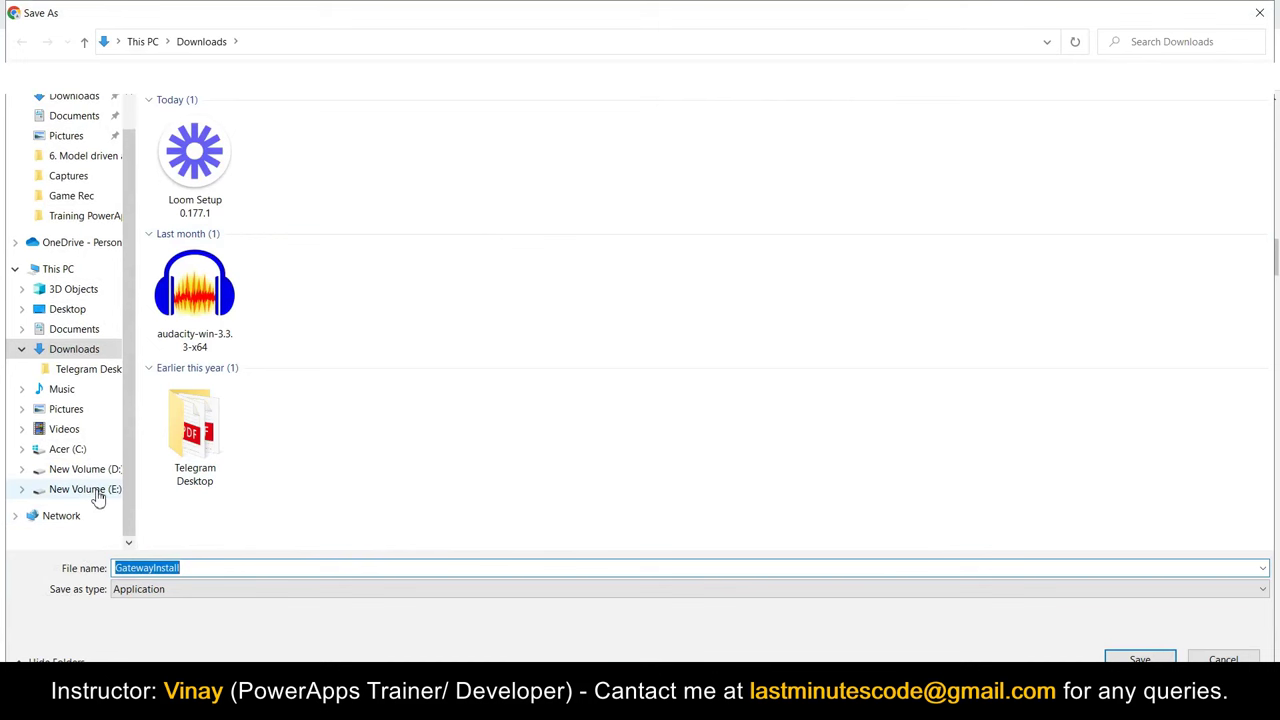
click(90, 489)
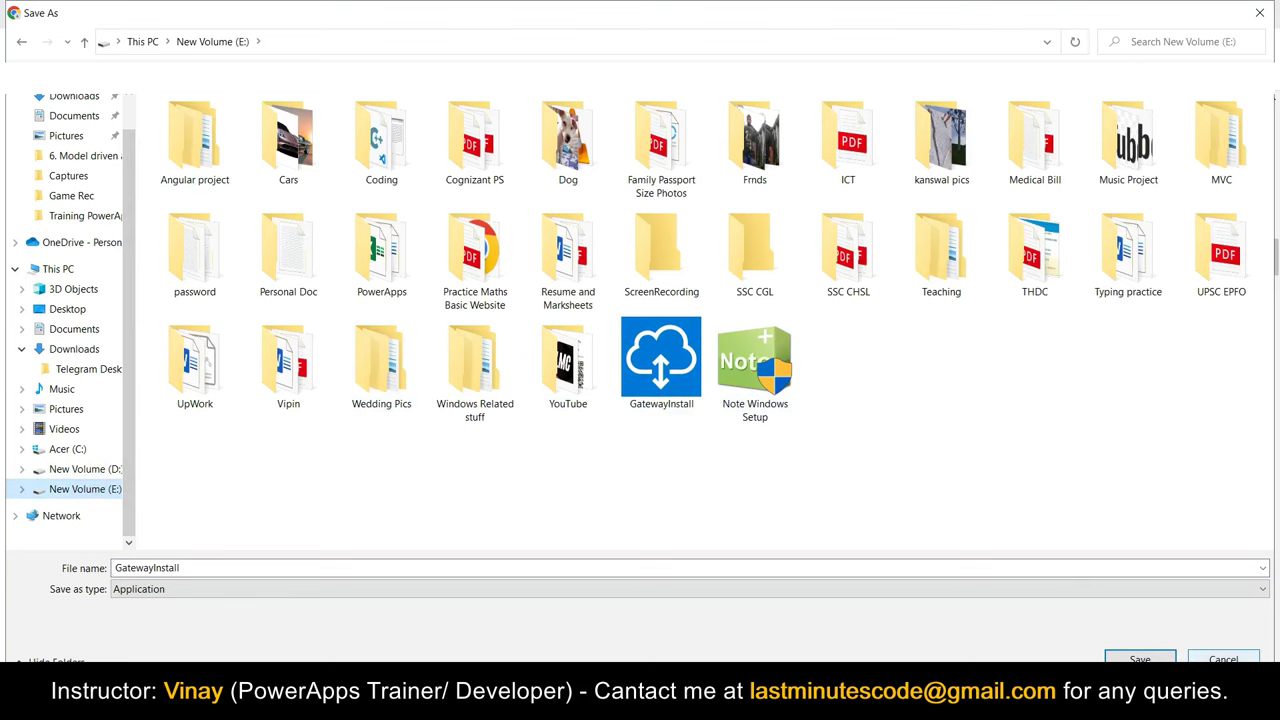
click(1222, 660)
scroll(465, 222, down, 3)
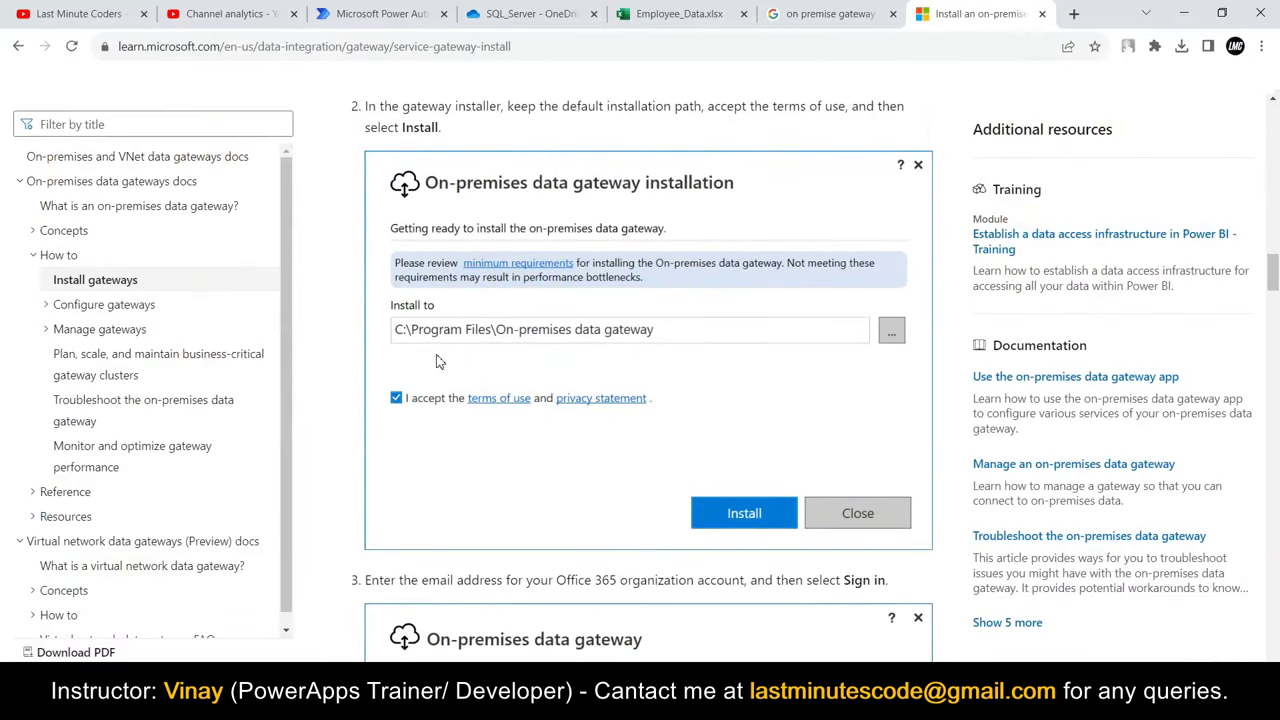
scroll(600, 405, down, 3)
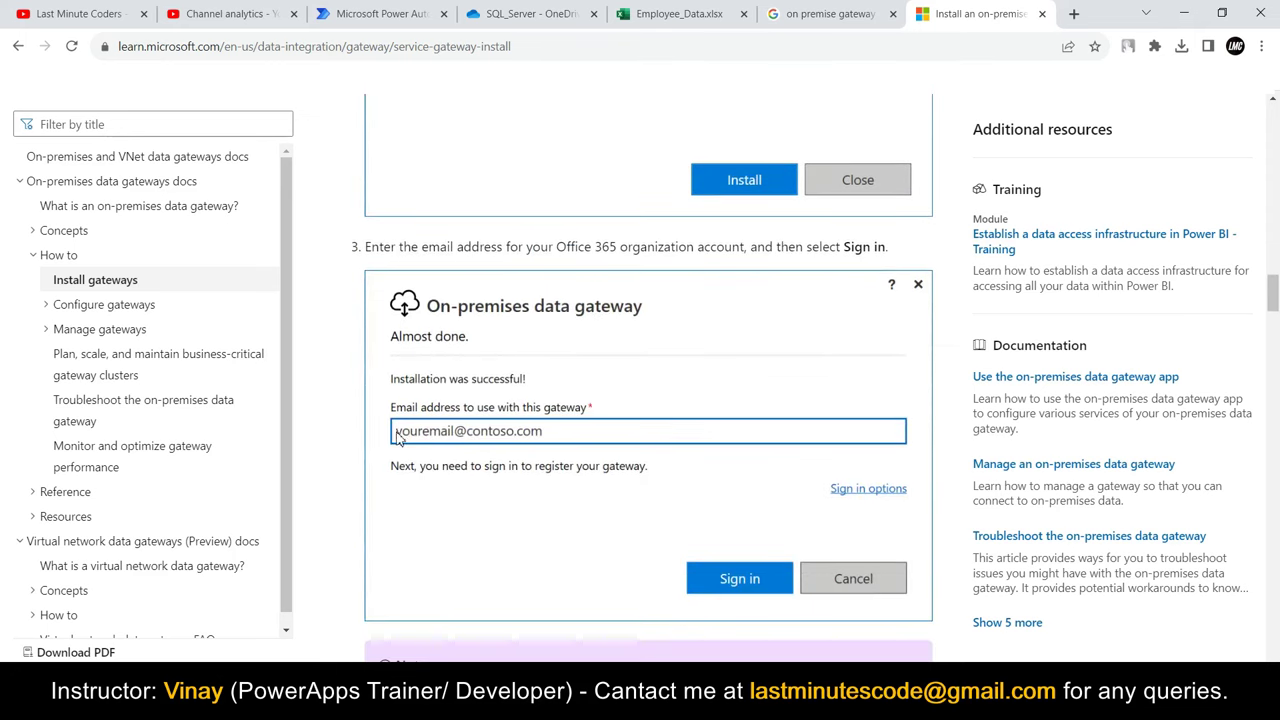
Step: Check the signed-in account address, then scroll the article through gateway registration
click(373, 13)
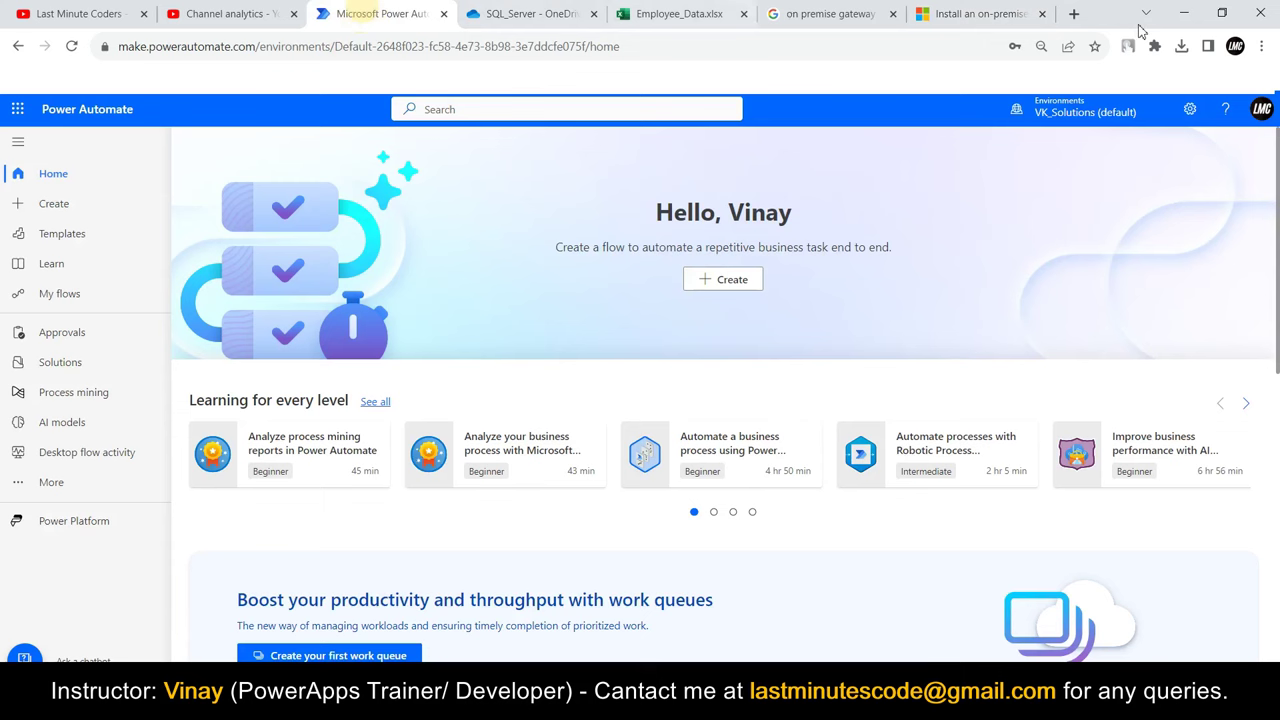
click(1255, 112)
drag(1137, 214, 1228, 222)
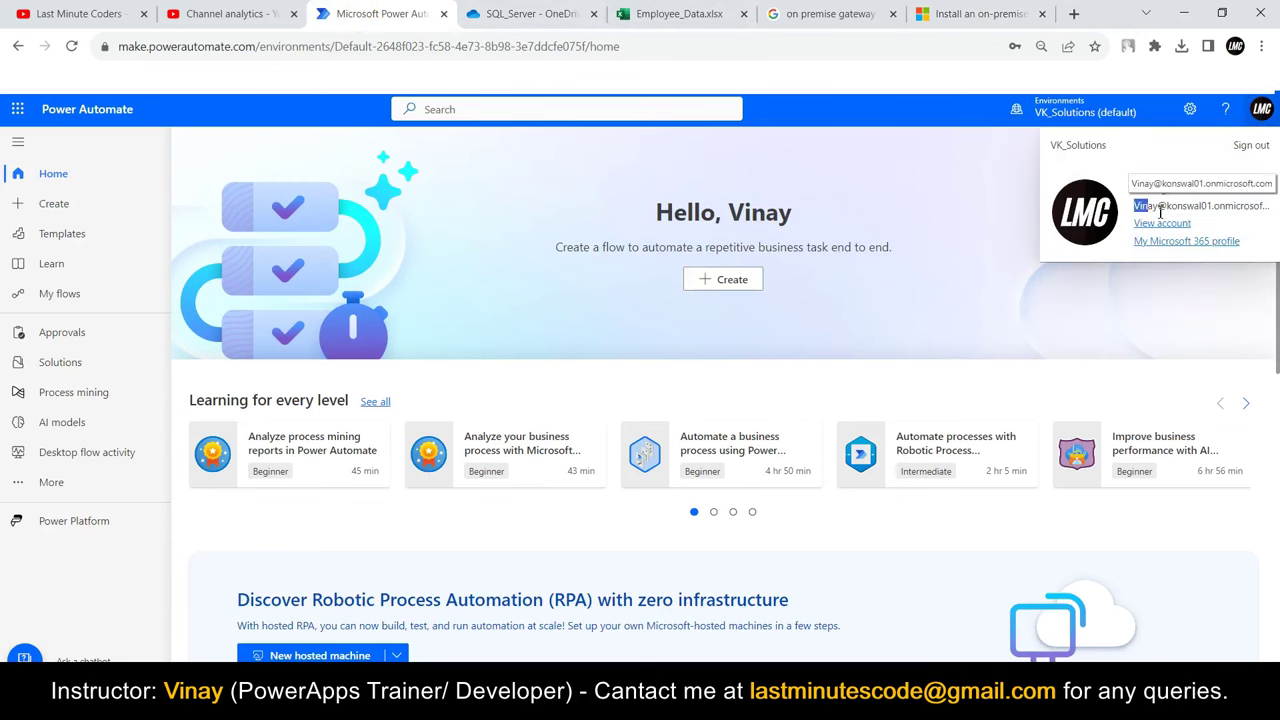
click(940, 20)
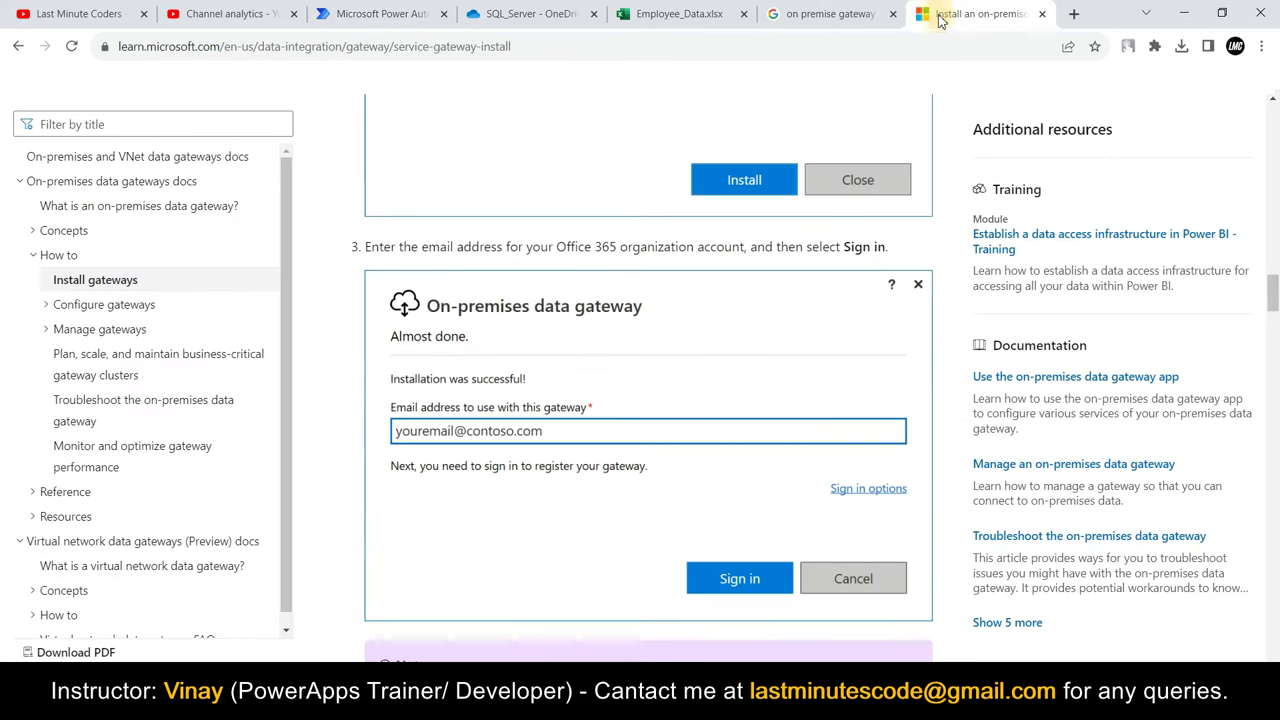
scroll(677, 249, down, 4)
scroll(710, 380, down, 3)
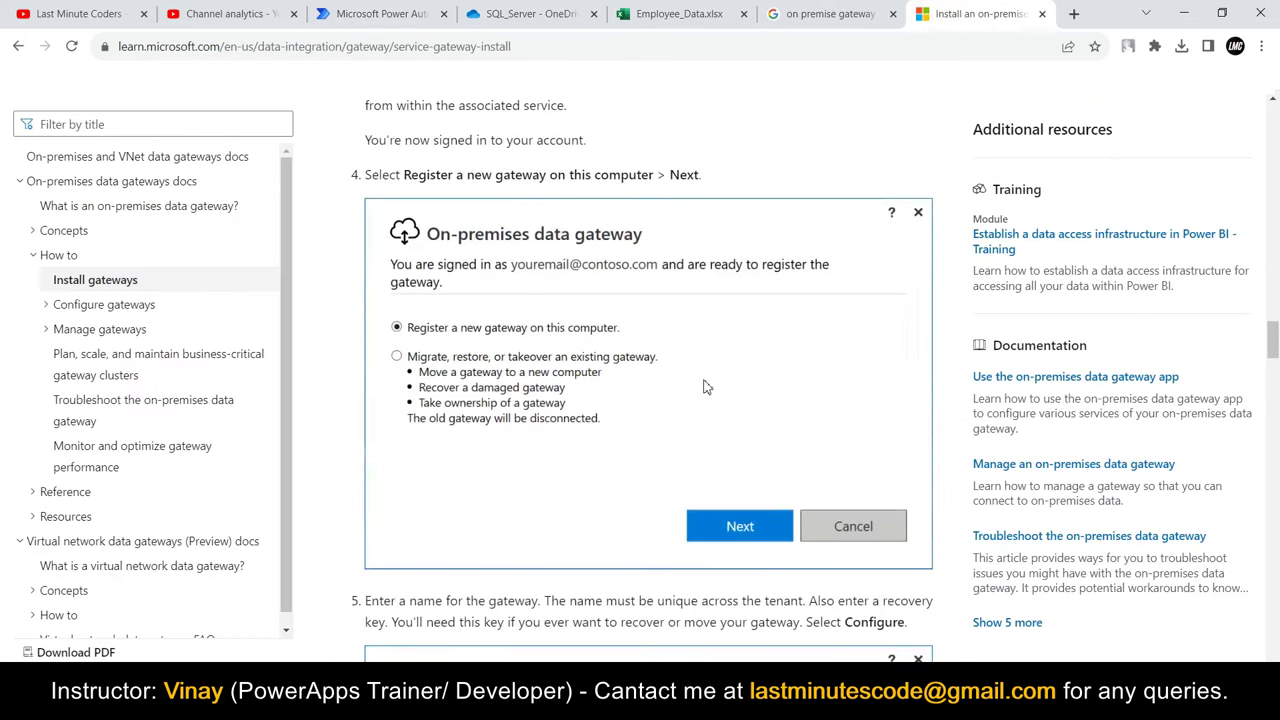
scroll(560, 380, down, 5)
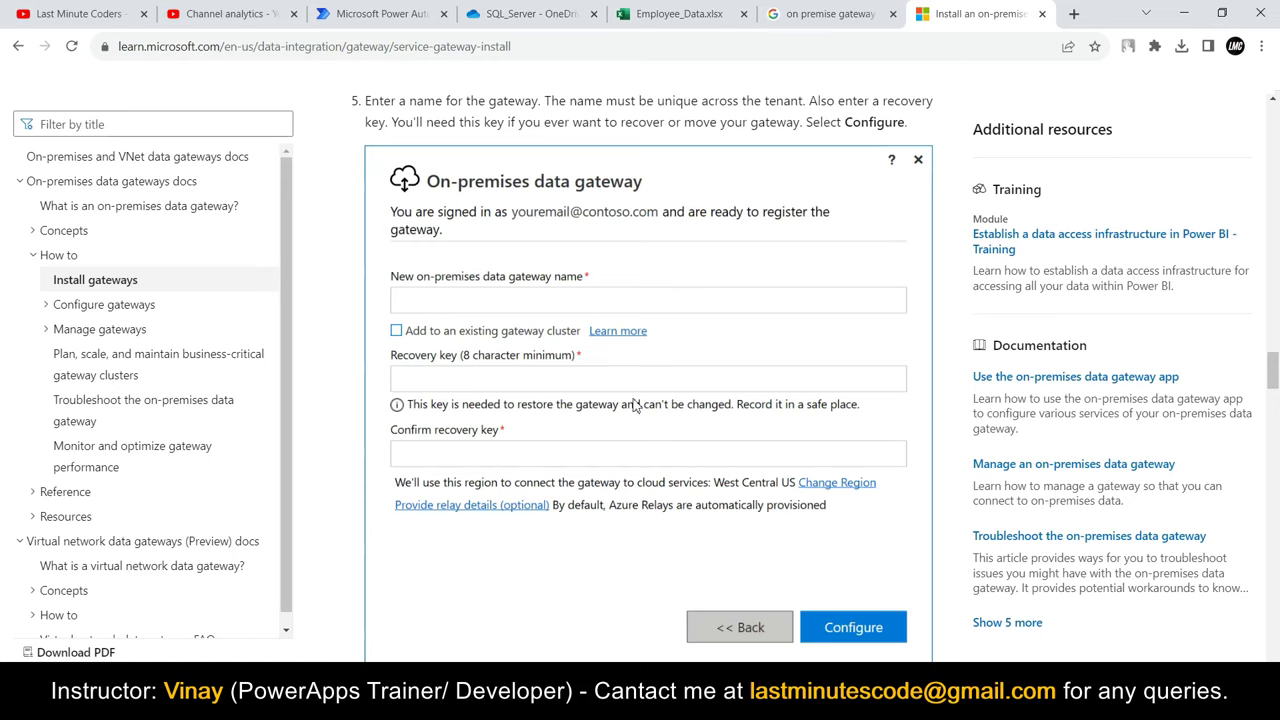
scroll(637, 407, down, 2)
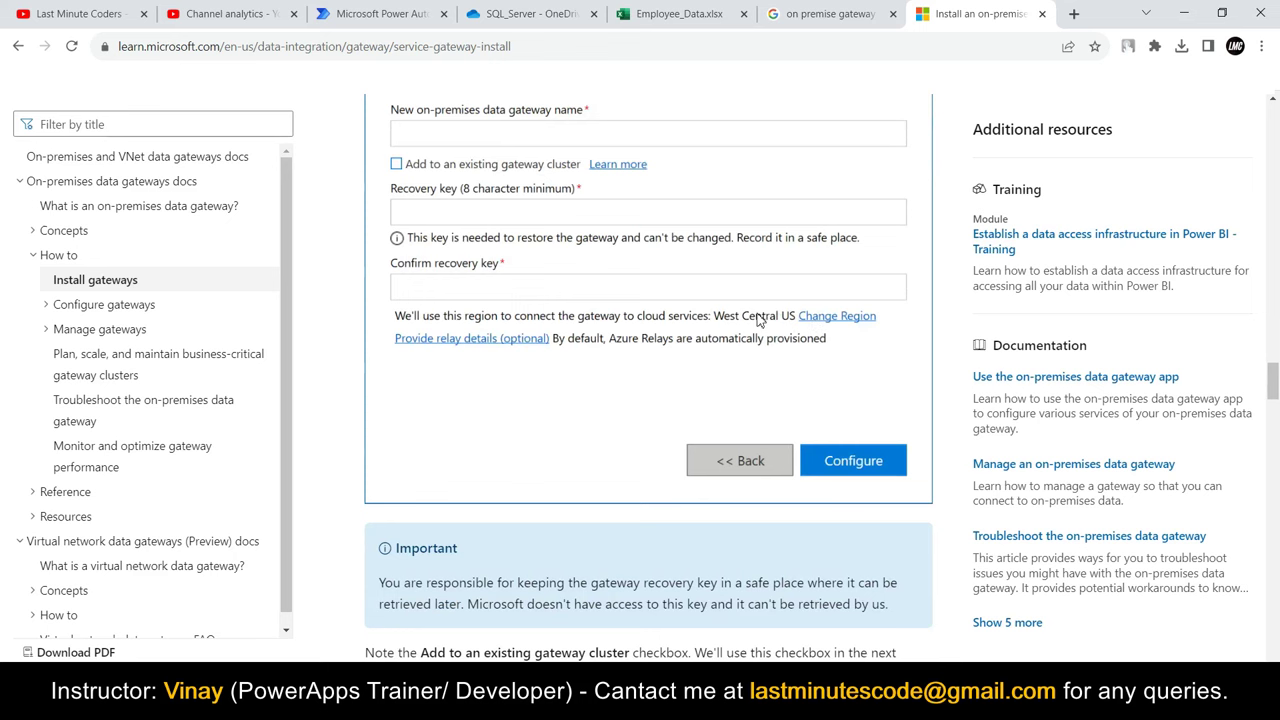
Step: Glance at the Power Automate and OneDrive tabs, then scroll to step 6's gateway status
click(395, 14)
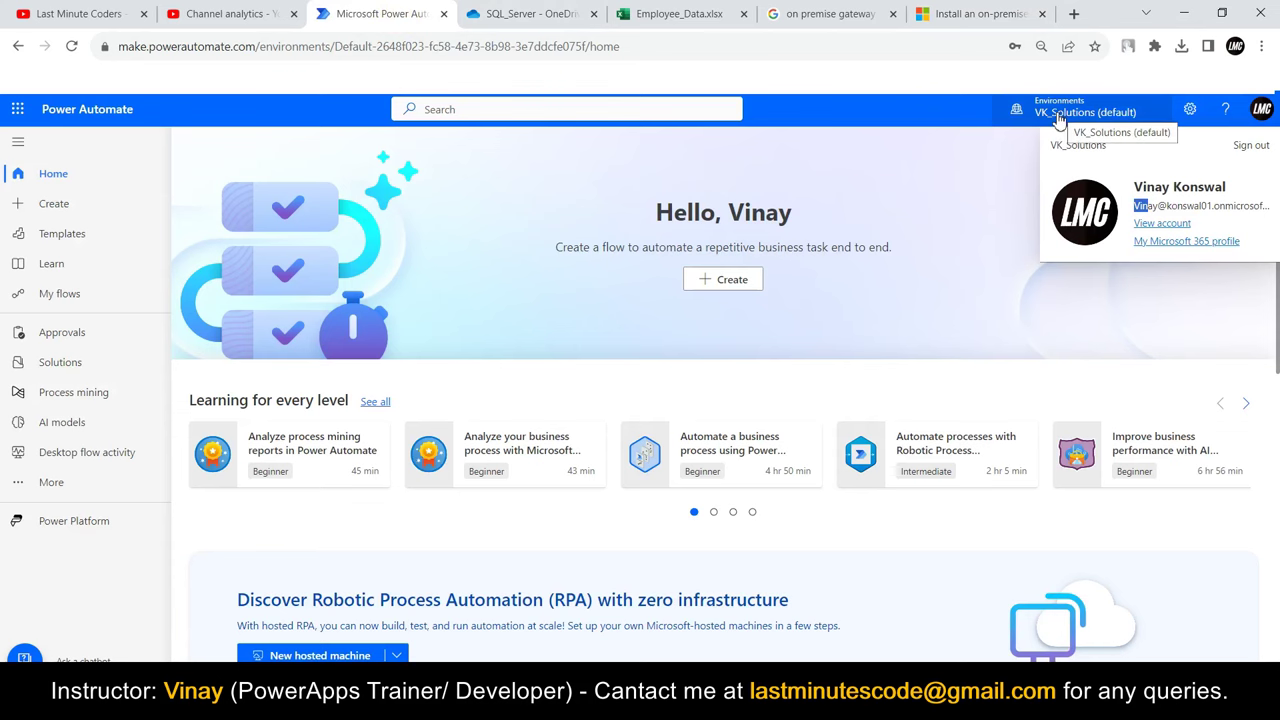
click(983, 13)
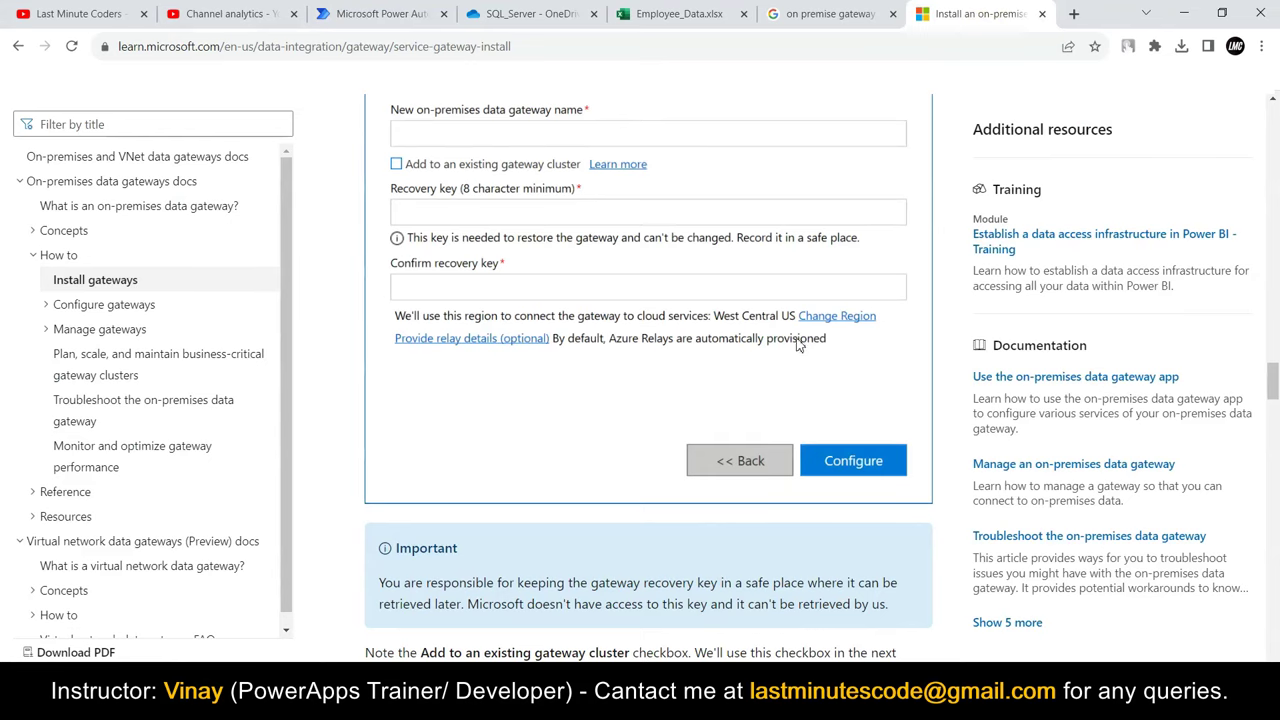
click(548, 13)
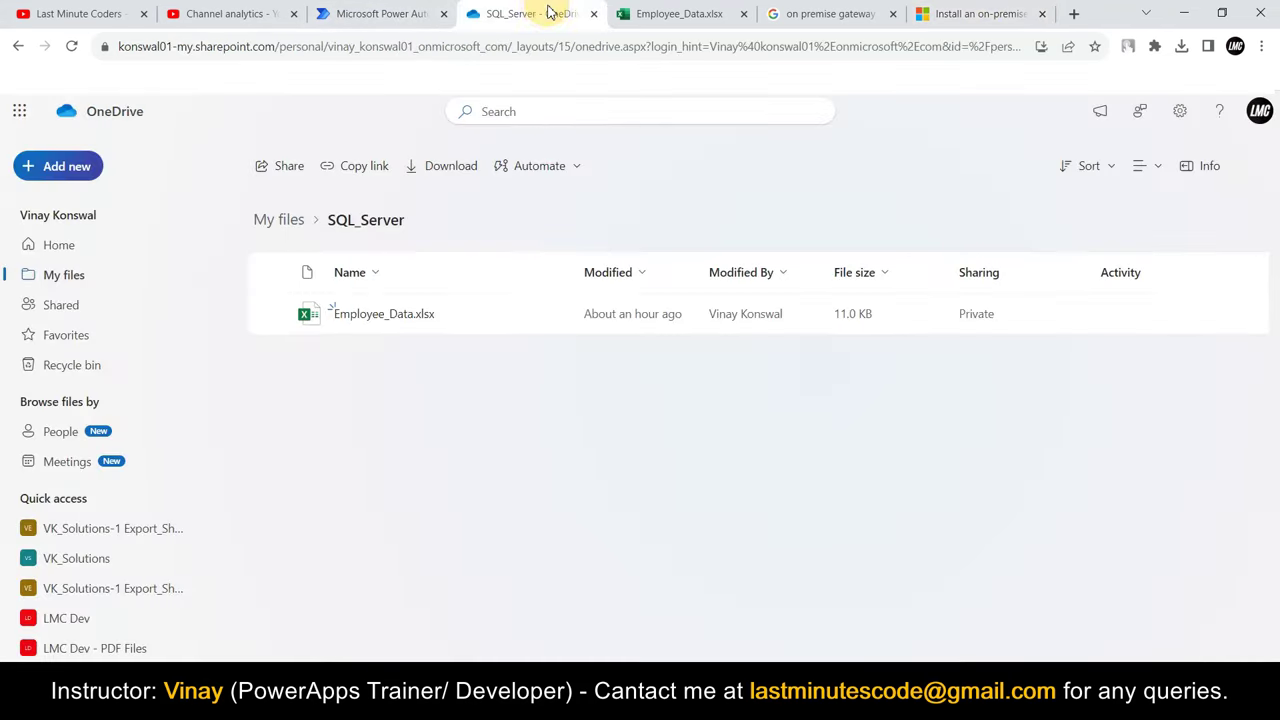
click(385, 13)
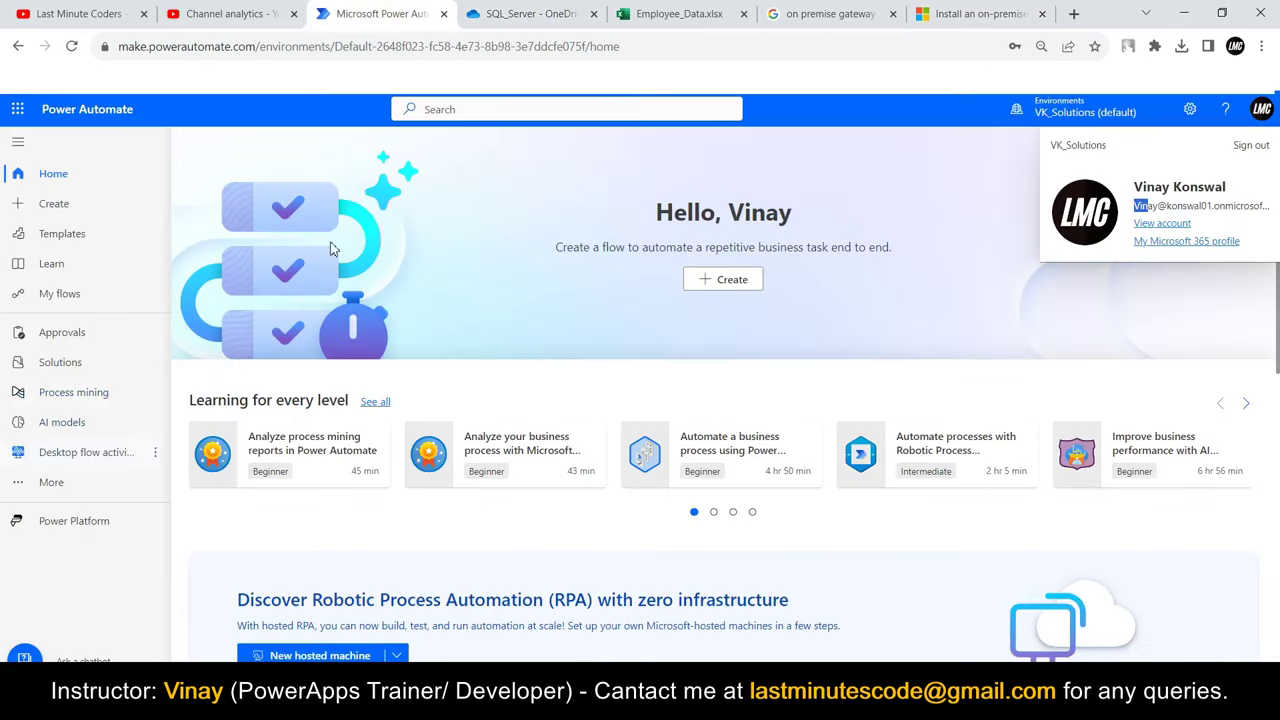
click(921, 13)
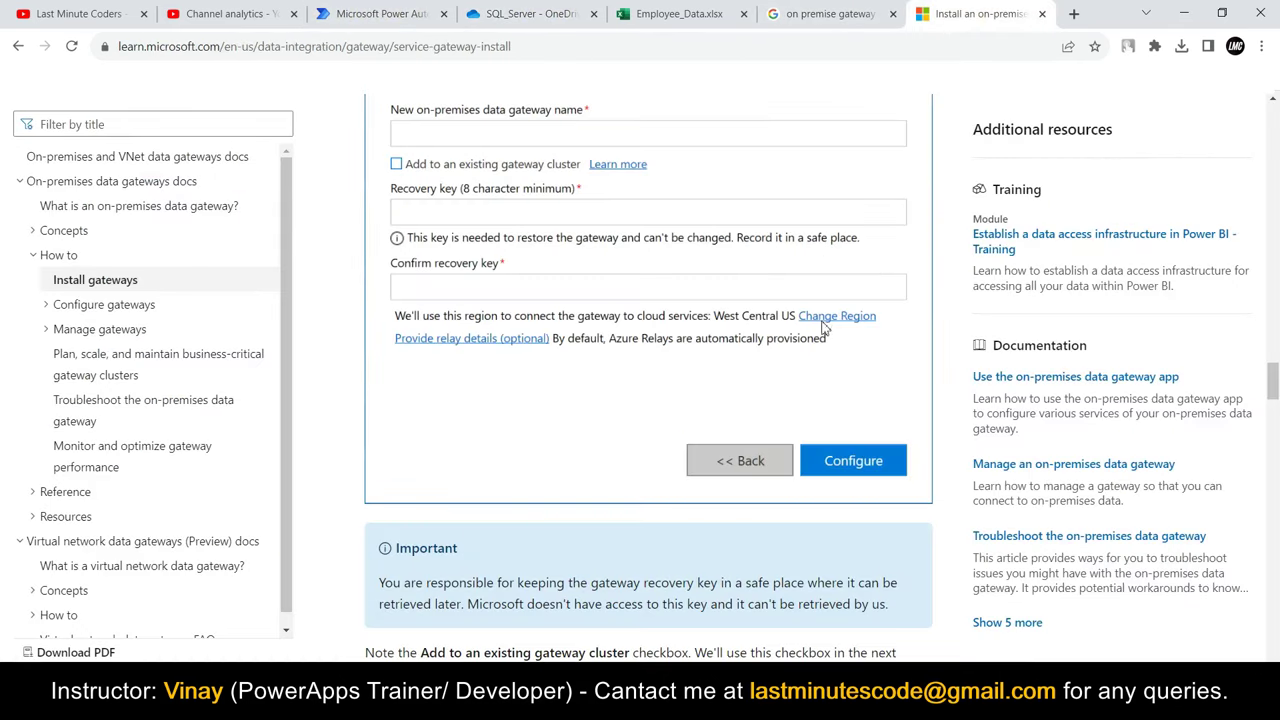
scroll(843, 472, down, 9)
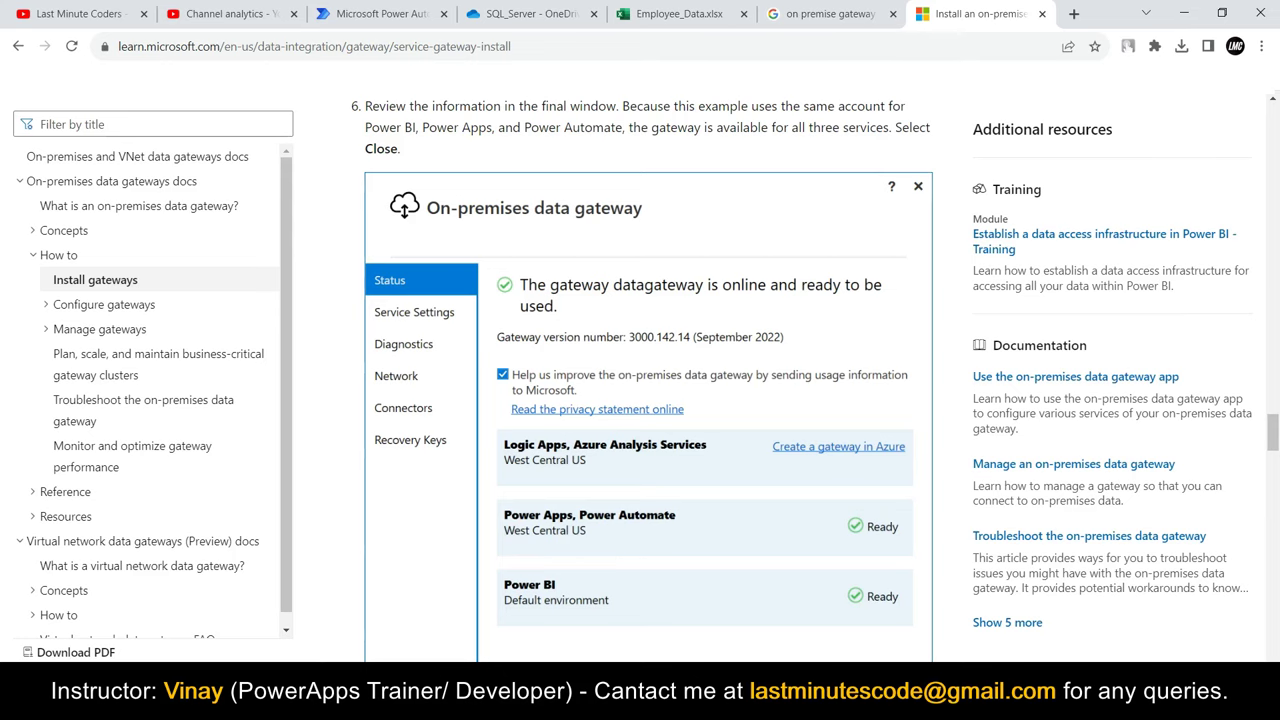
Step: Launch On-premises data gateway from Start search and sign in with the organization account
key(super)
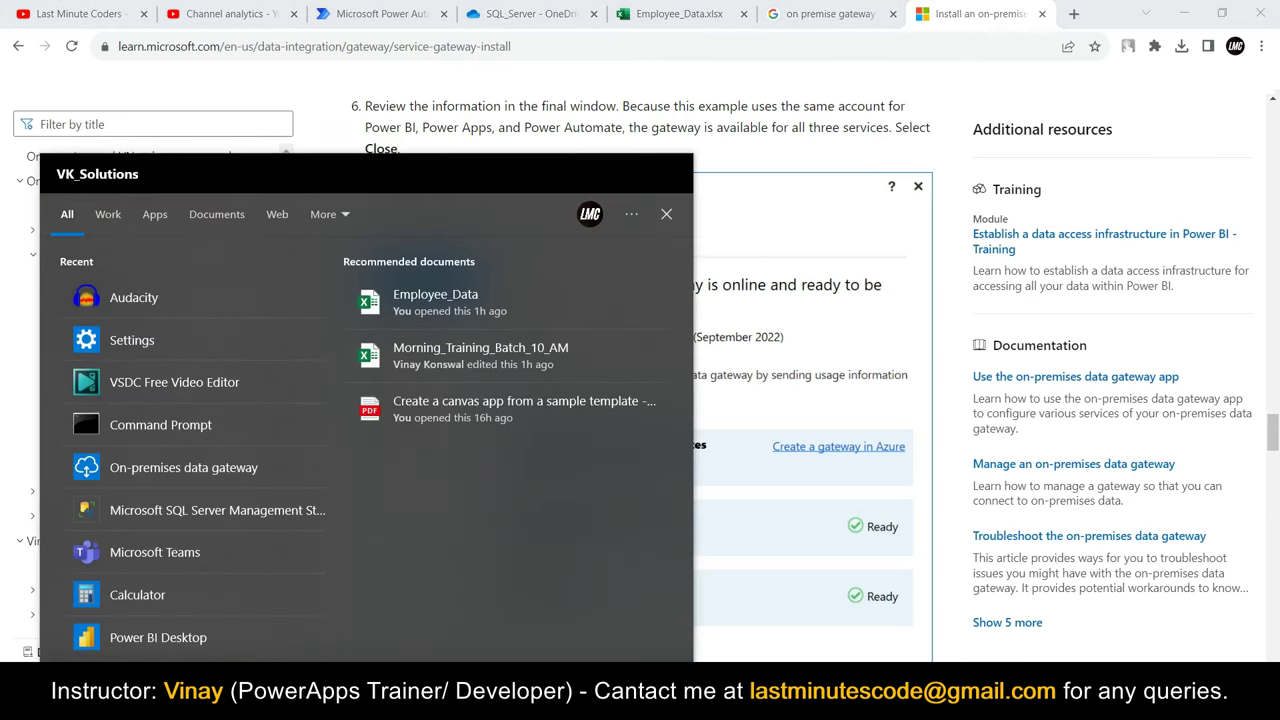
text(on)
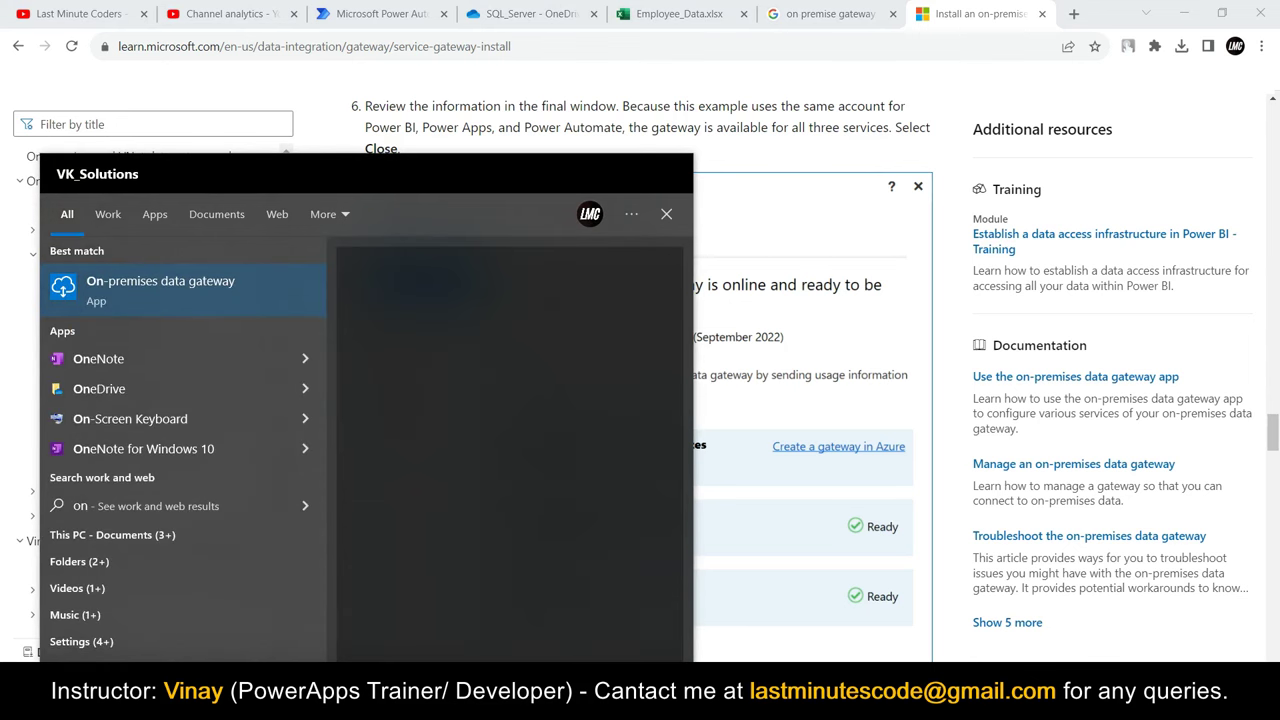
click(198, 307)
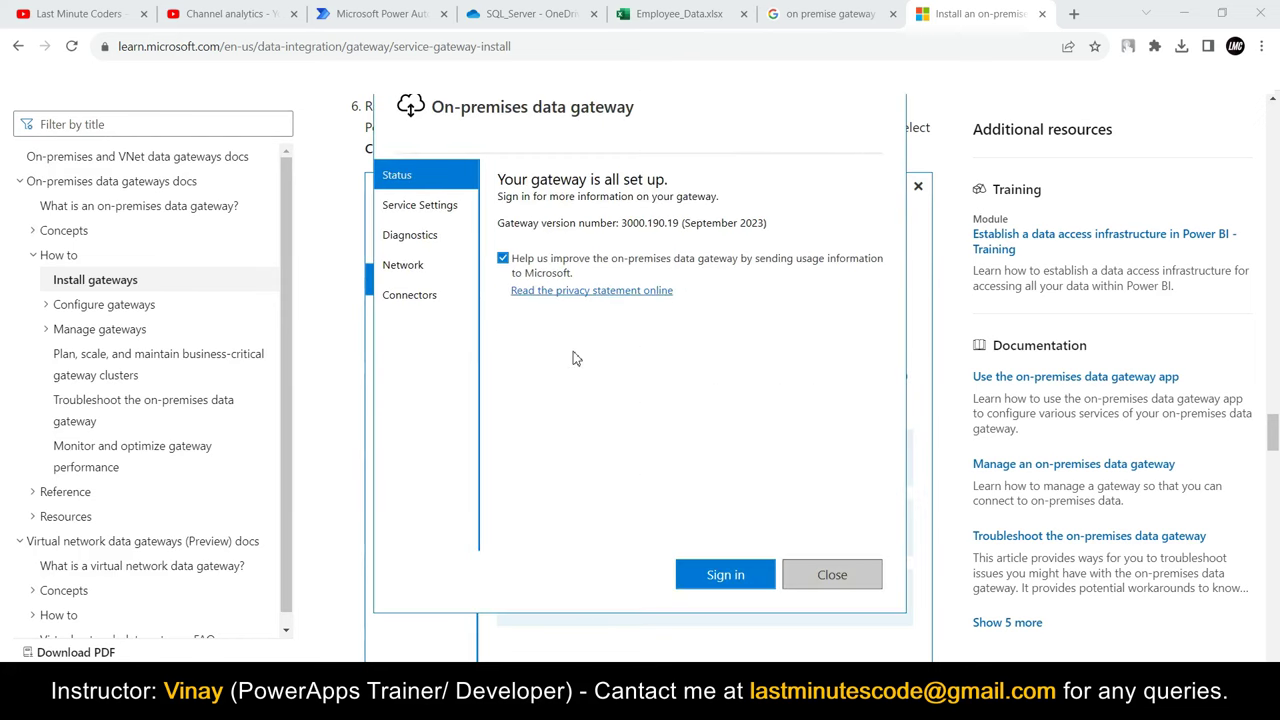
click(728, 574)
click(566, 218)
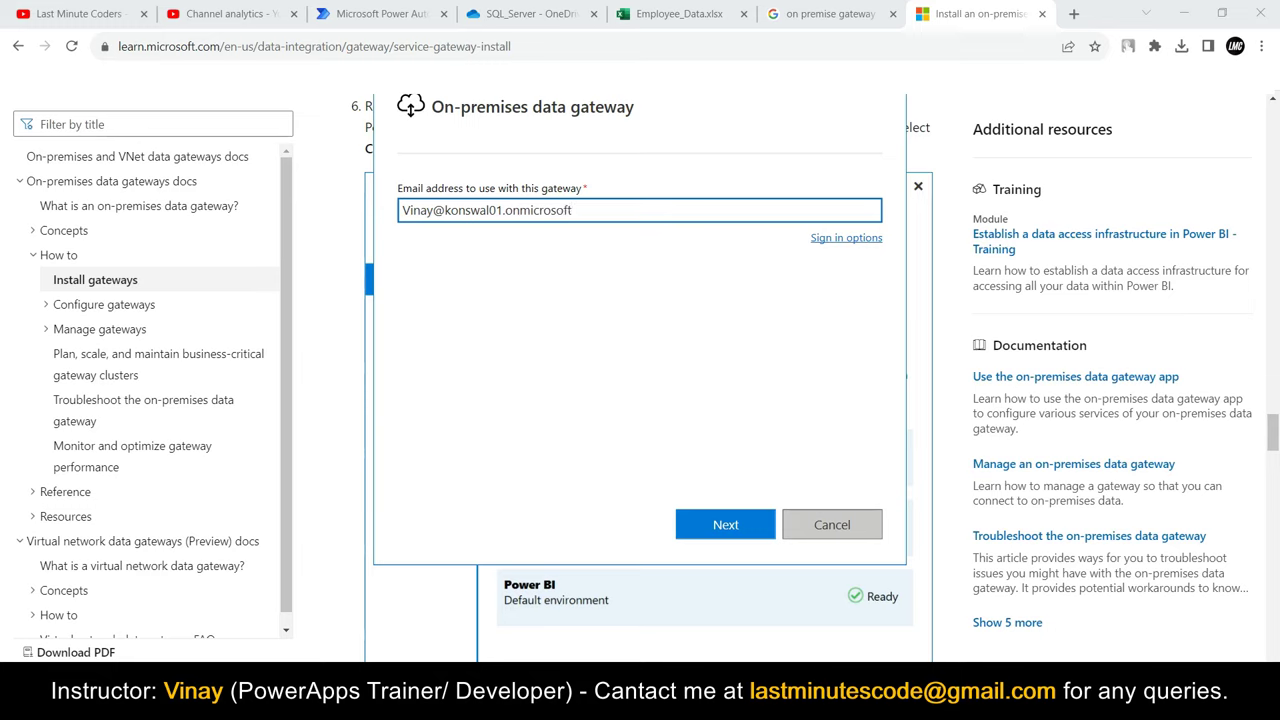
click(738, 522)
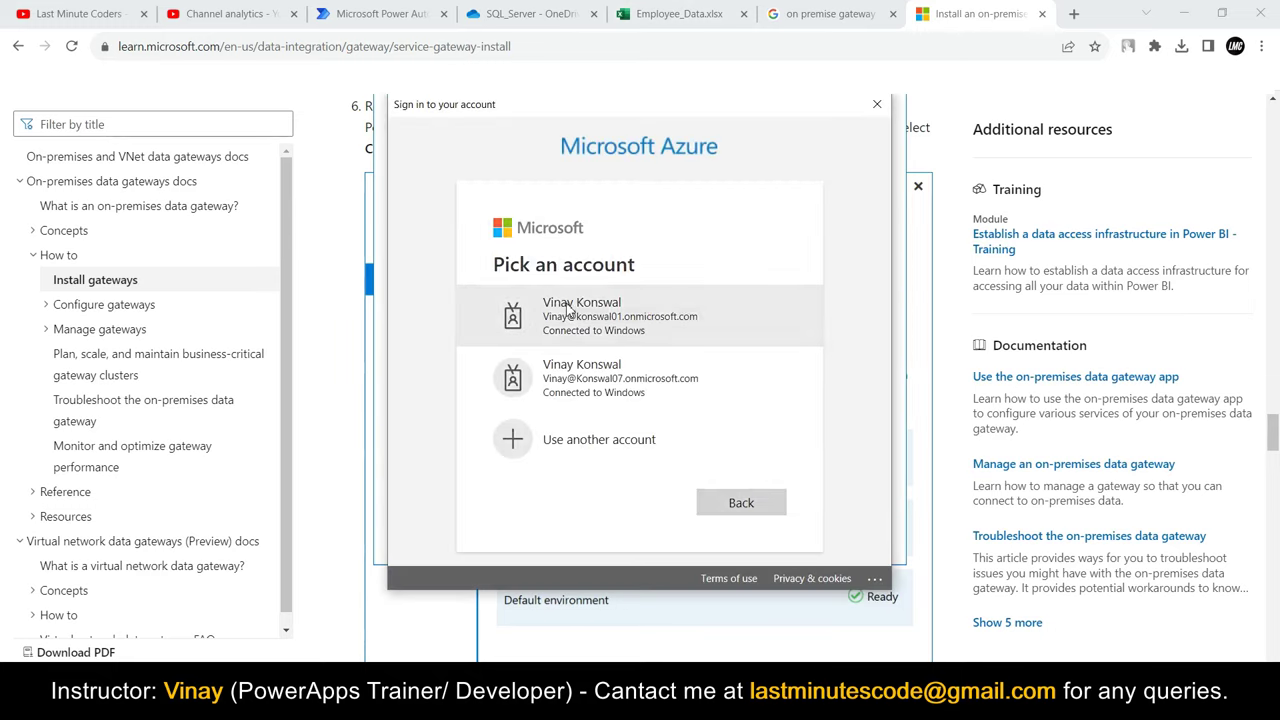
click(567, 310)
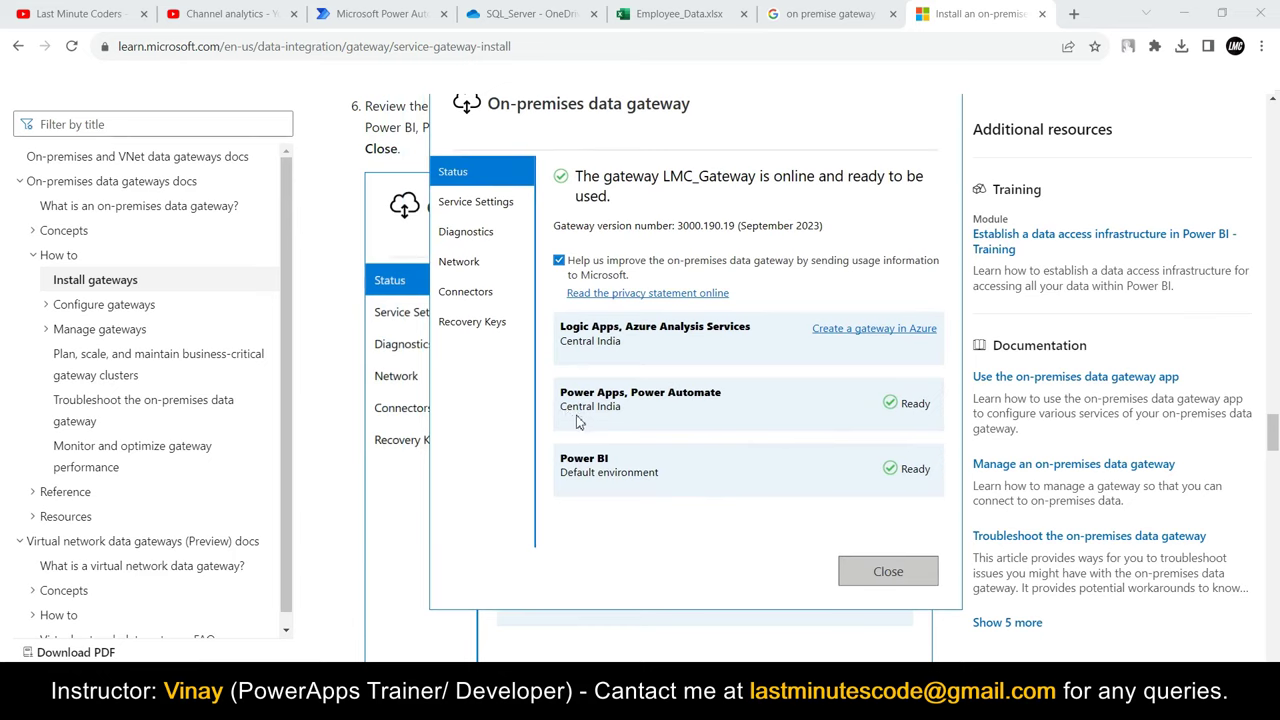
click(380, 14)
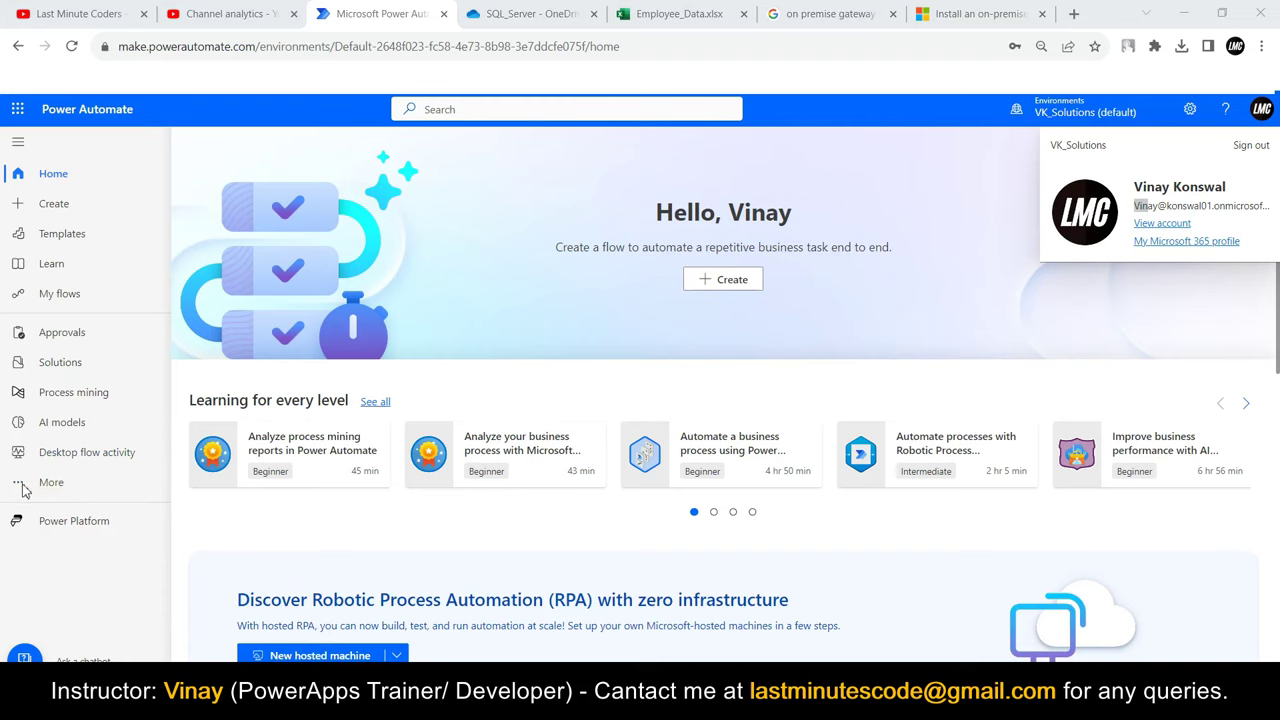
Step: Open the Gateways page from the discoverable features list
click(116, 491)
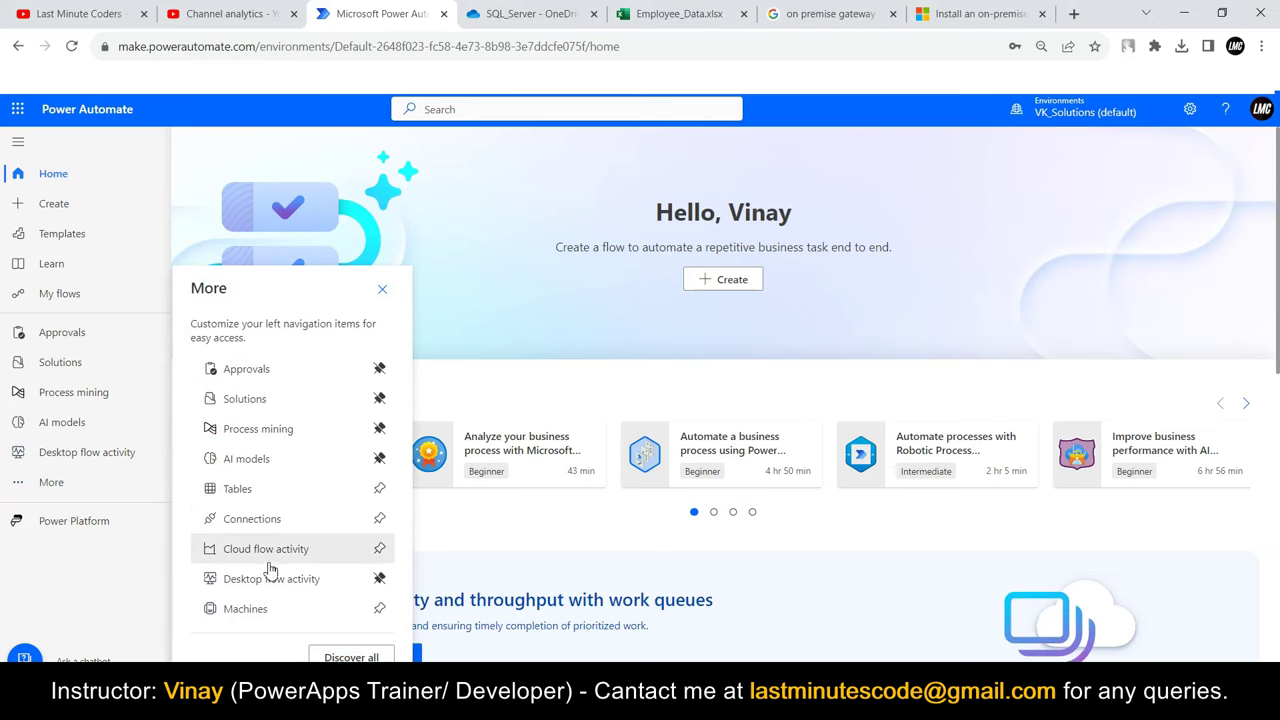
click(345, 657)
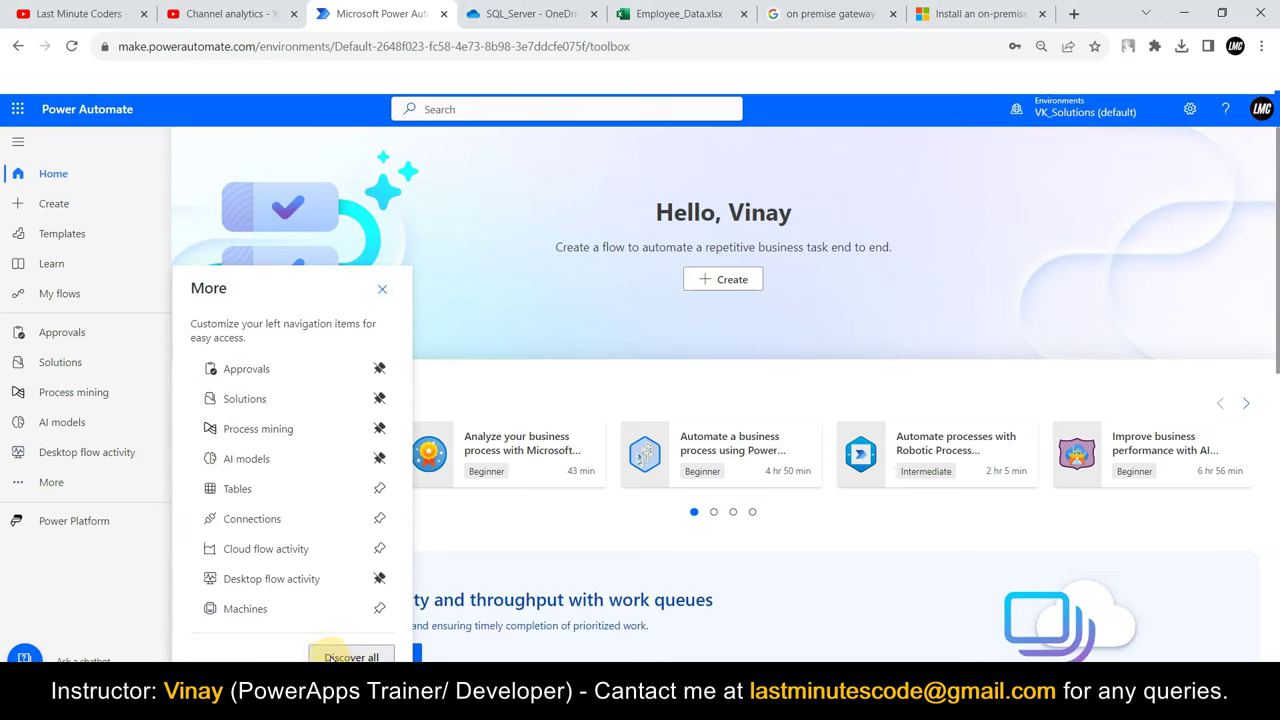
scroll(353, 299, down, 5)
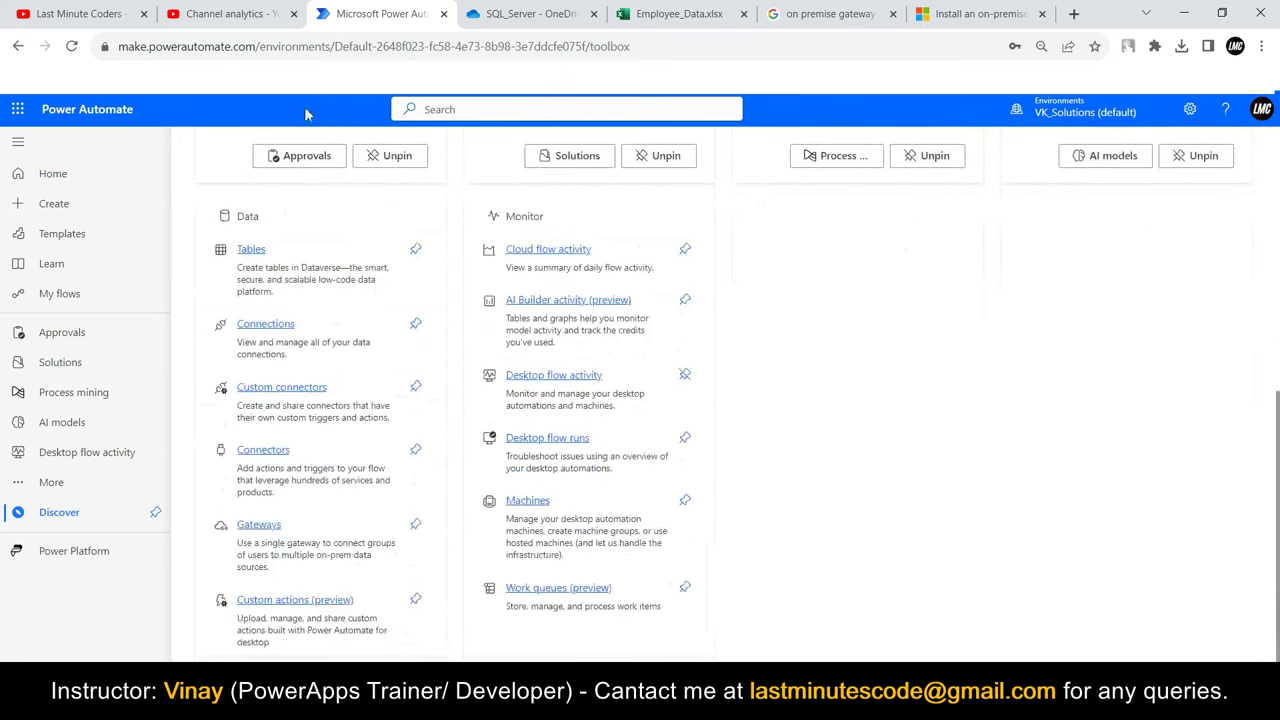
click(267, 537)
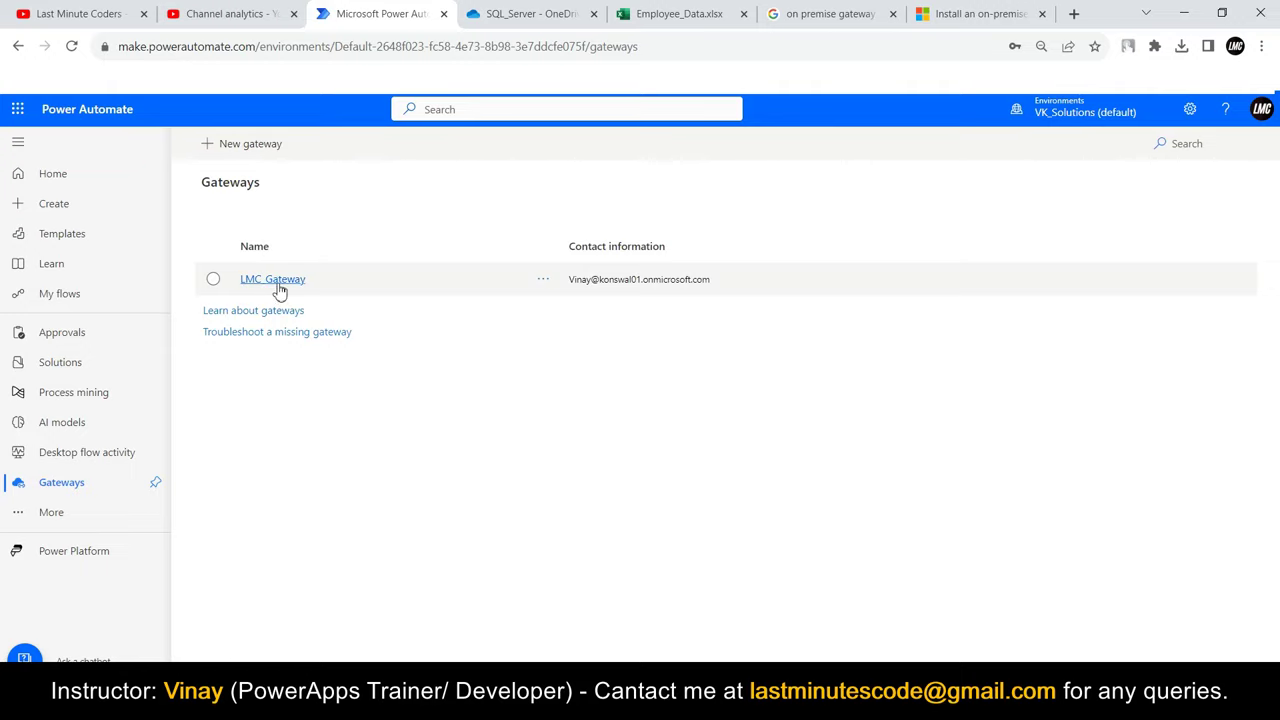
Step: Switch to the LMC Dev environment, start a new gateway, and close its downloads page
click(1066, 110)
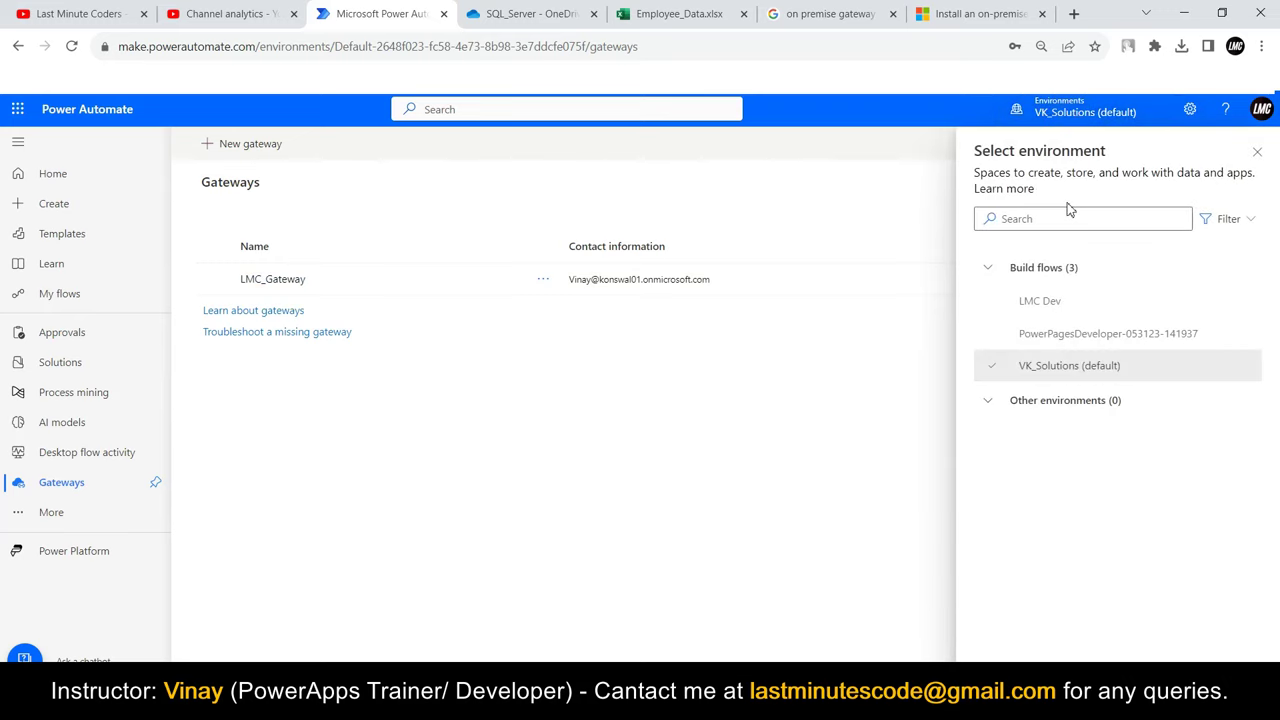
mouse_move(1043, 306)
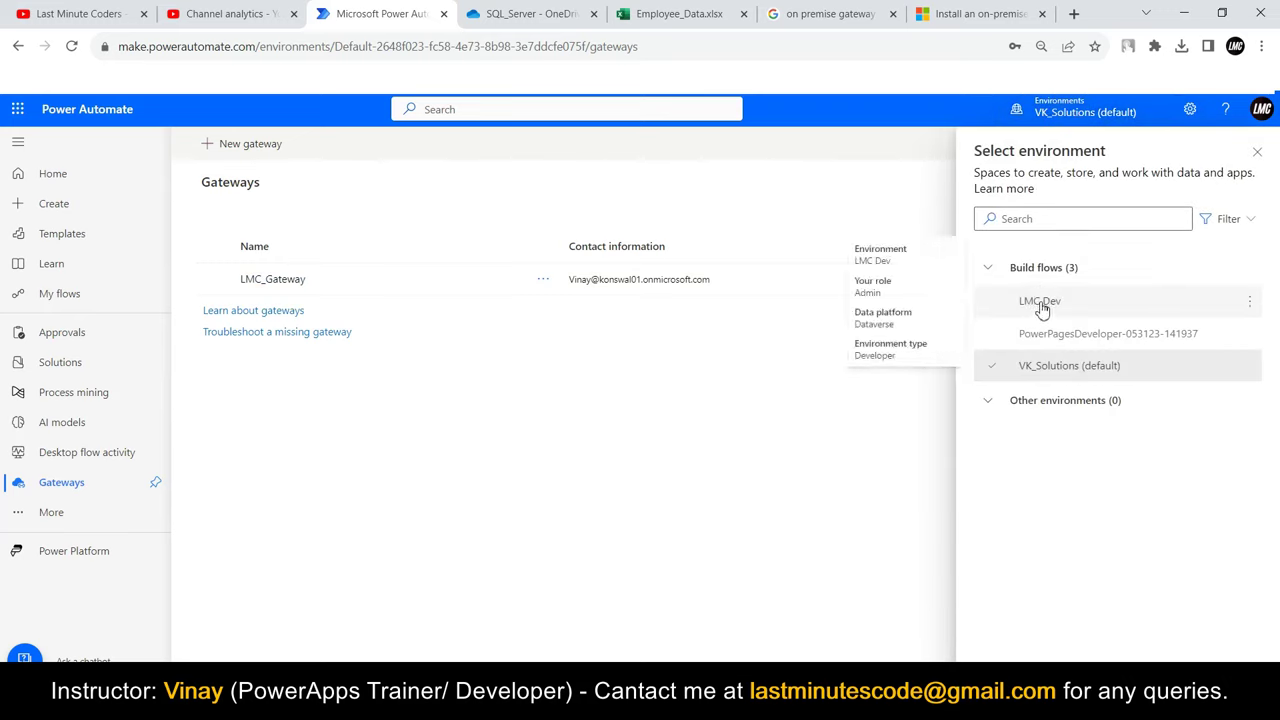
click(1035, 312)
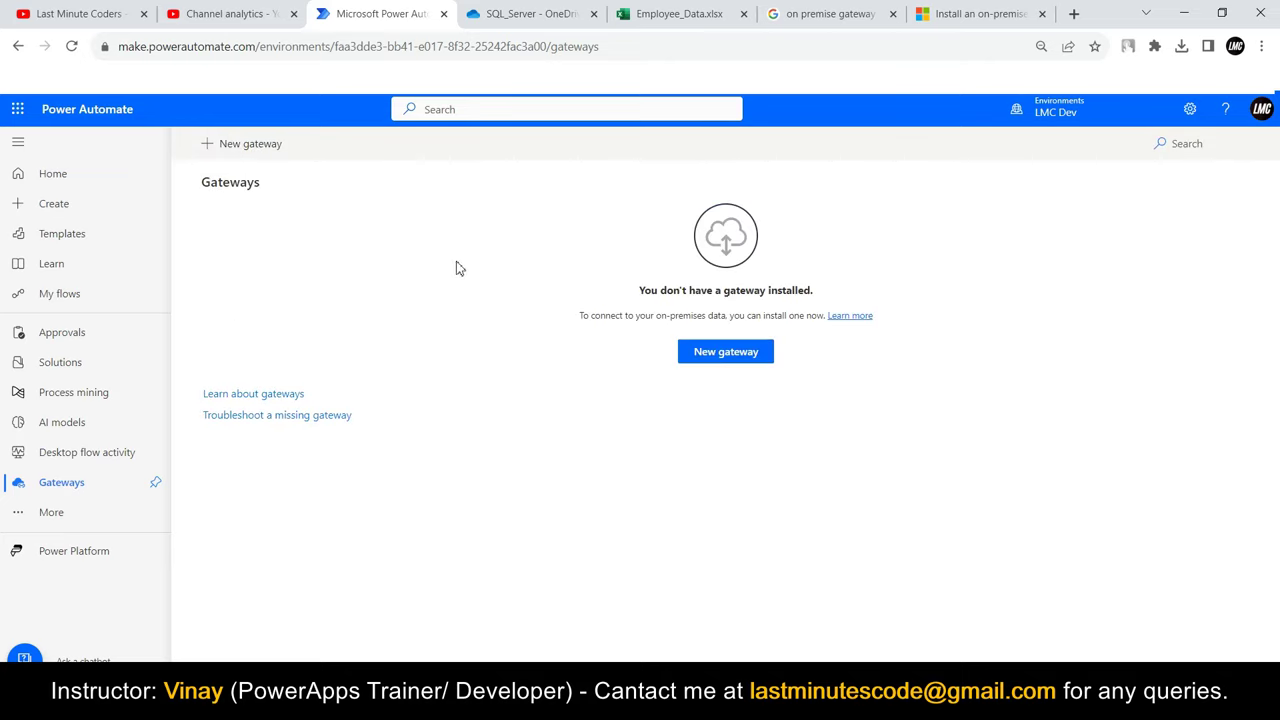
click(750, 354)
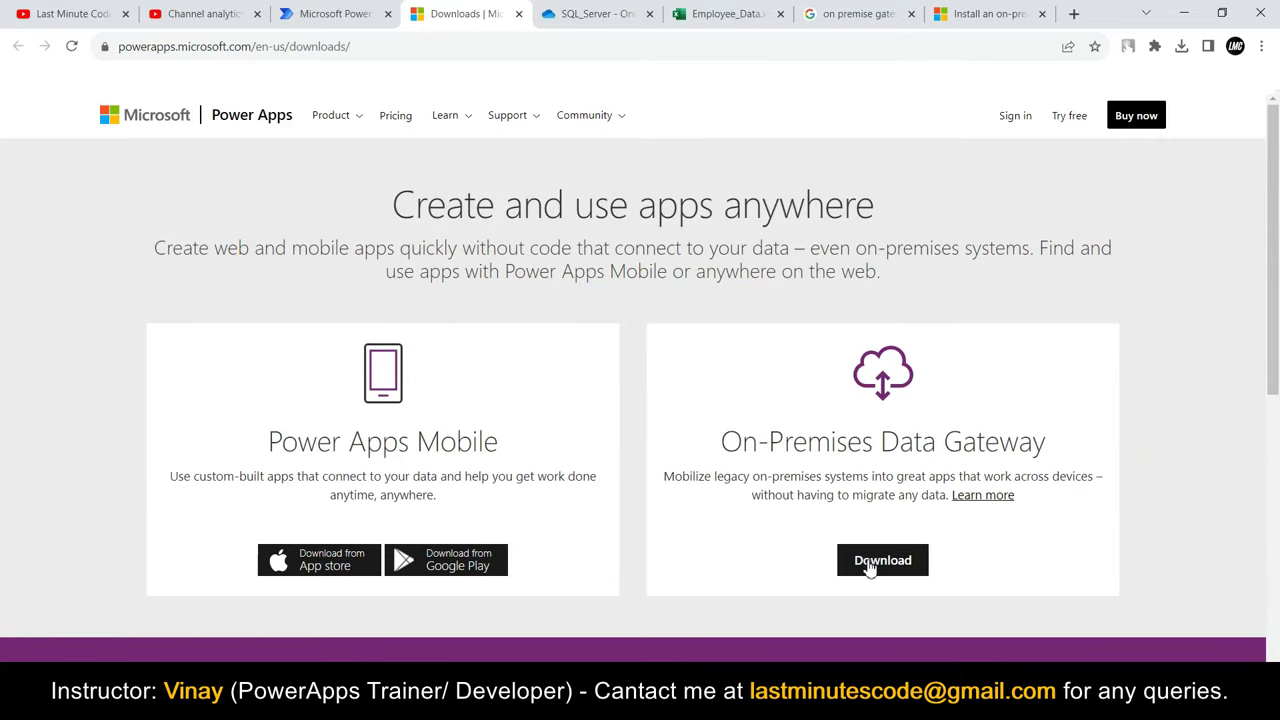
click(518, 14)
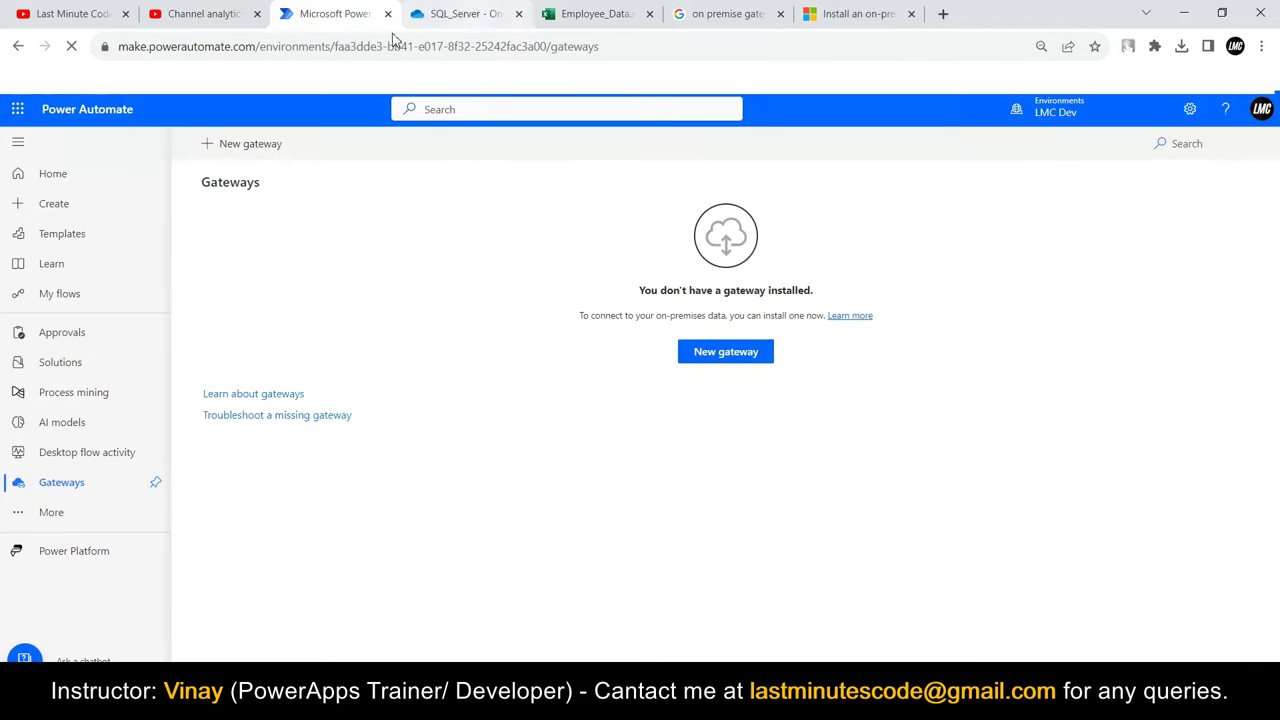
Step: Switch to the VK_Solutions (default) environment and go to the Create page
click(1055, 110)
click(1048, 366)
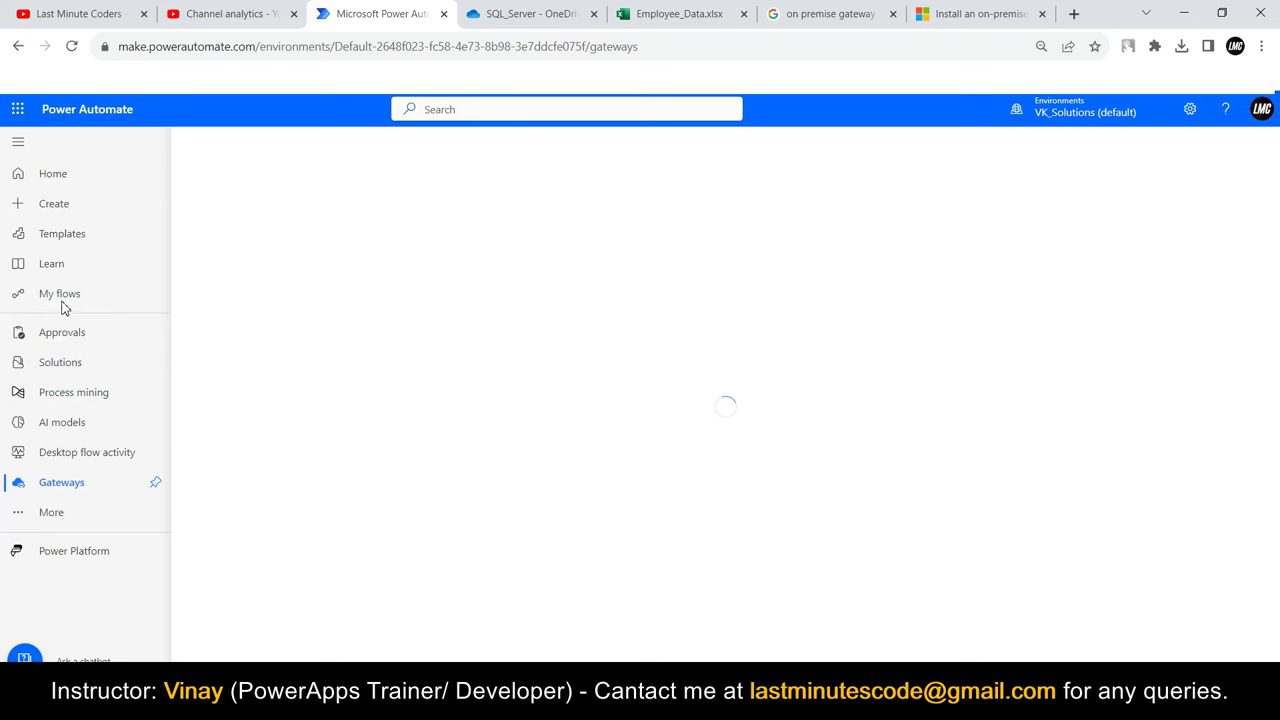
click(74, 208)
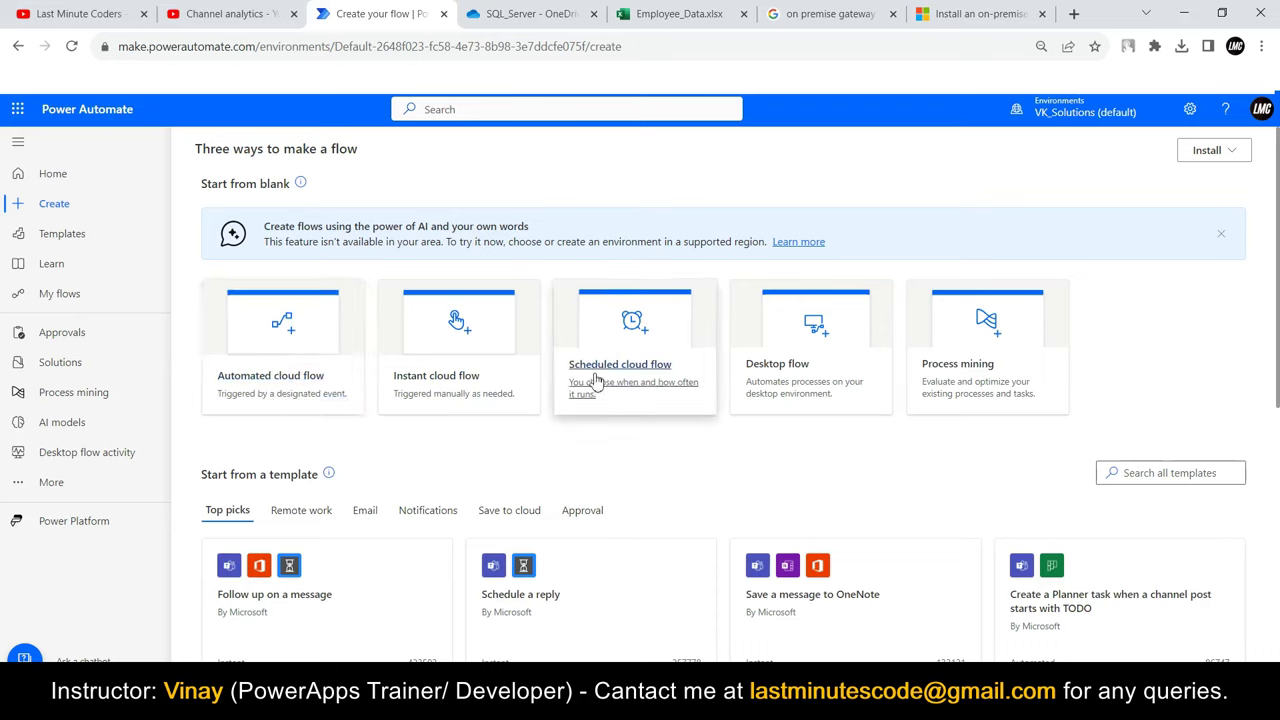
Step: Create an instant cloud flow 'OnlineExcel to SQL Server' using the Manually trigger a flow trigger
click(421, 382)
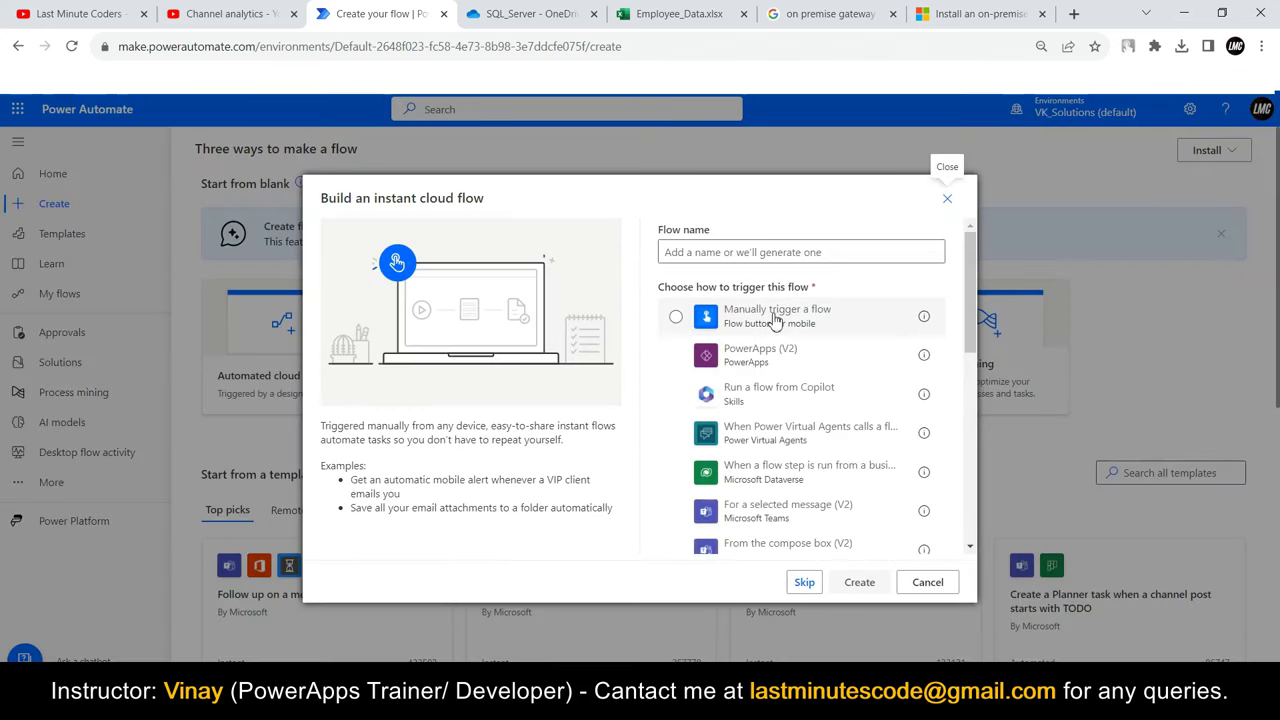
drag(770, 322, 742, 316)
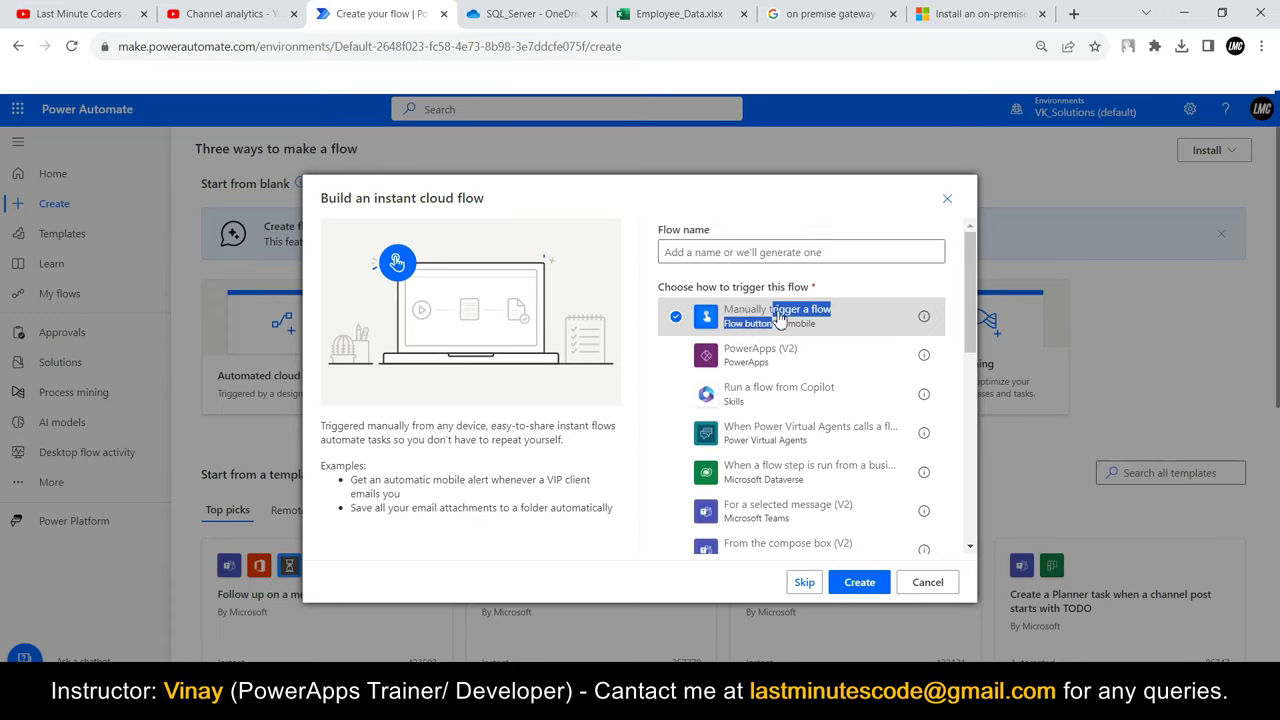
click(806, 324)
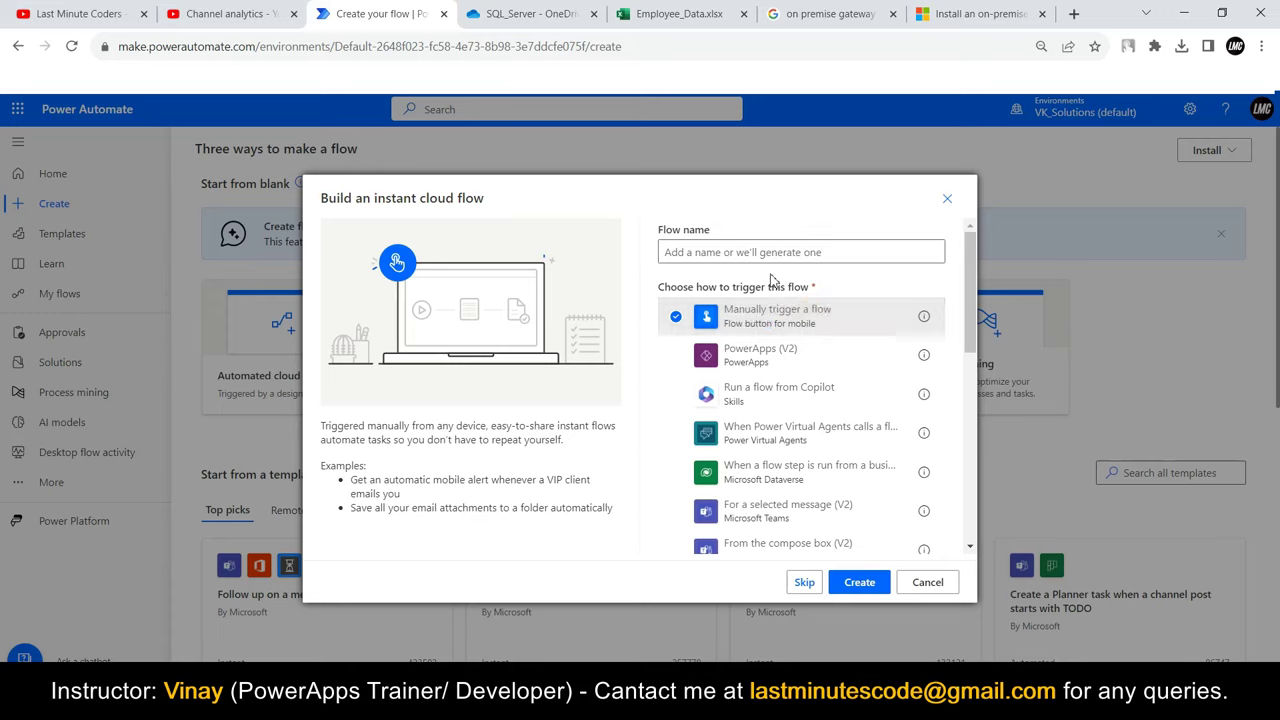
click(748, 252)
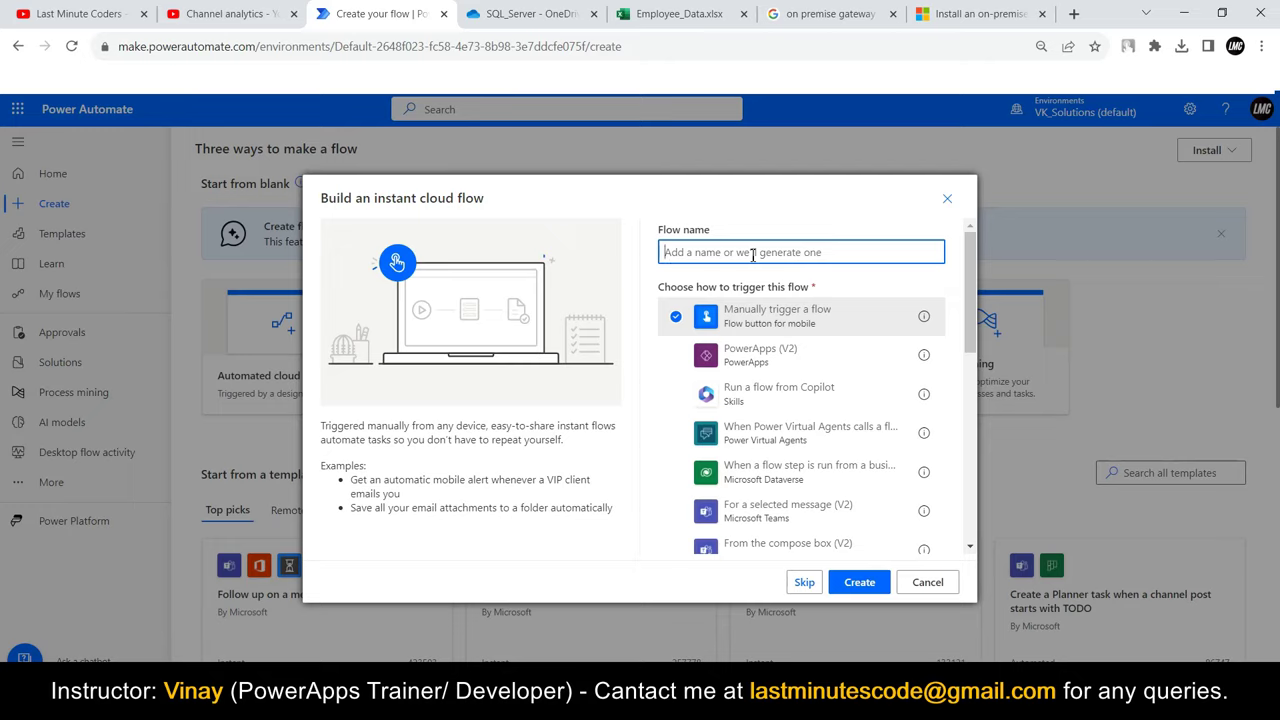
text(Onlone Excel to SQL Server)
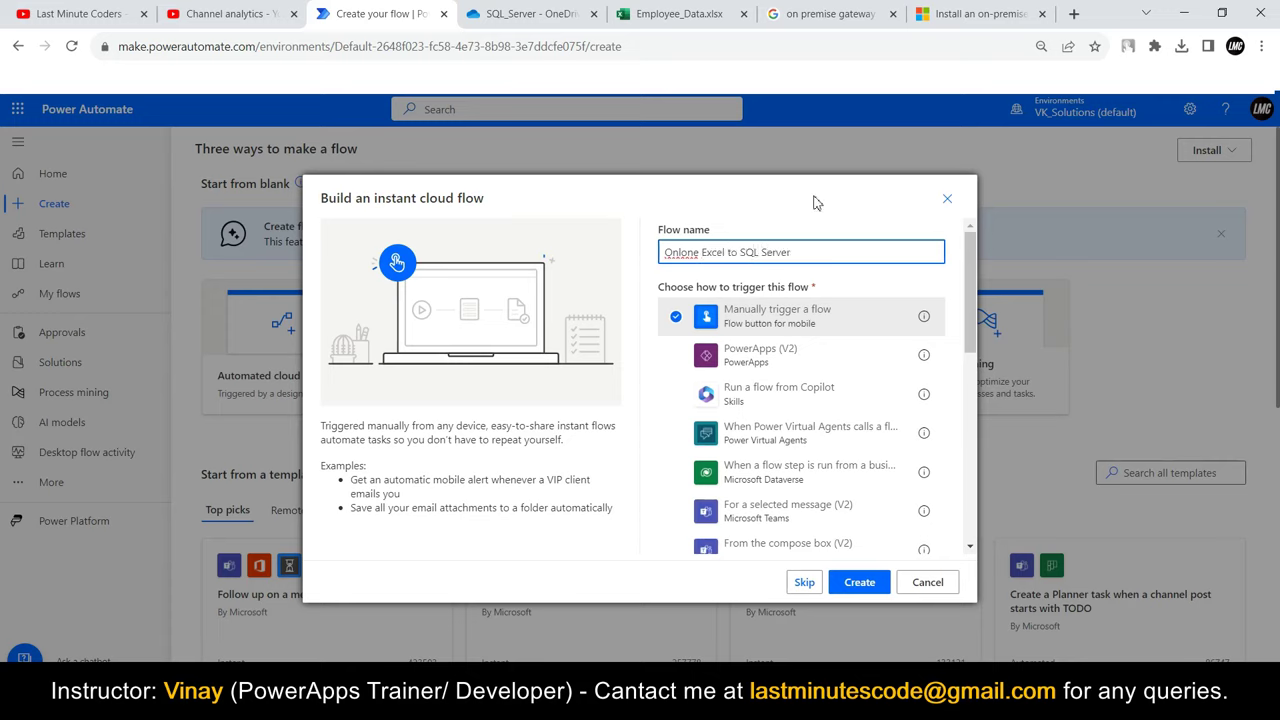
double_click(685, 252)
click(683, 252)
key(Delete)
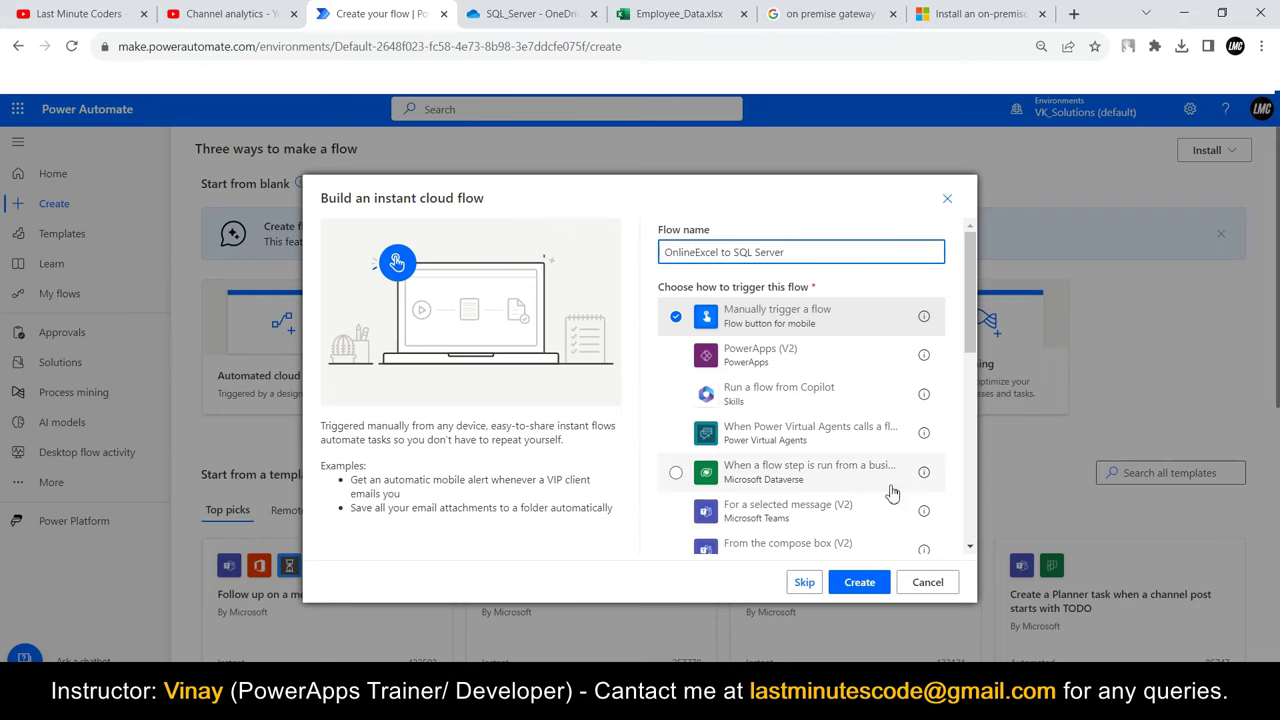
click(860, 582)
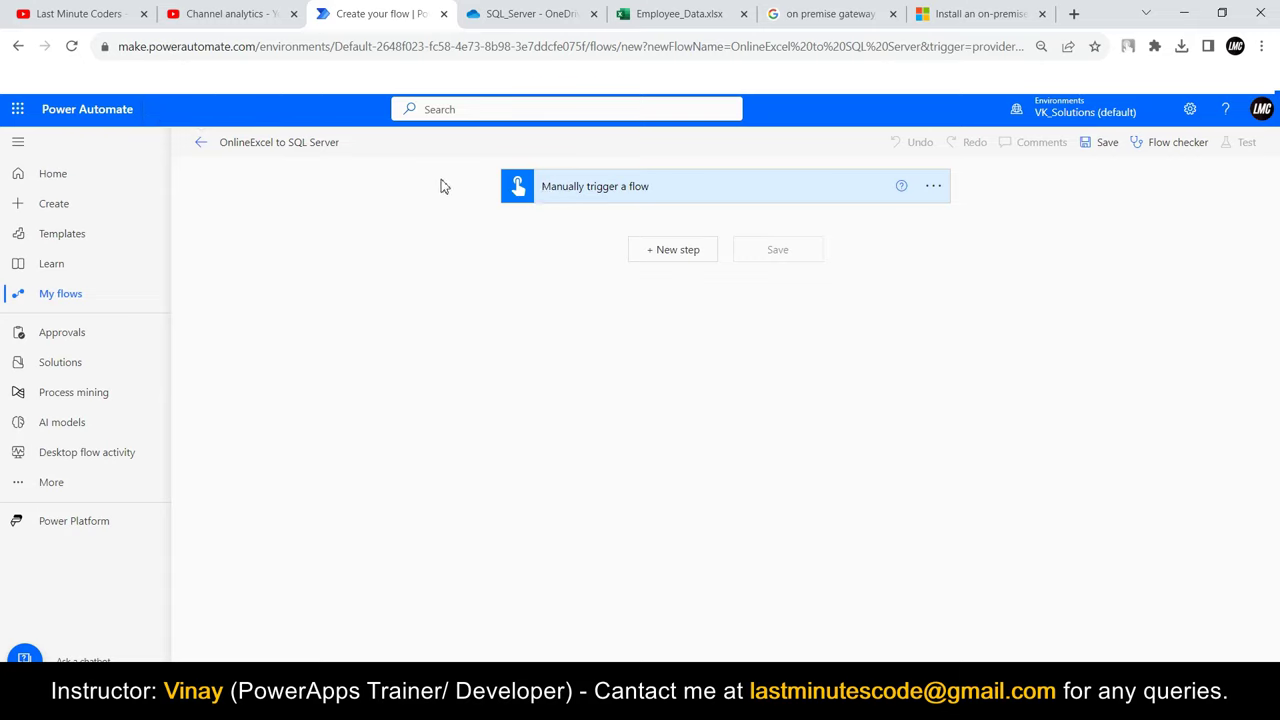
Step: Add an Excel Online (Business) 'List rows present in a table' action after the trigger and open its Location list
click(676, 252)
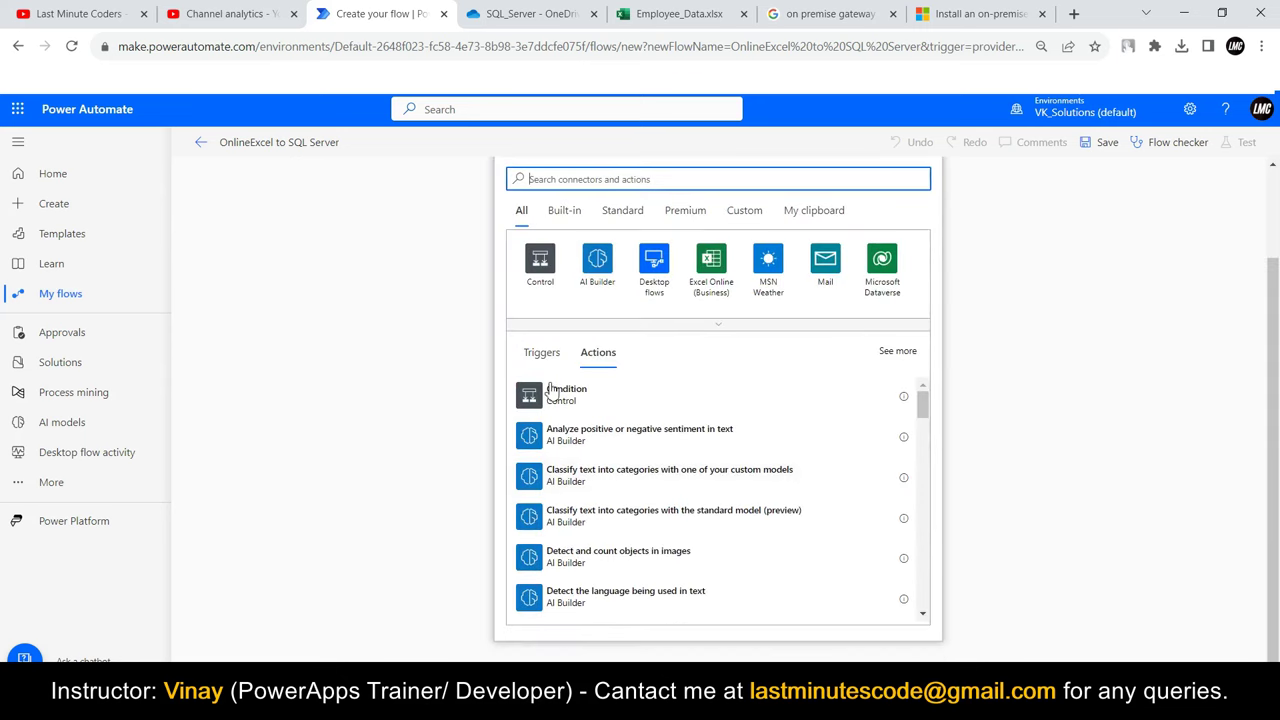
scroll(655, 280, up, 1)
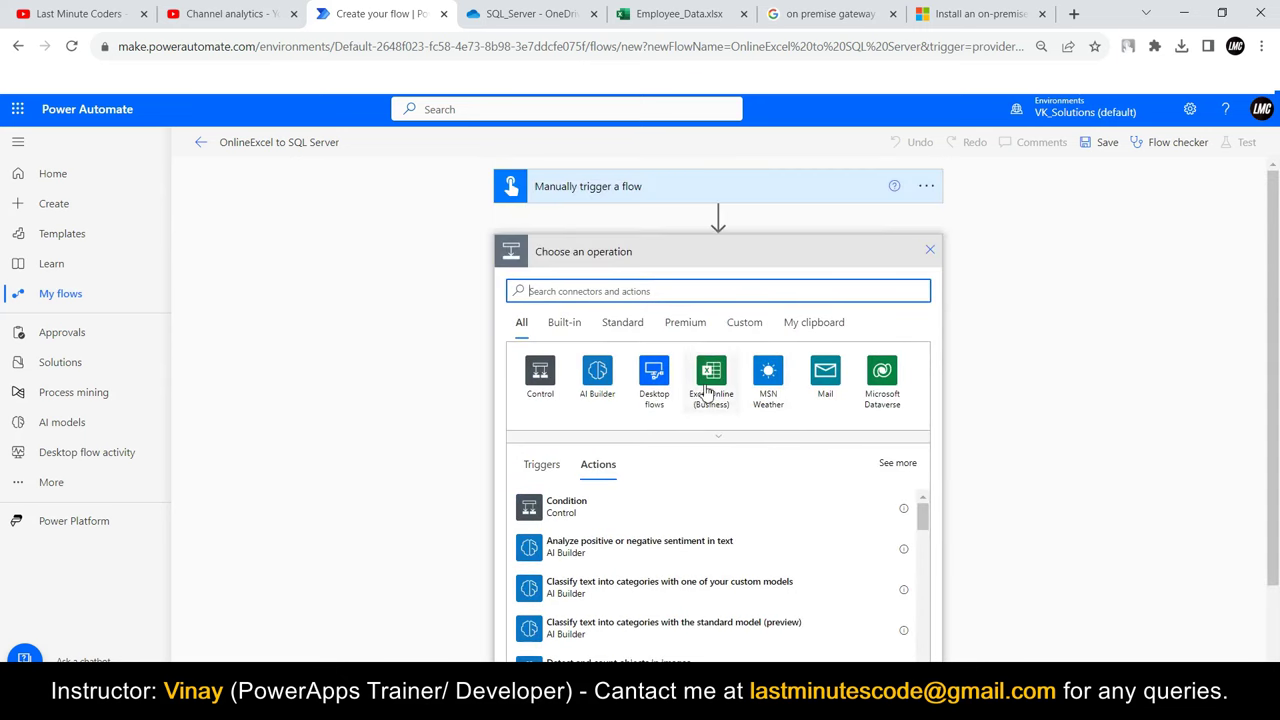
click(704, 404)
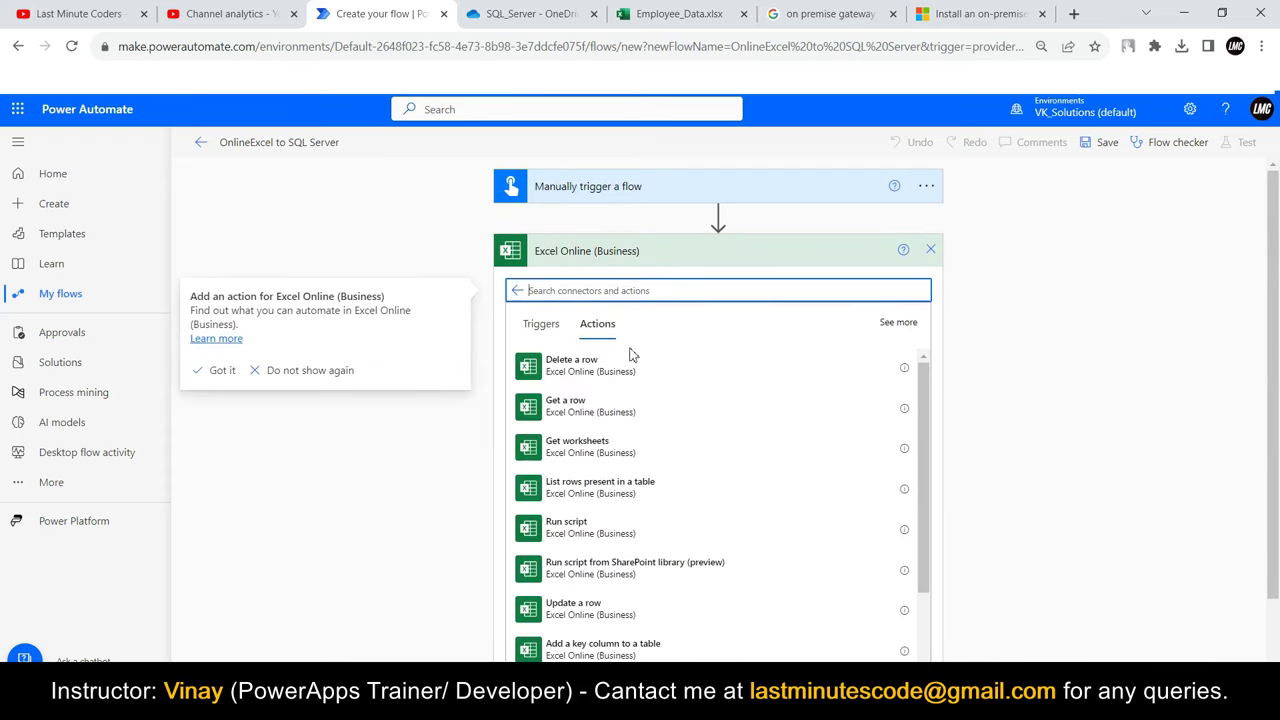
scroll(572, 402, down, 1)
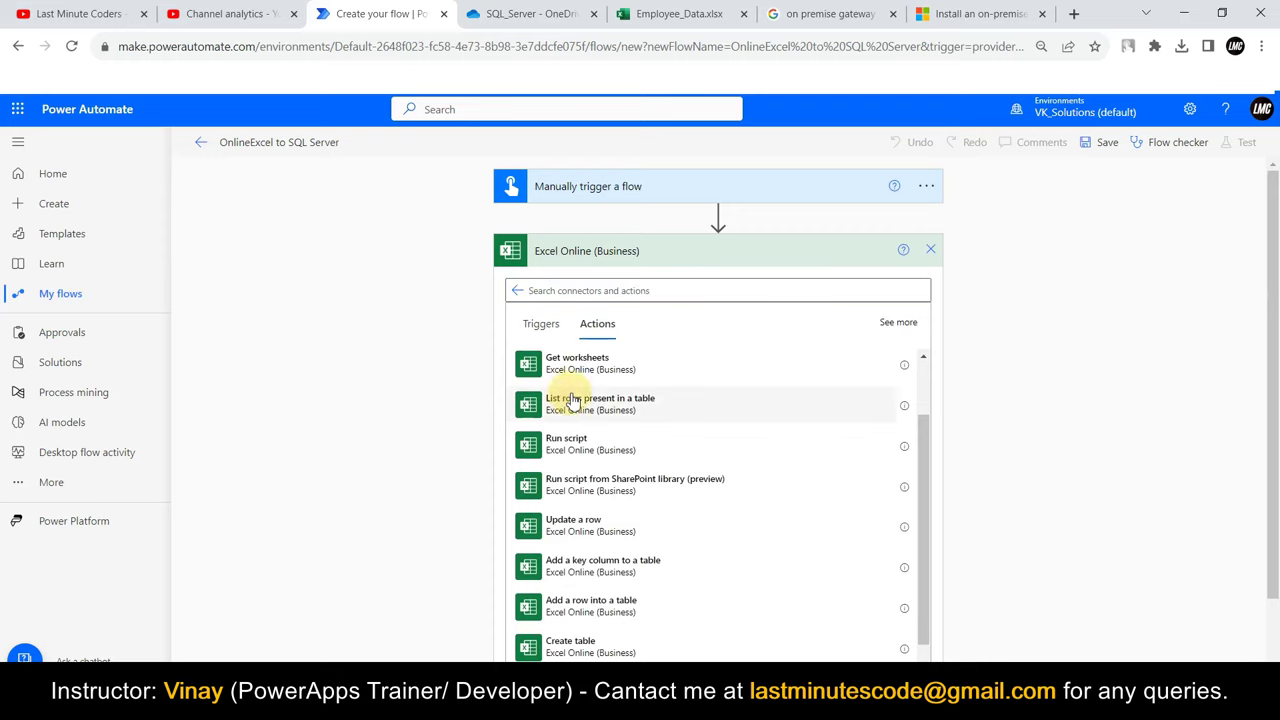
click(572, 402)
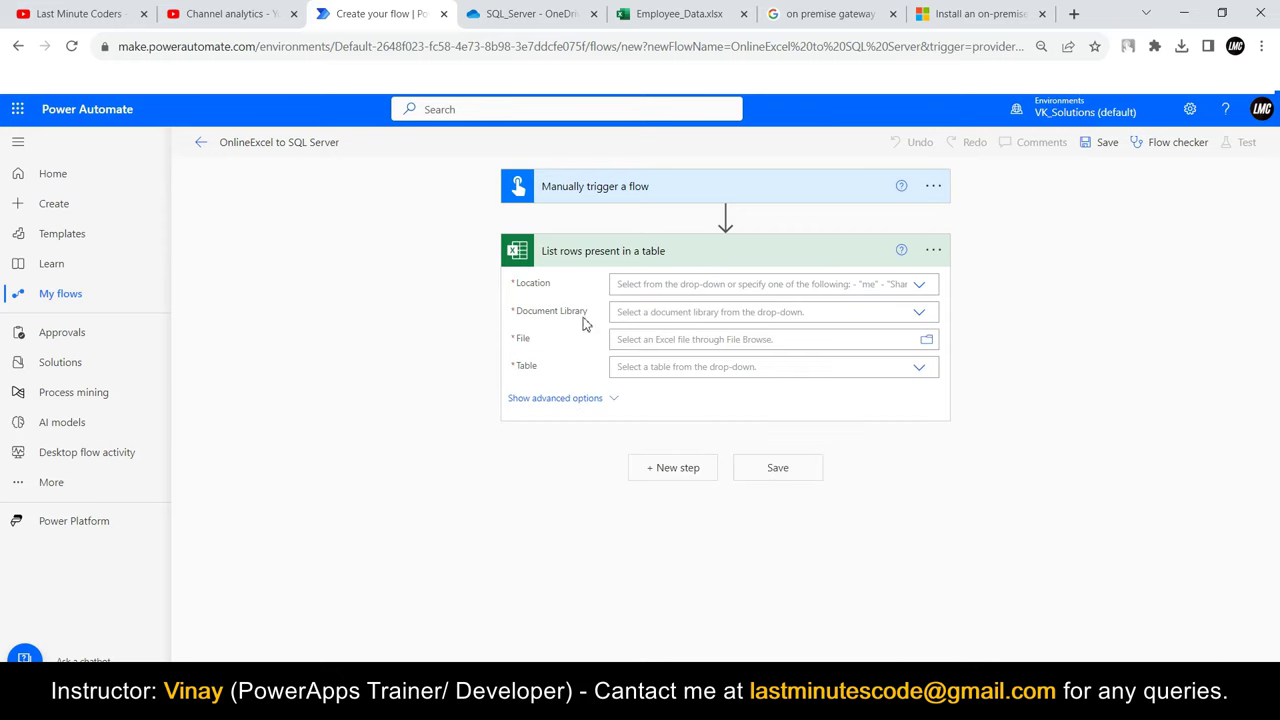
click(921, 285)
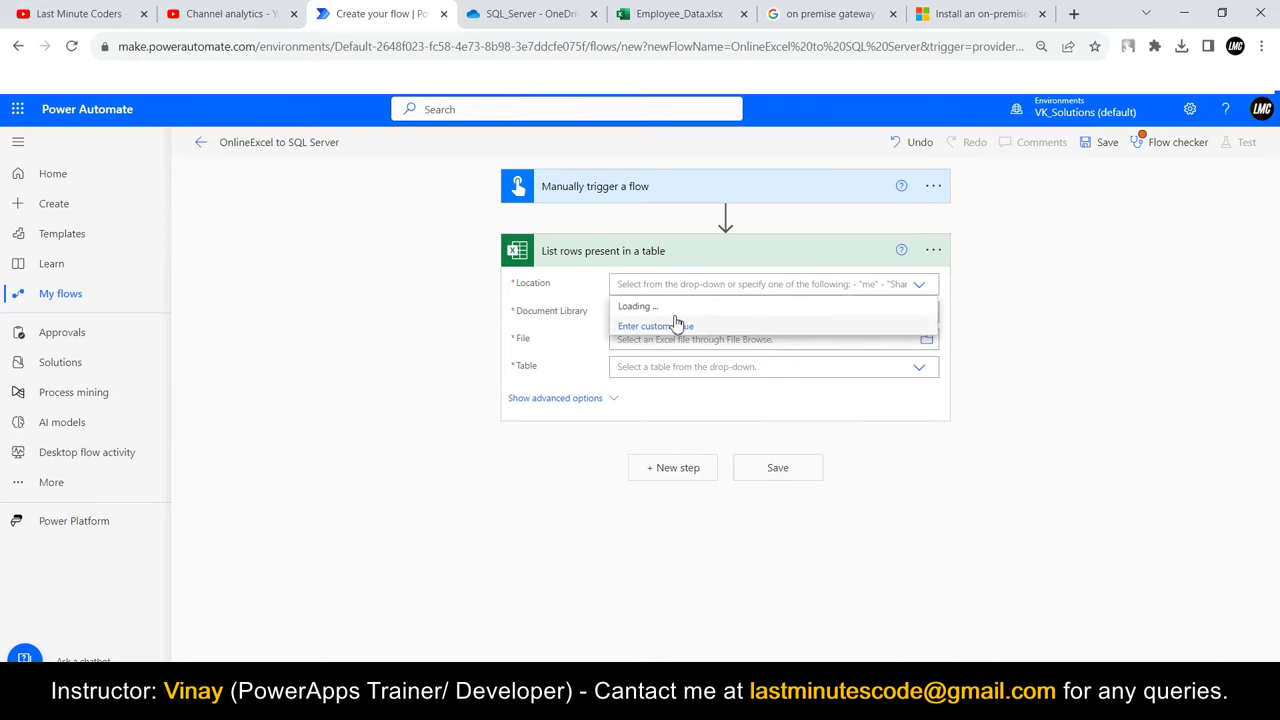
Step: Point List rows at OneDrive for Business, OneDrive library, /SQL_Server/Employee_Data.xlsx, table Emp_Table
click(660, 13)
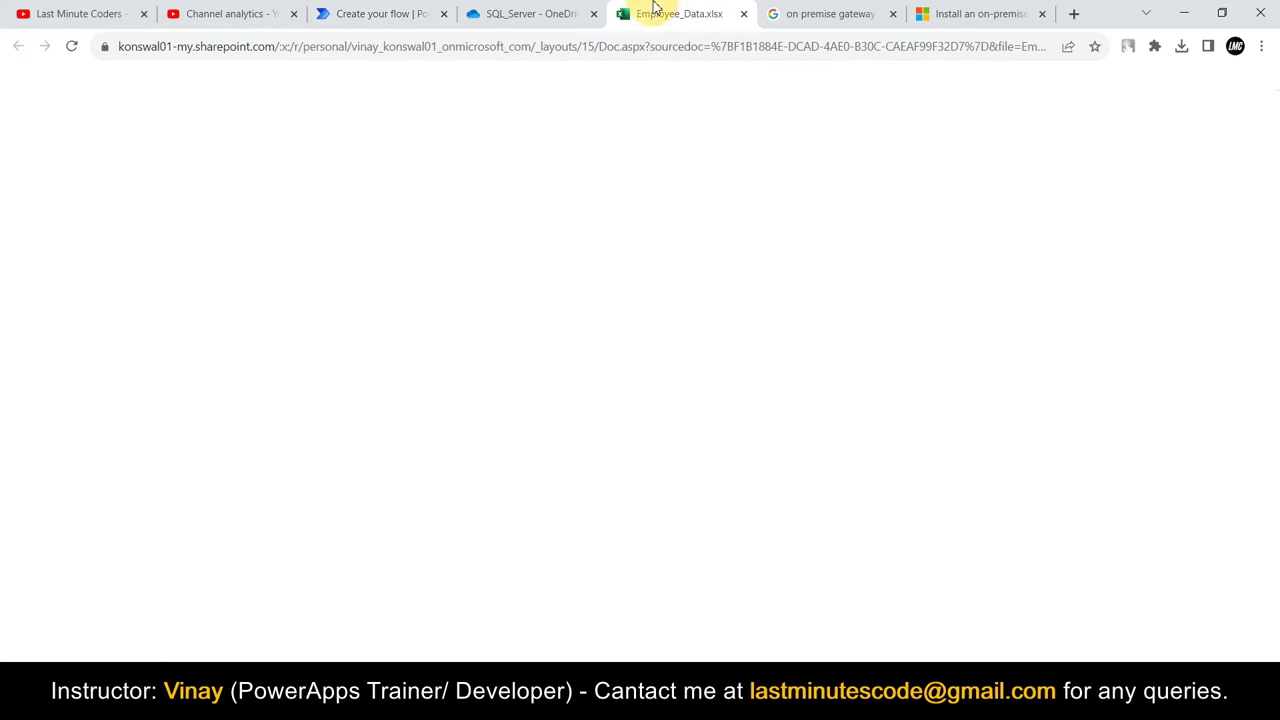
click(500, 14)
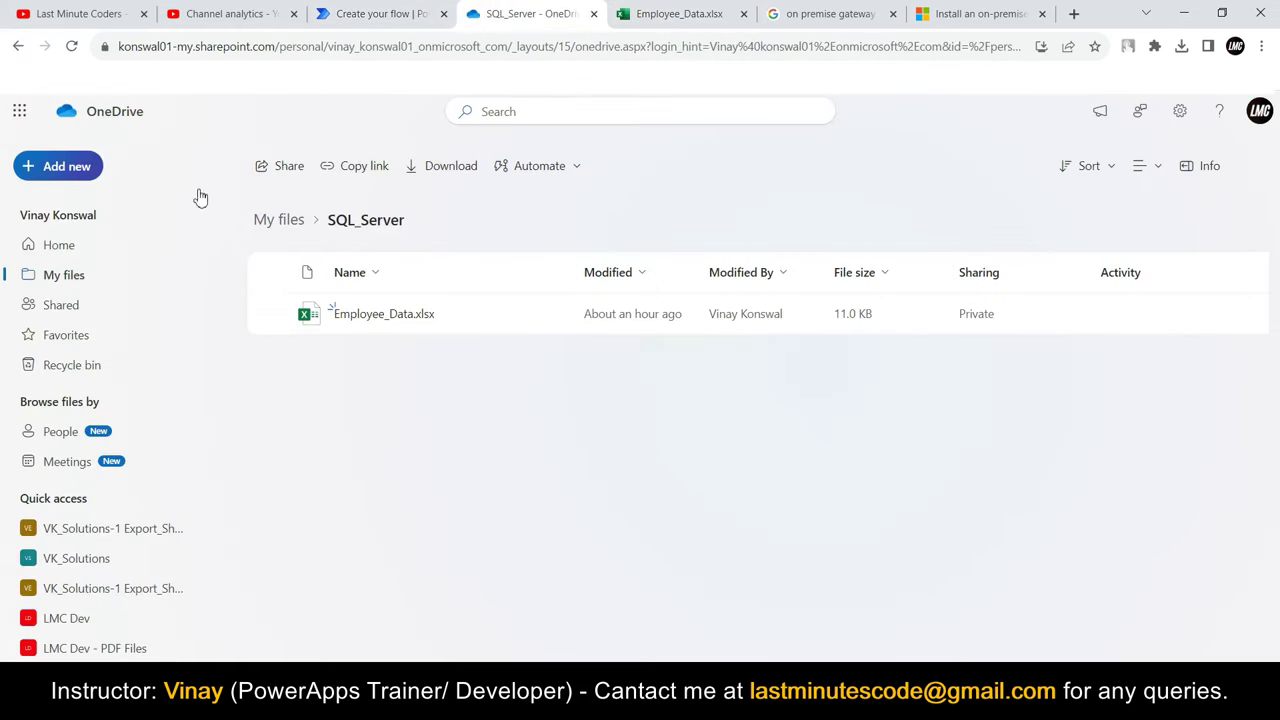
click(388, 13)
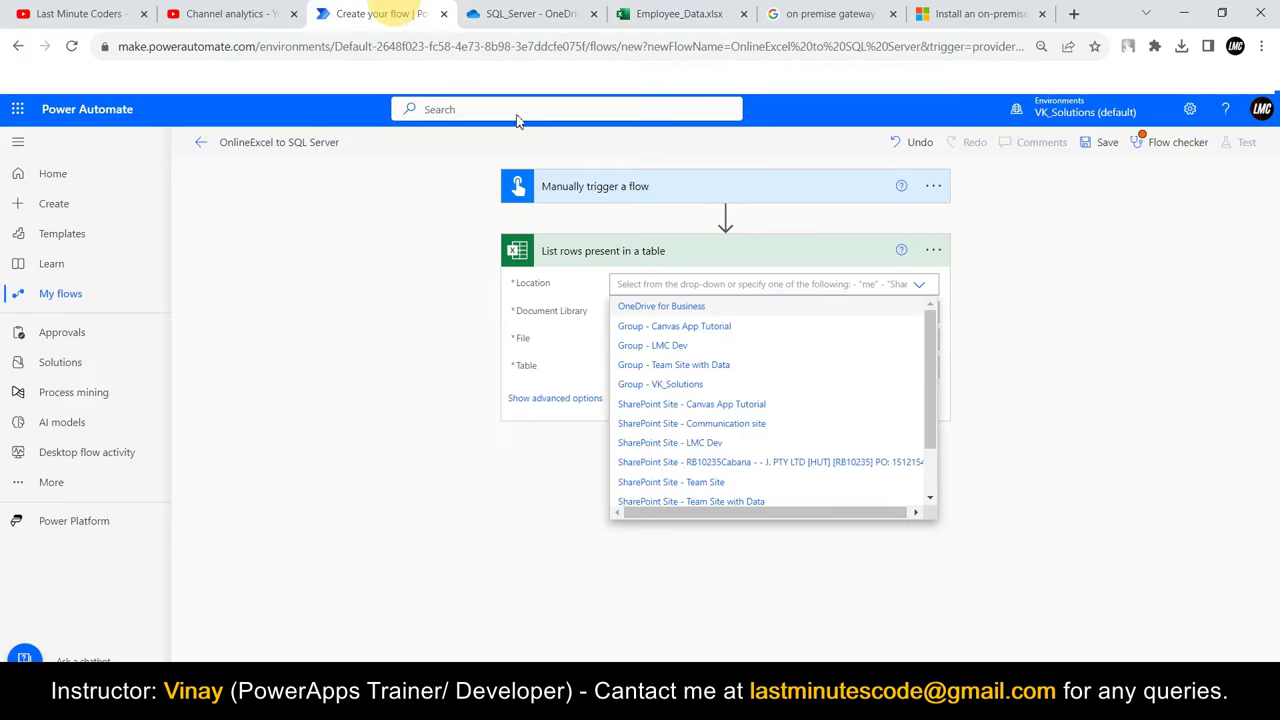
click(636, 306)
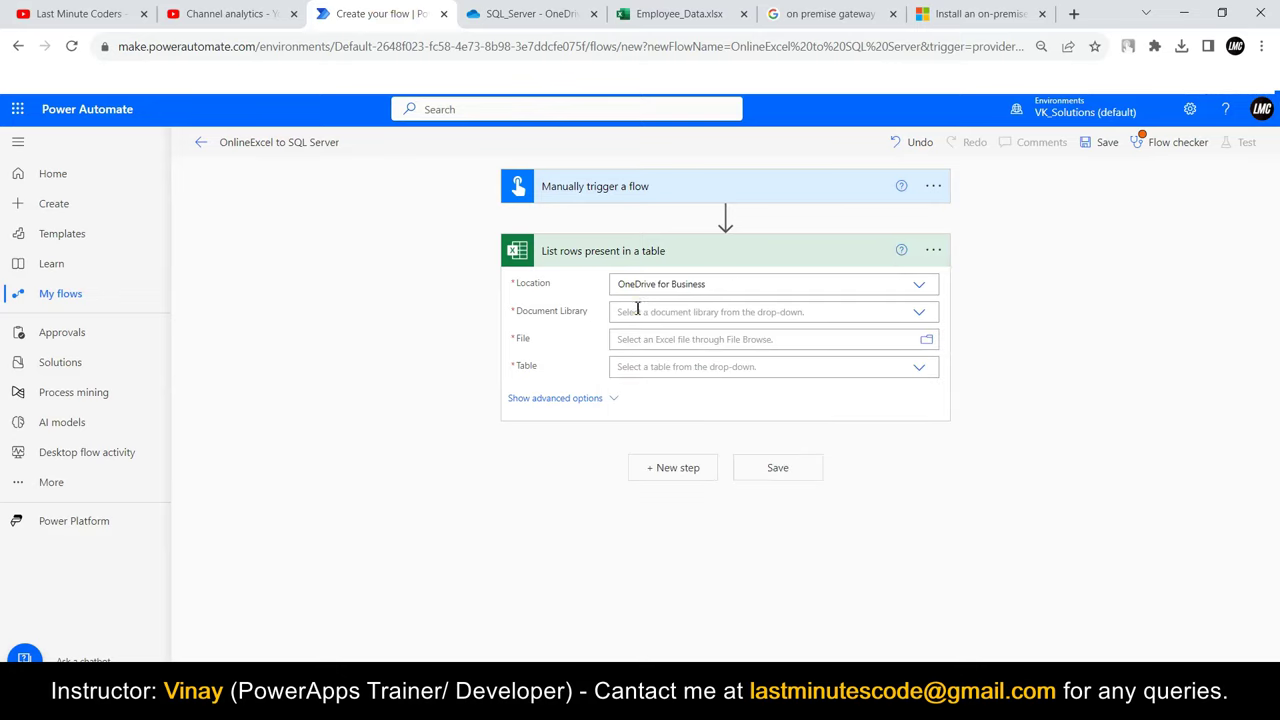
click(919, 316)
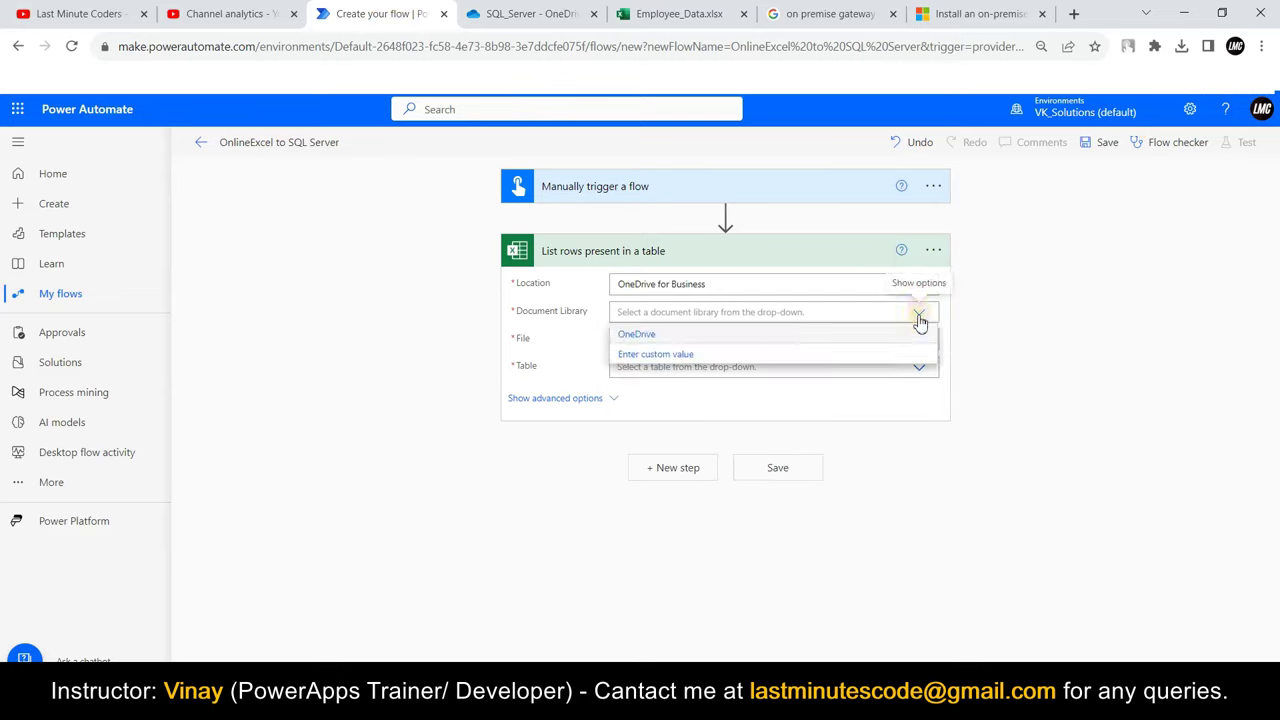
click(640, 338)
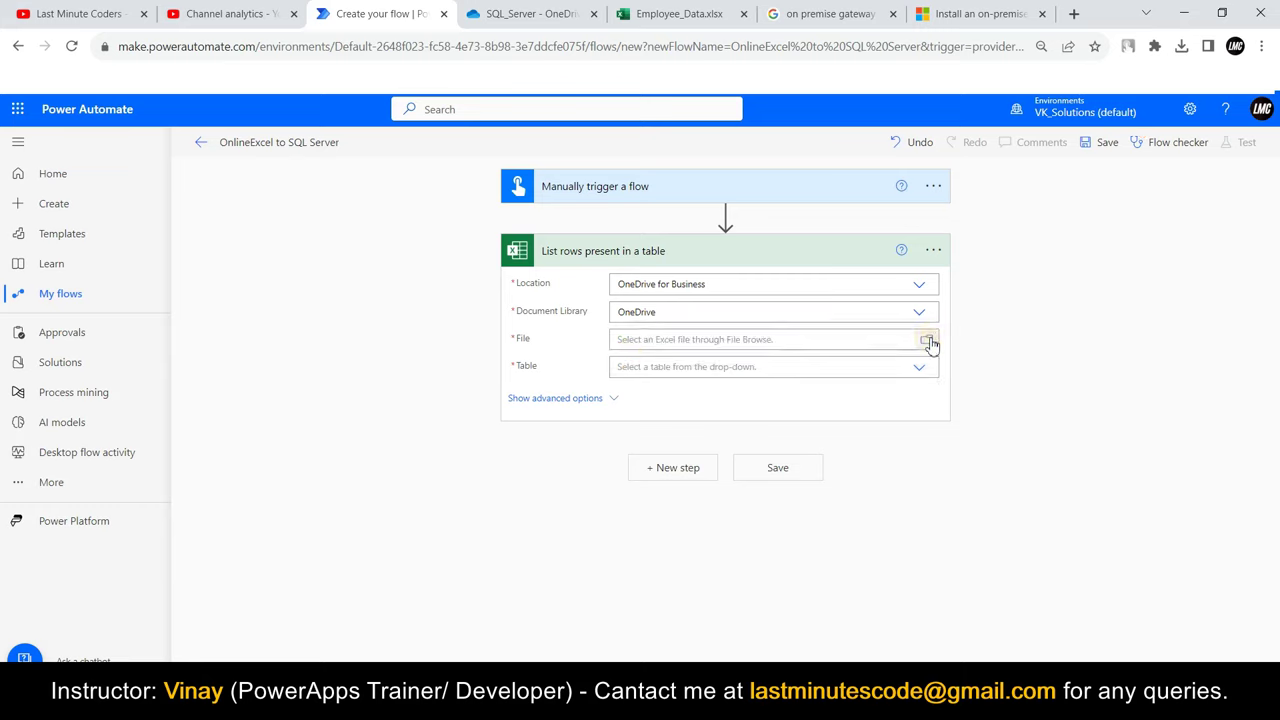
click(927, 341)
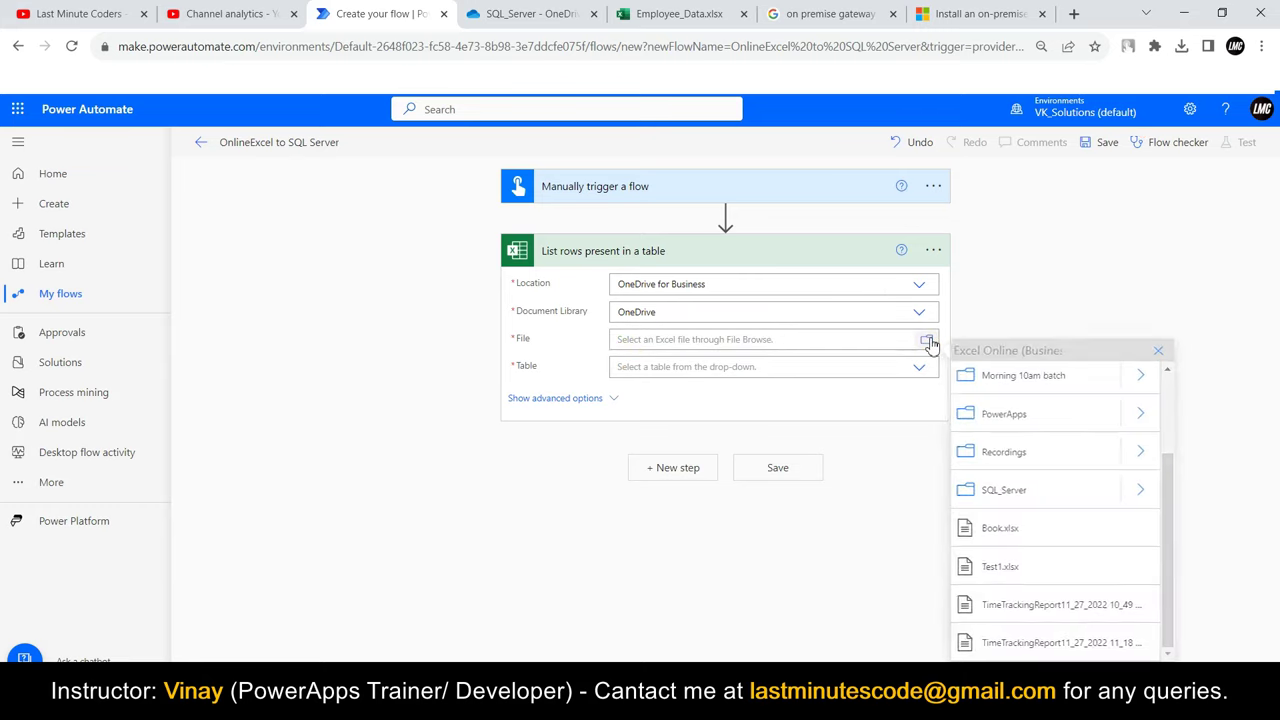
click(1147, 490)
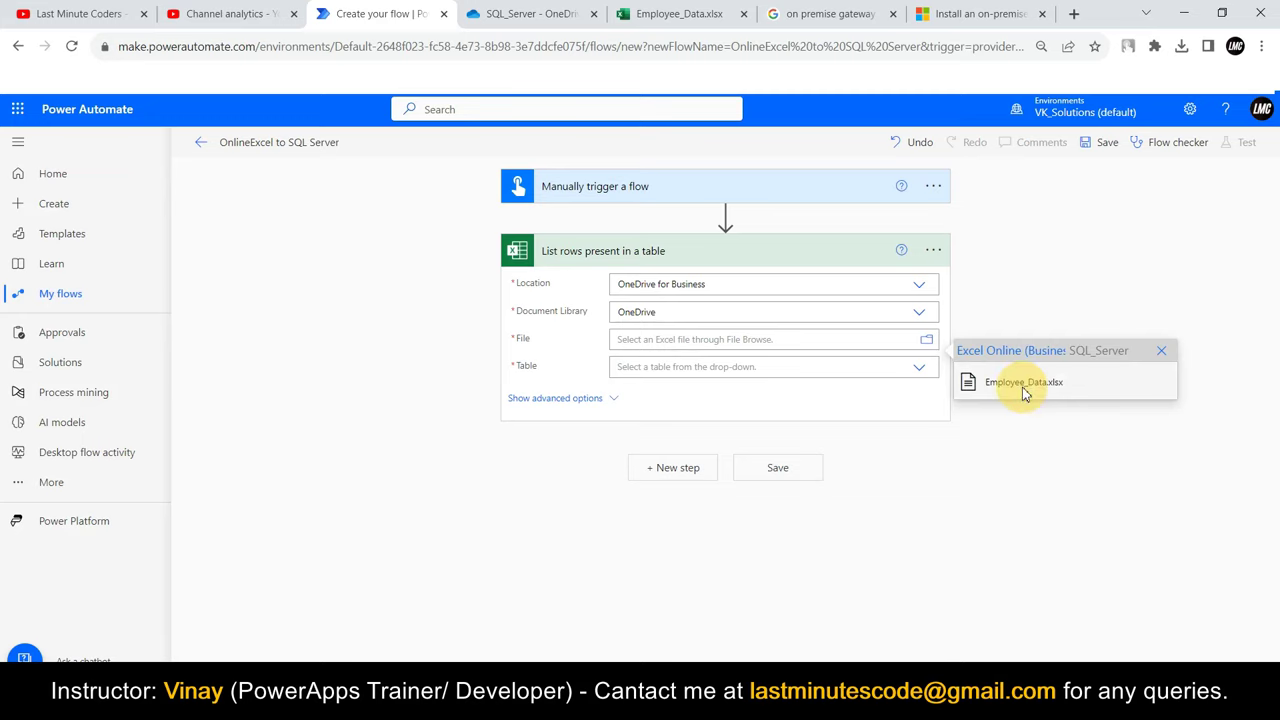
click(1024, 384)
click(908, 386)
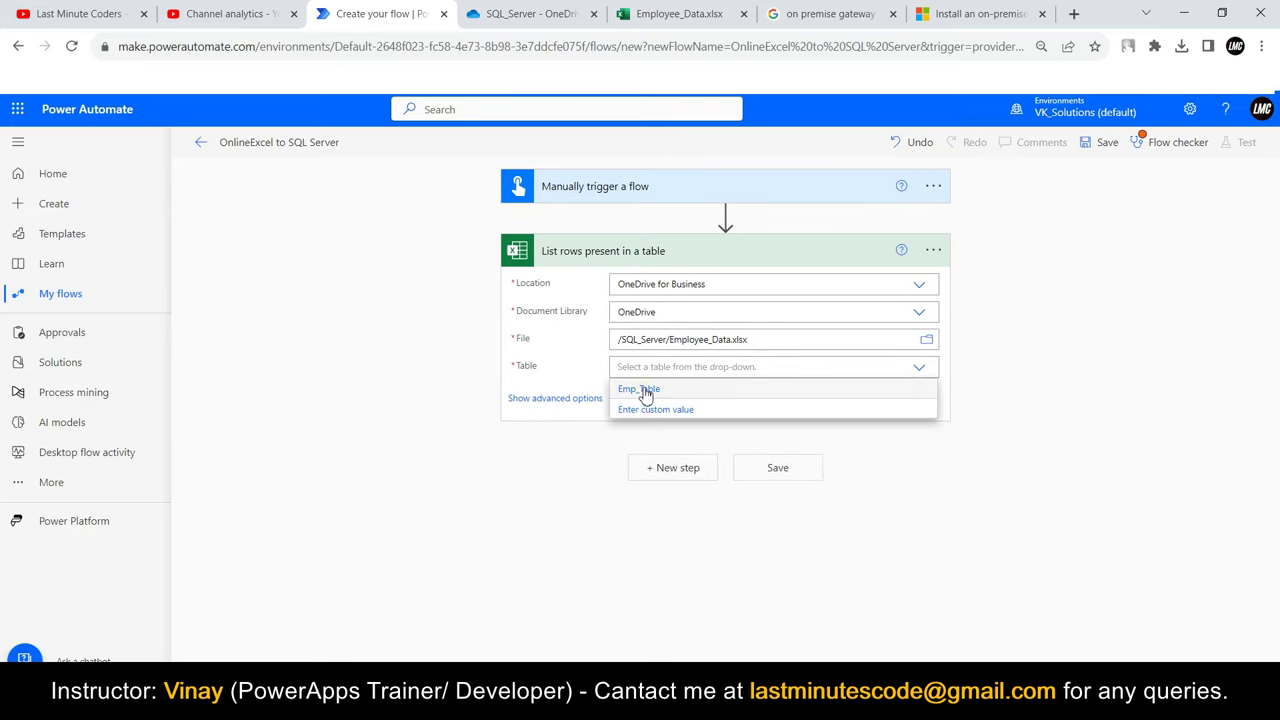
click(645, 392)
Step: Confirm the table name Emp_Table in the Employee_Data workbook and save the flow
click(665, 13)
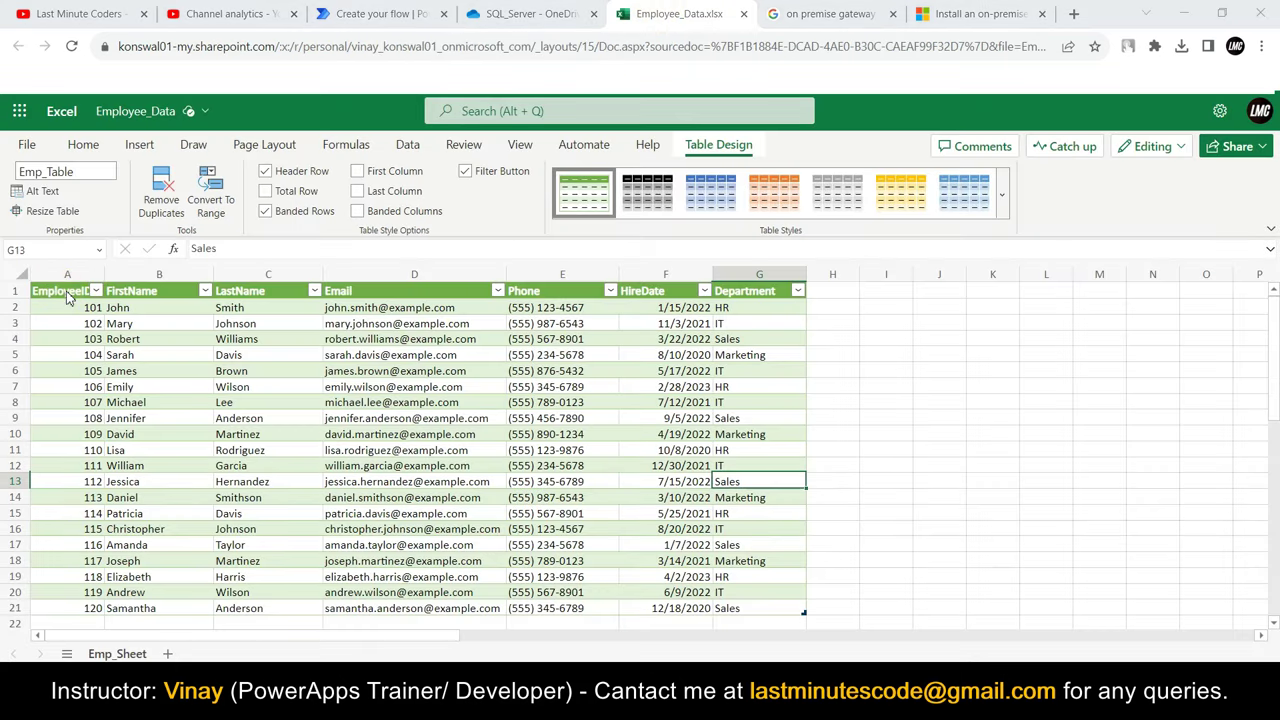
click(150, 291)
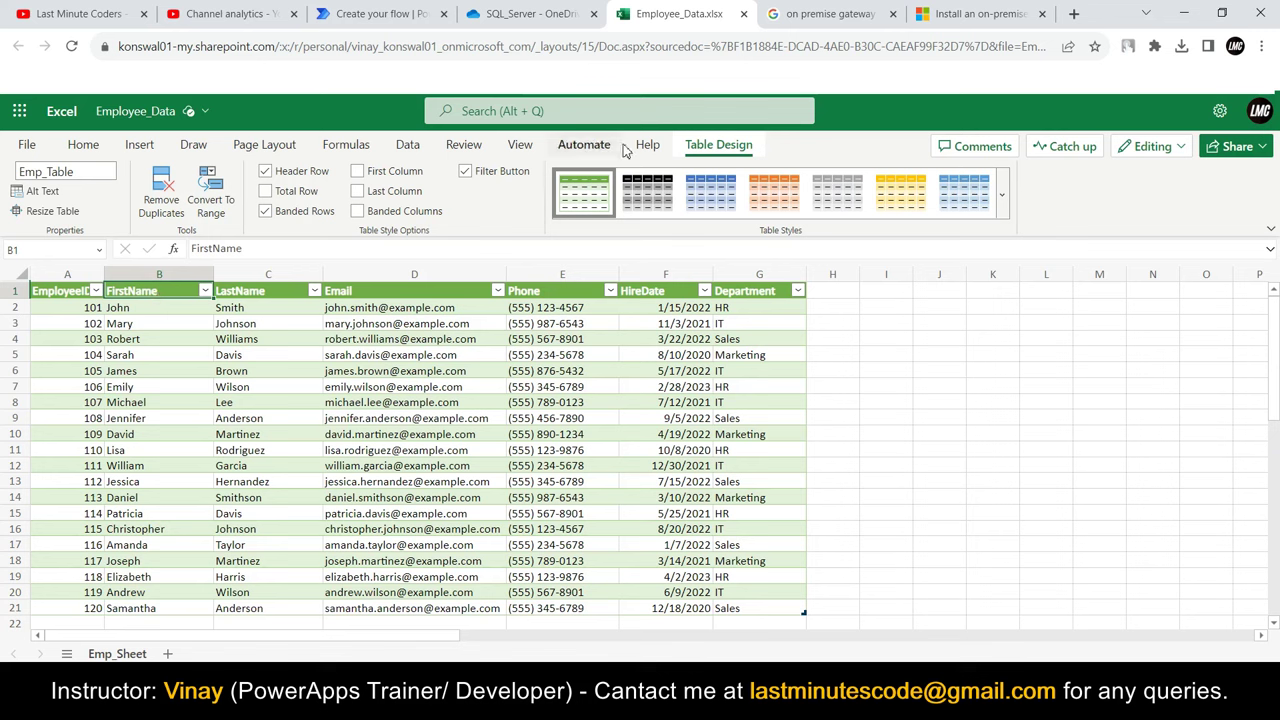
click(88, 175)
click(91, 175)
click(380, 14)
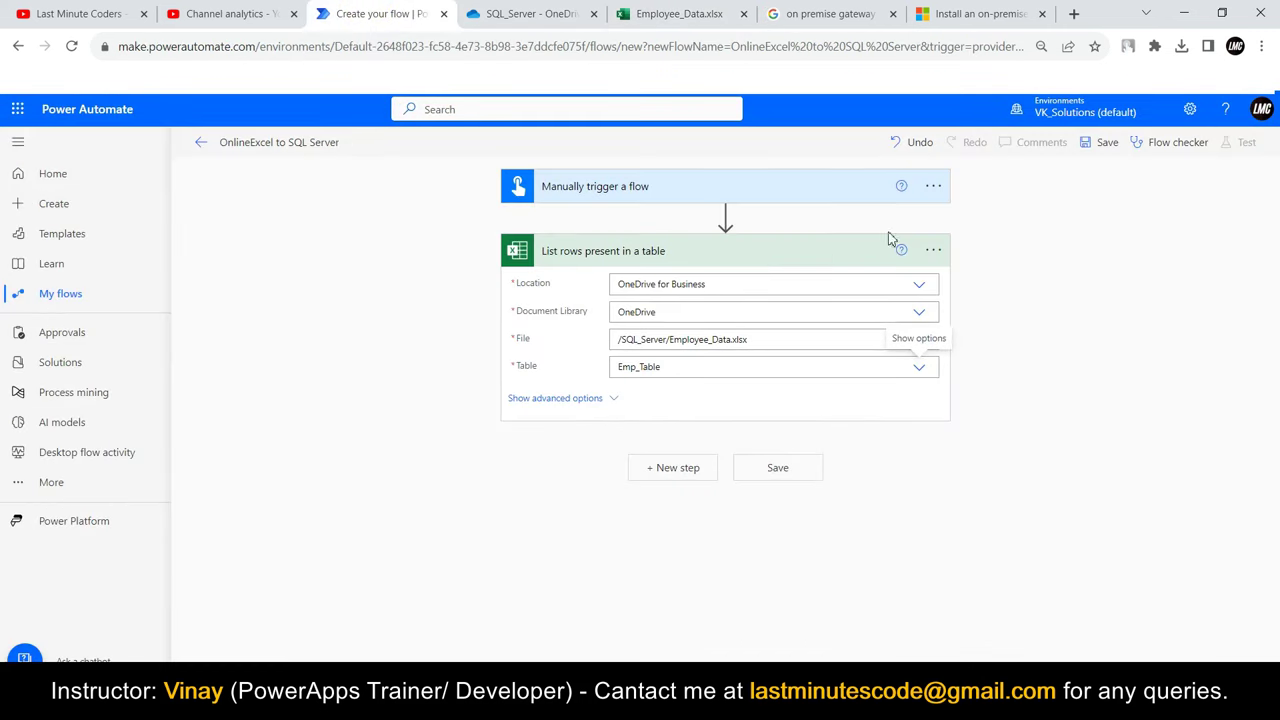
click(790, 470)
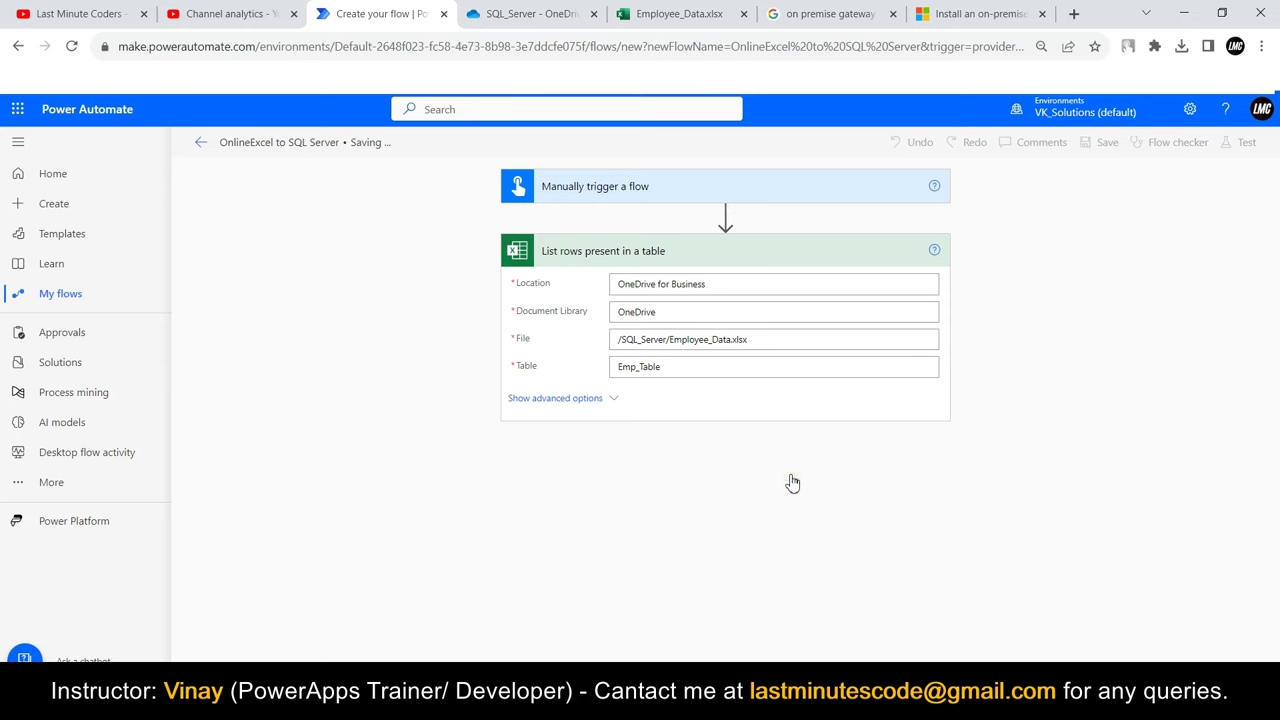
click(674, 12)
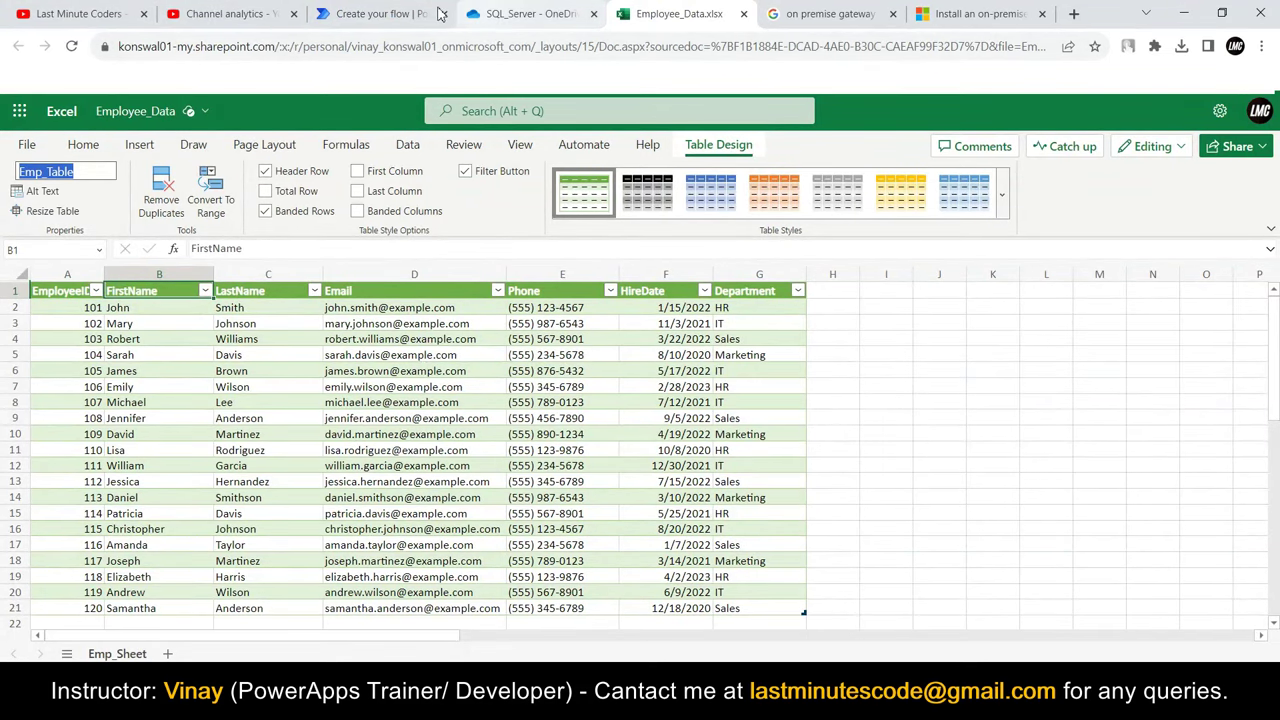
click(375, 13)
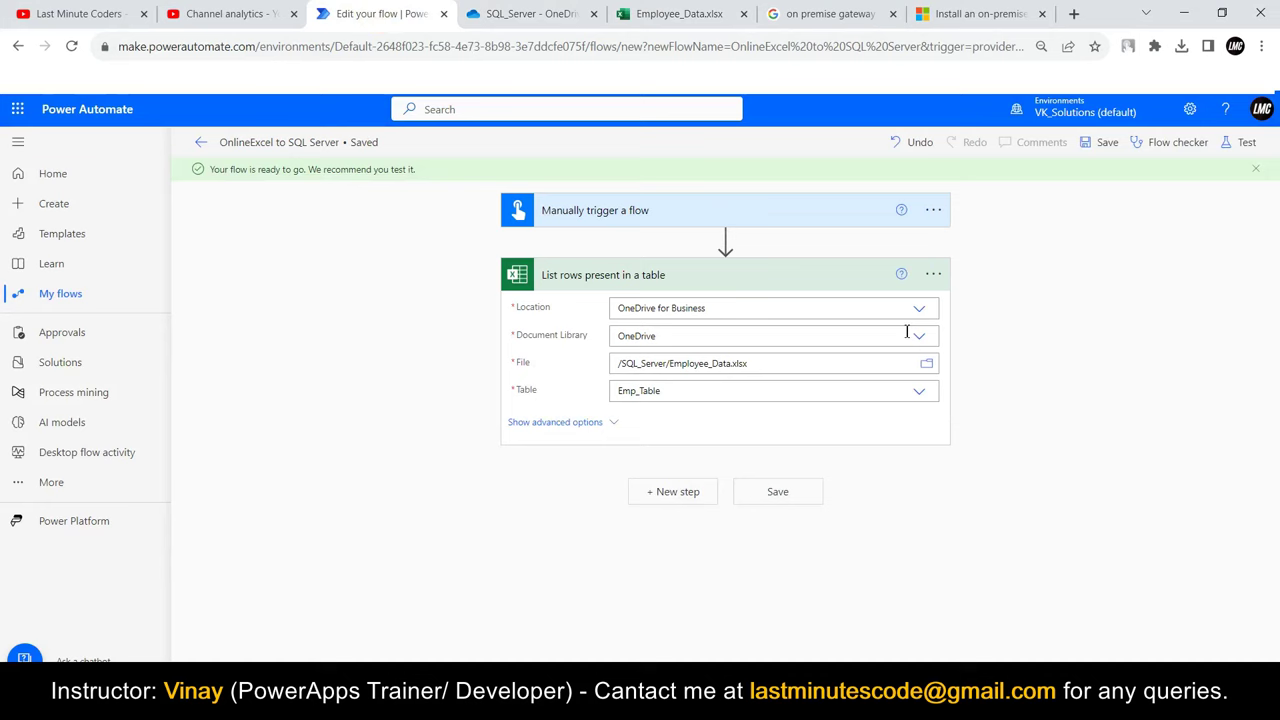
Step: Turn on Pagination for the List rows action with a threshold of 5000
click(932, 280)
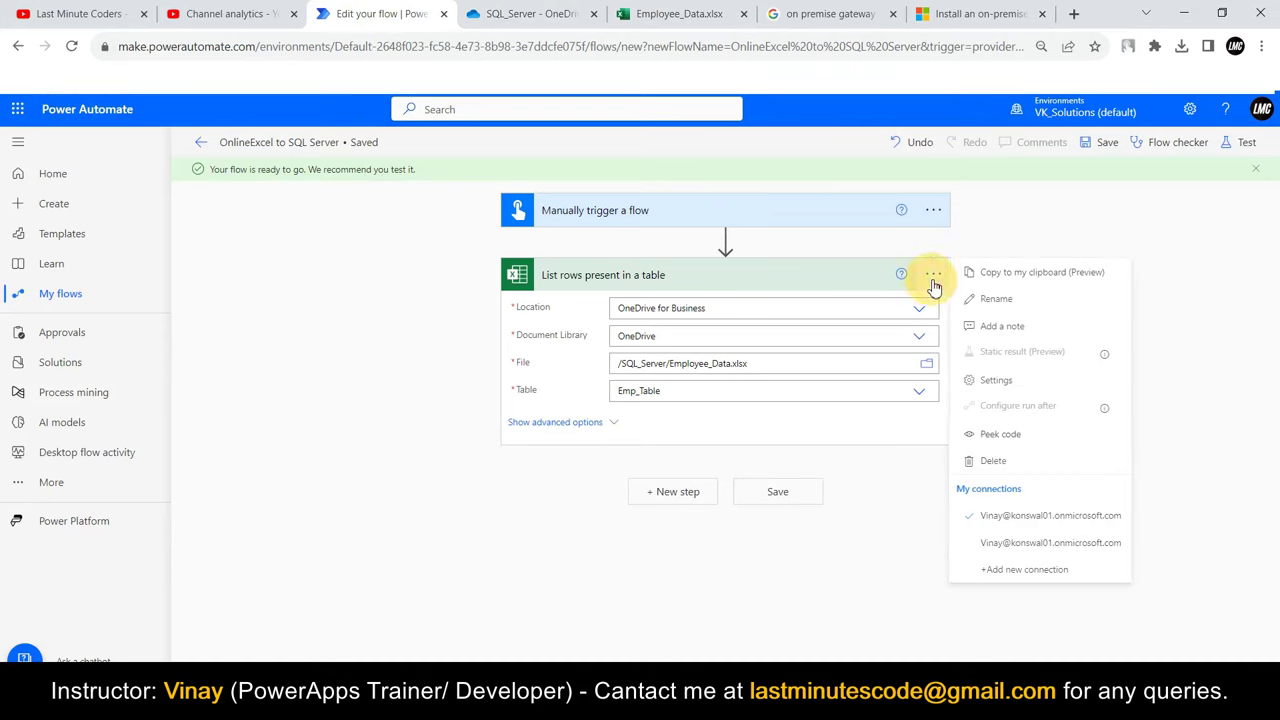
click(1012, 384)
click(520, 373)
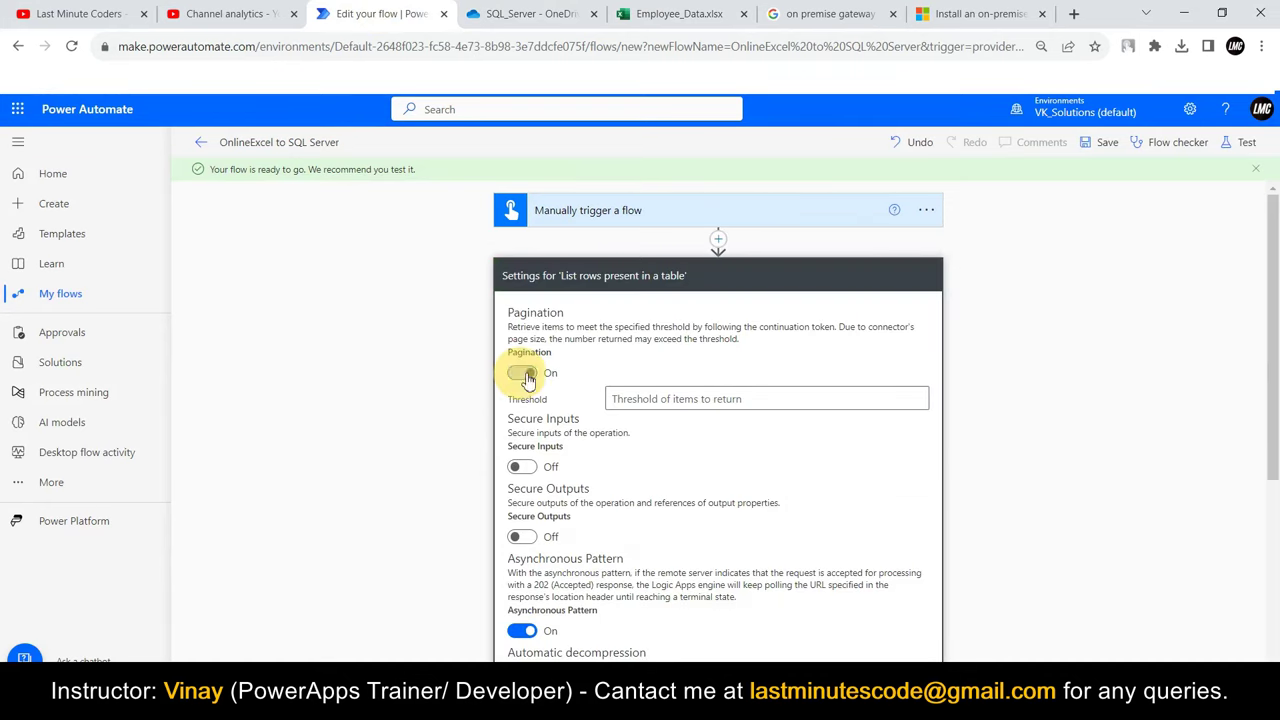
click(650, 397)
text(5)
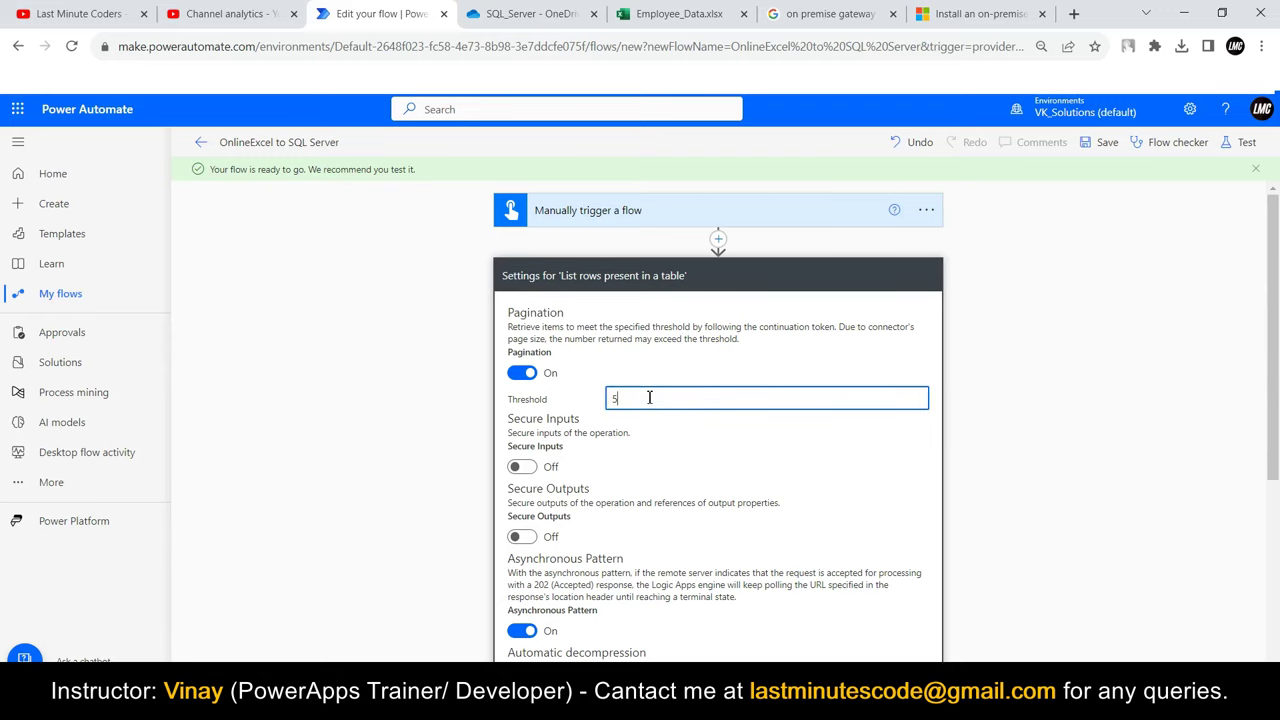
text(000)
scroll(724, 420, down, 3)
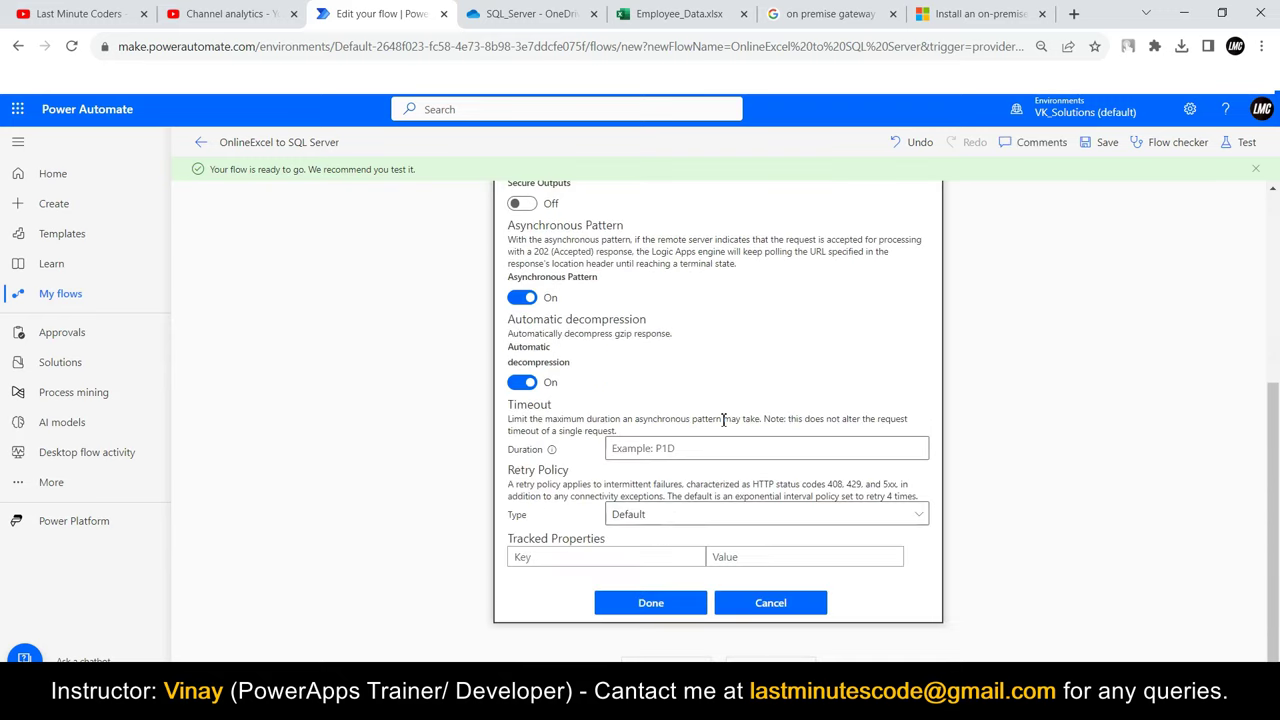
click(689, 603)
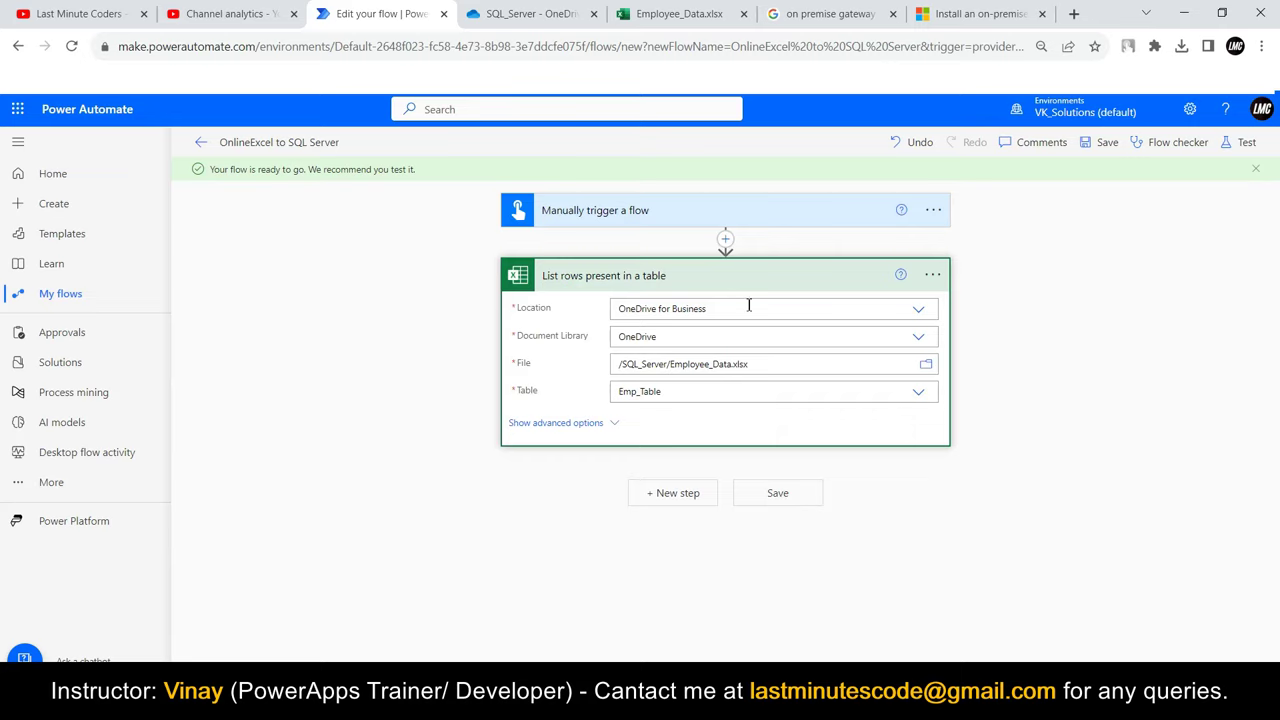
Step: Recheck the List rows pagination settings, then collapse the action card
click(932, 274)
click(1005, 410)
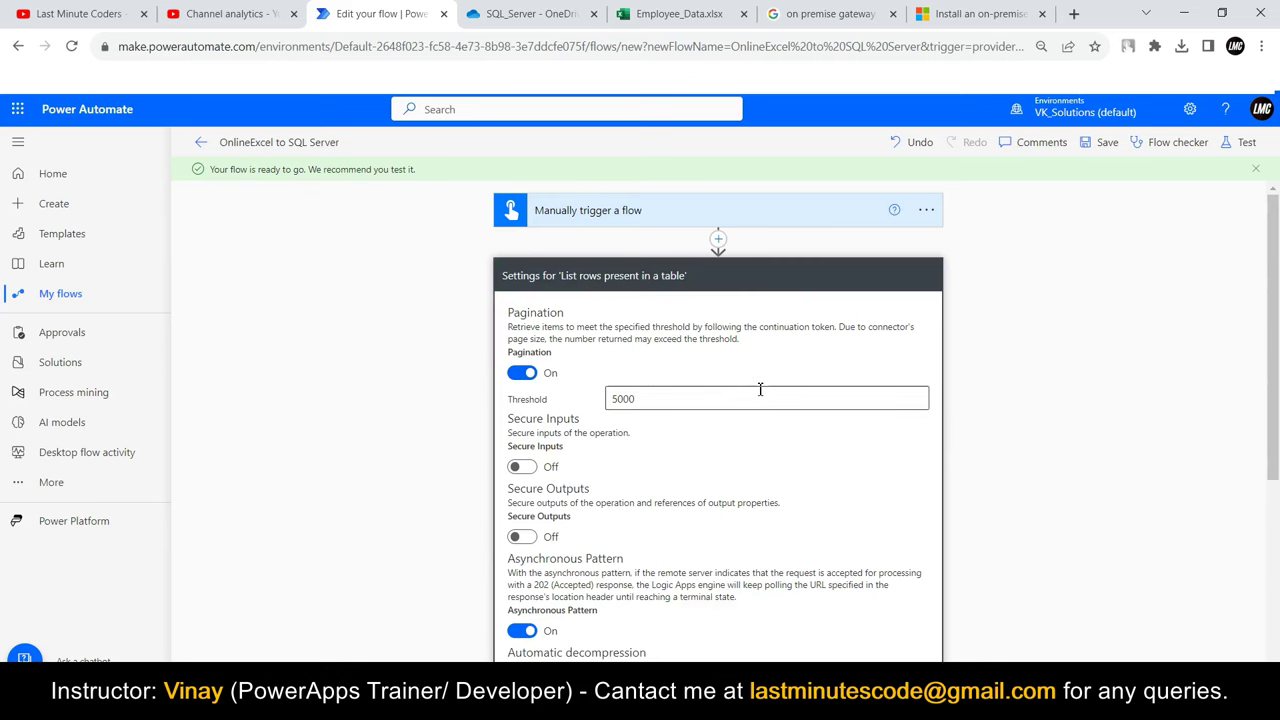
scroll(762, 410, down, 3)
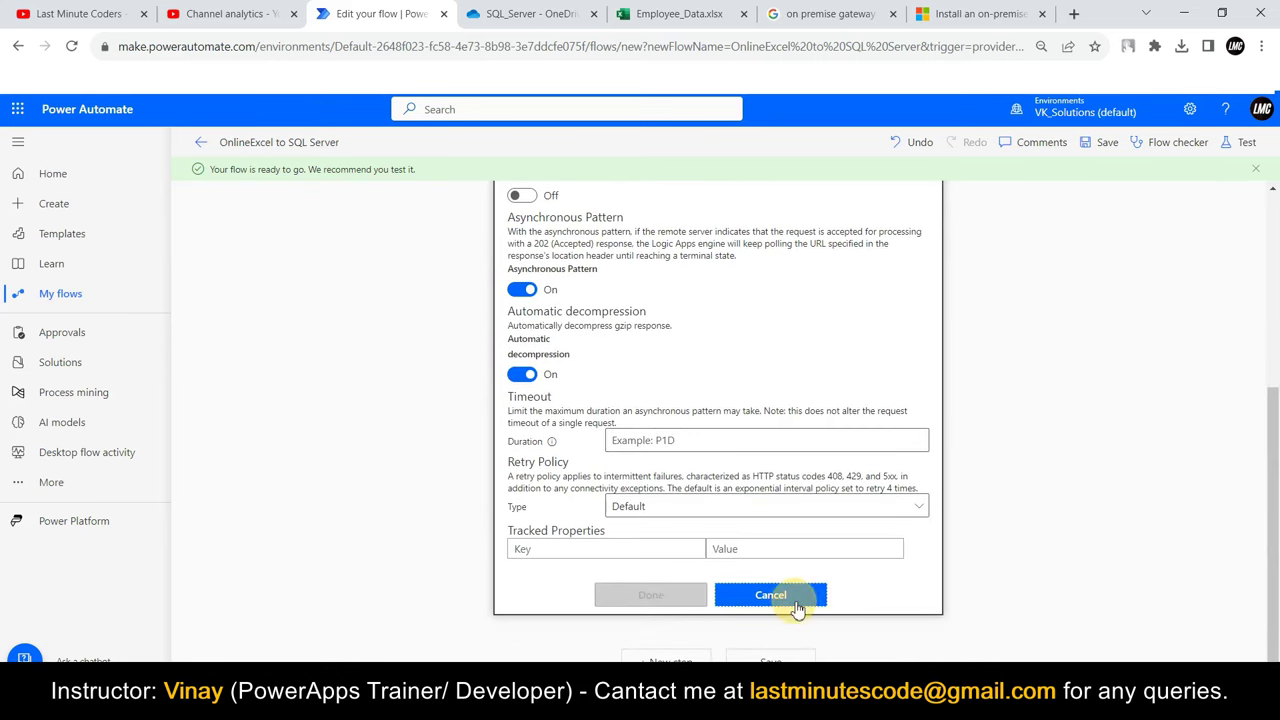
click(797, 600)
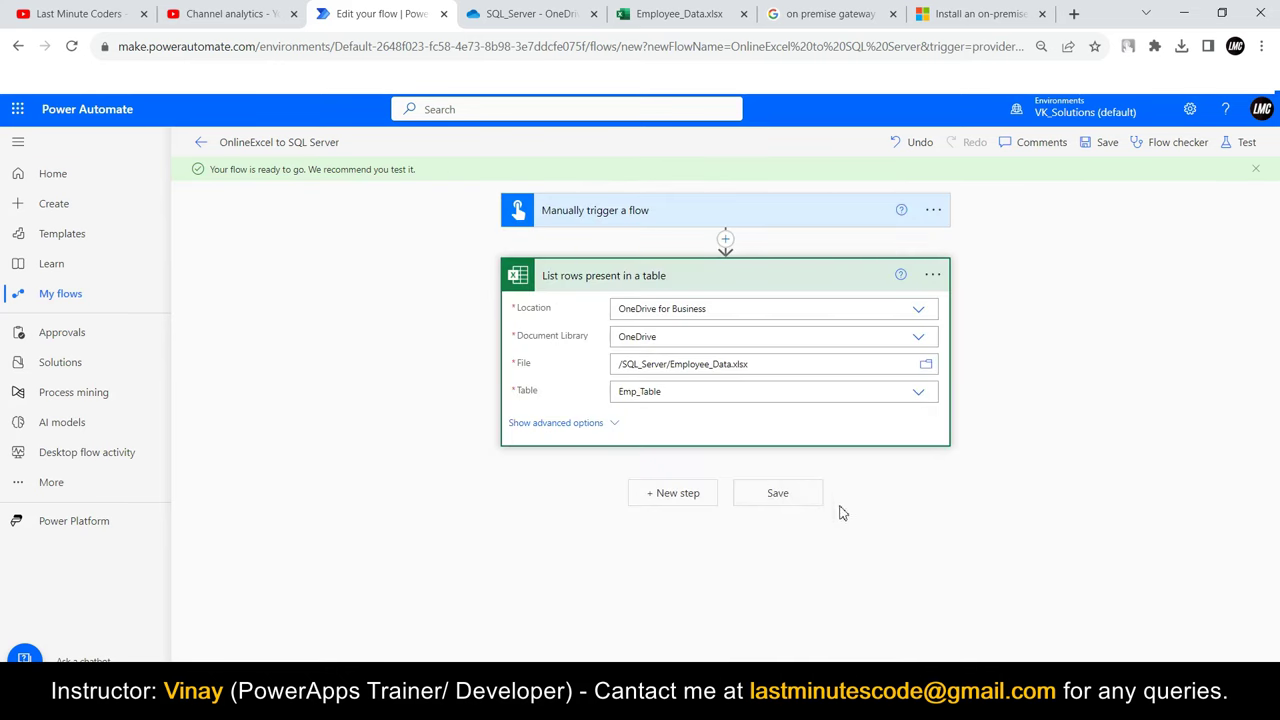
click(640, 283)
Step: Add a new step after the Excel action and choose the SQL Server connector via a 'SQL' search
click(660, 340)
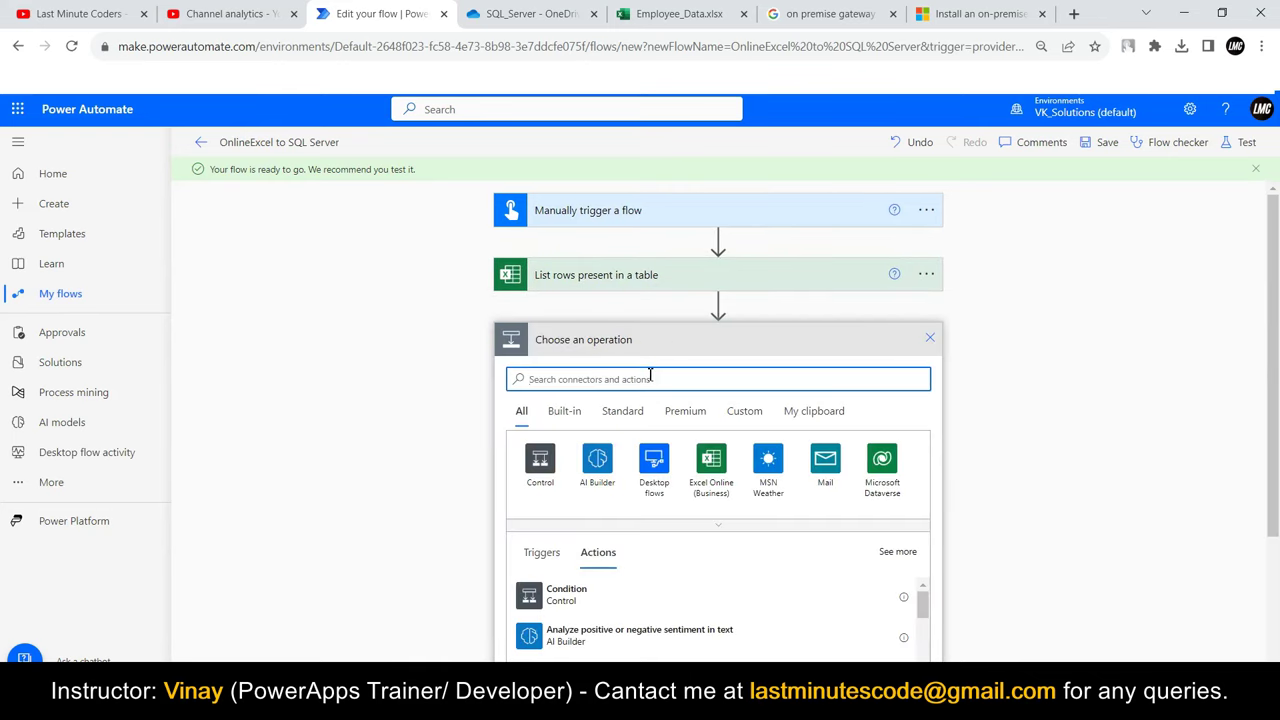
text(SQL)
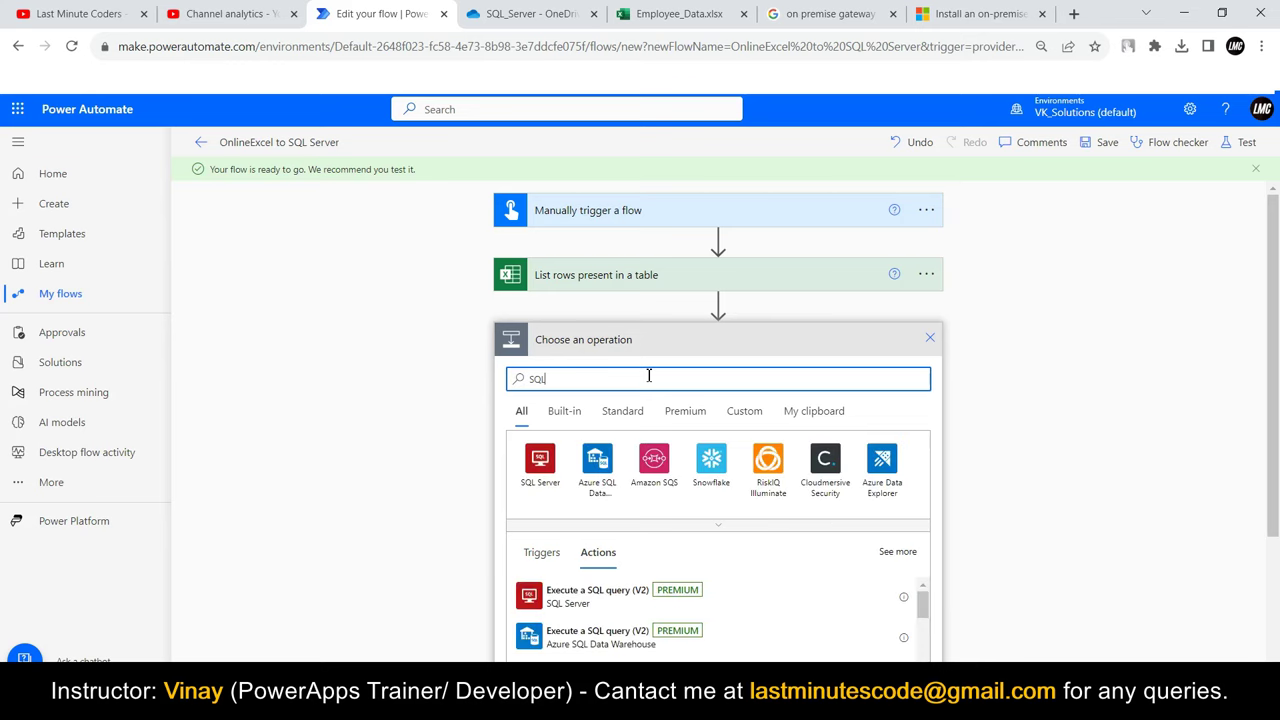
click(538, 466)
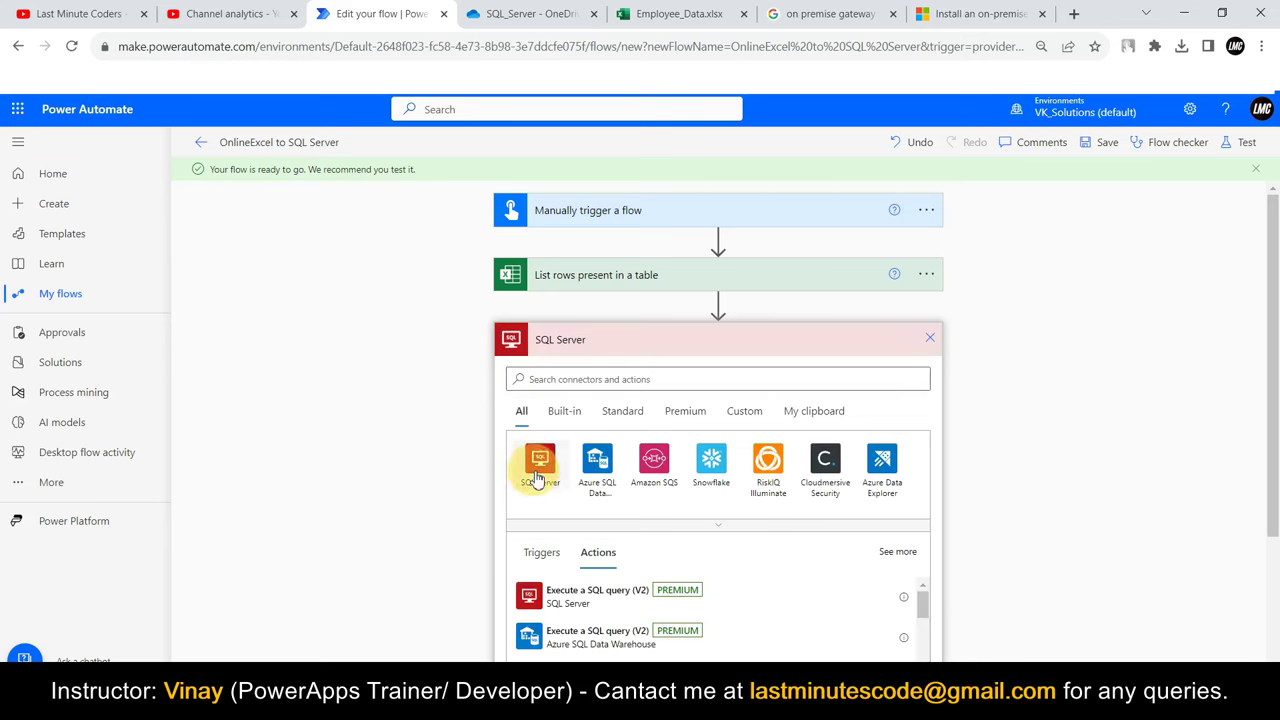
scroll(587, 380, down, 2)
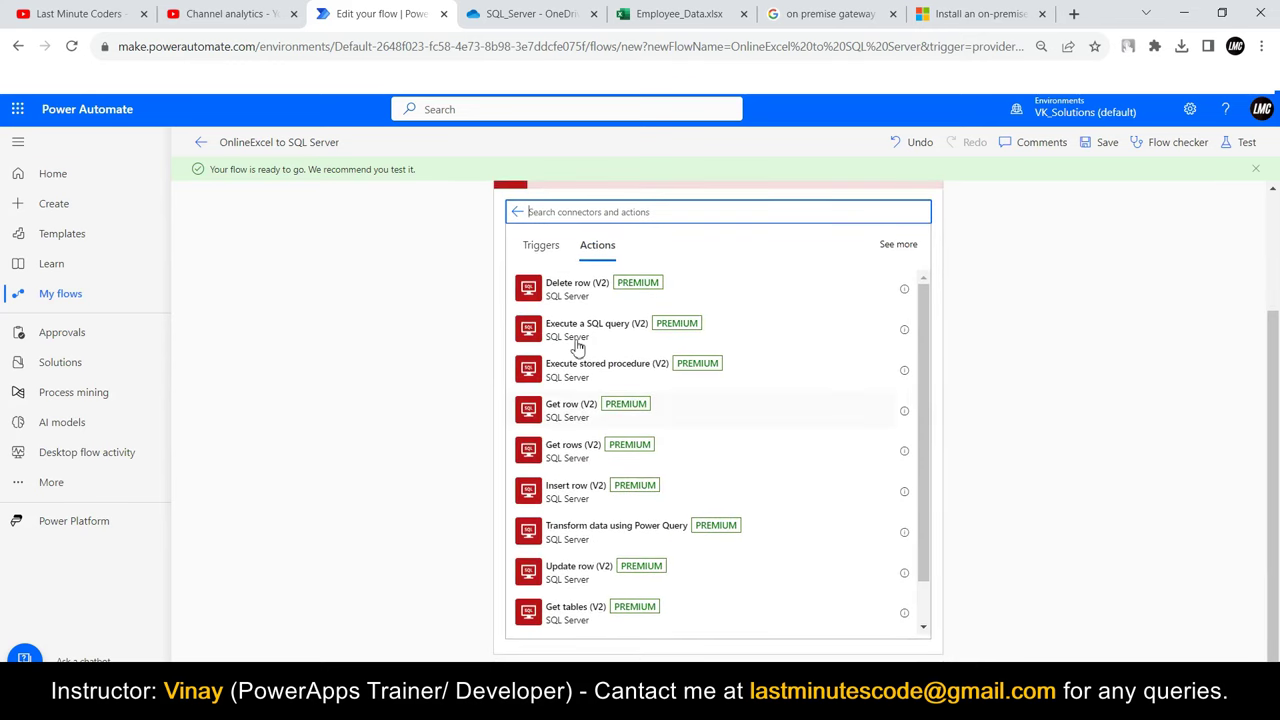
Step: Add the SQL Server Insert row (V2) action and begin a new connection for it
click(567, 496)
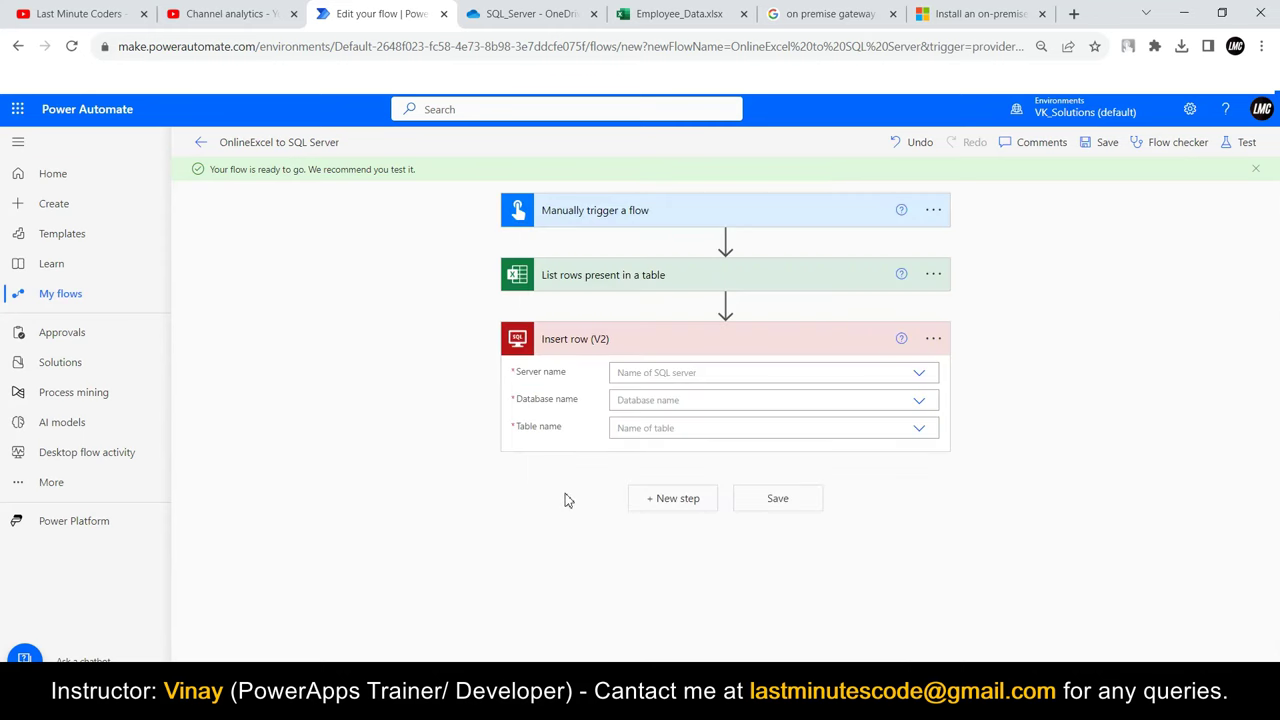
click(944, 340)
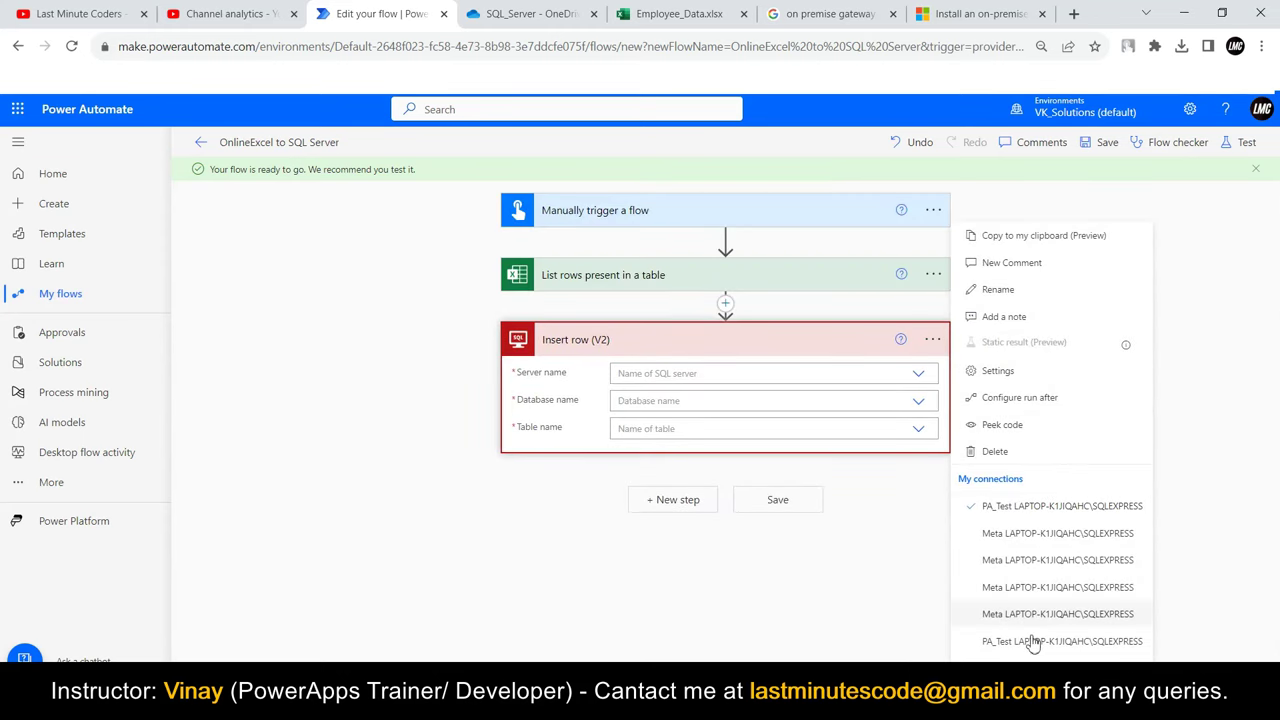
click(948, 585)
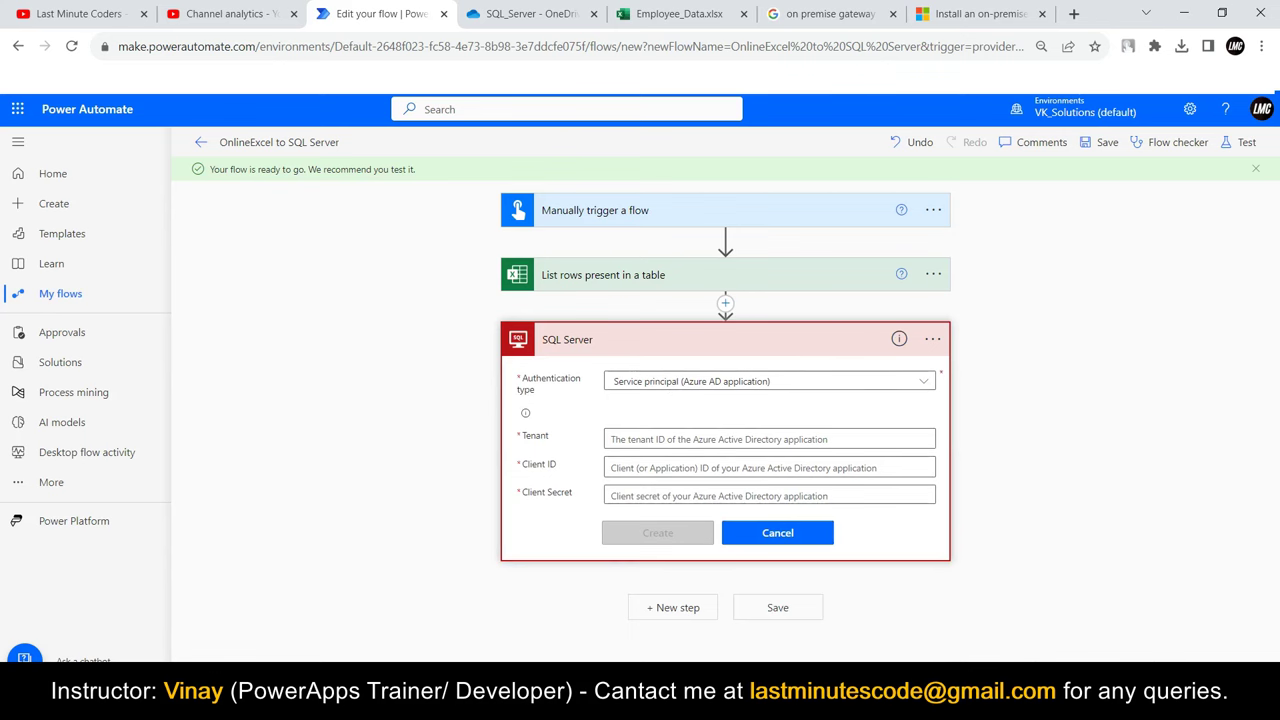
Step: Look up the server name in SSMS connection details and set authentication to Windows Authentication
key(alt+Tab)
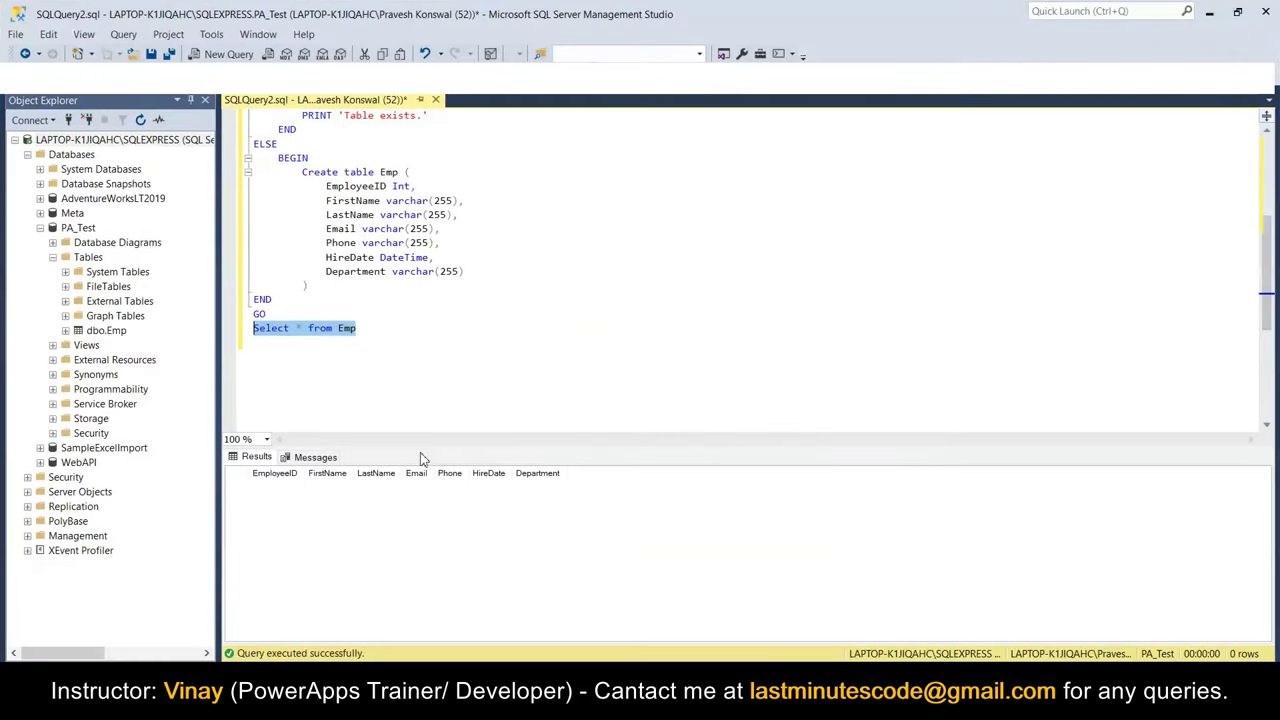
right_click(137, 141)
click(170, 148)
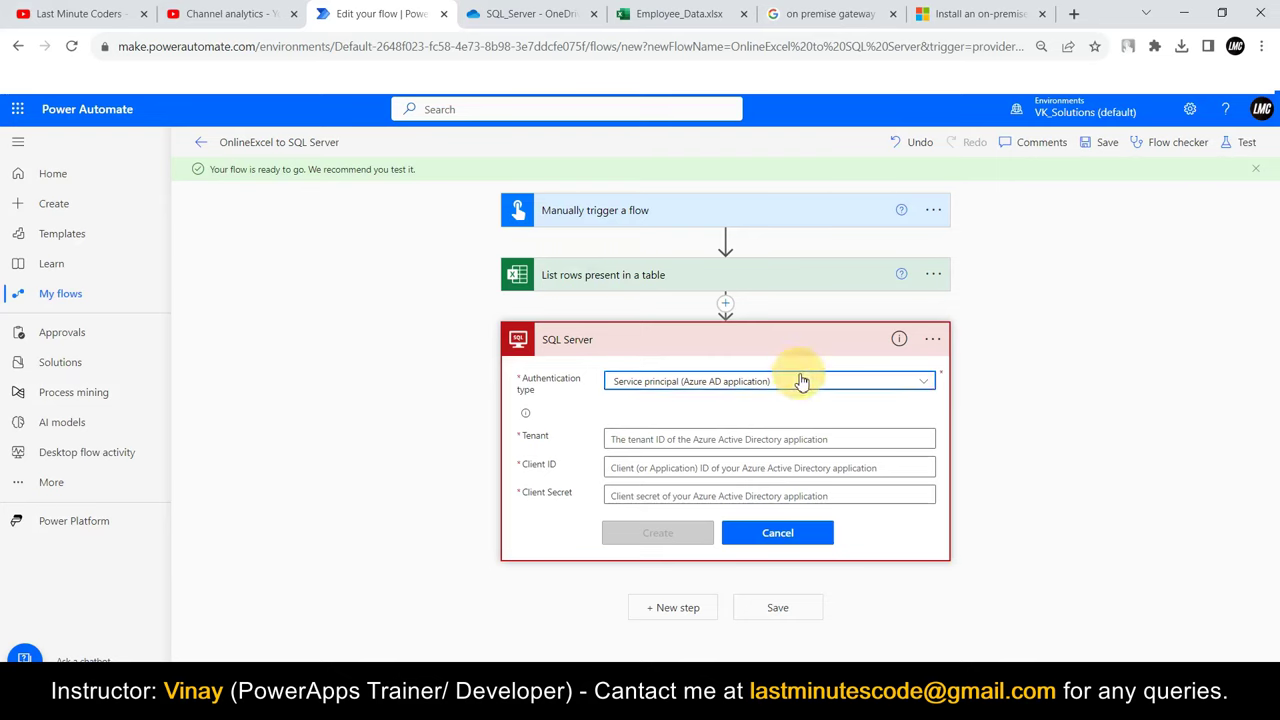
click(800, 381)
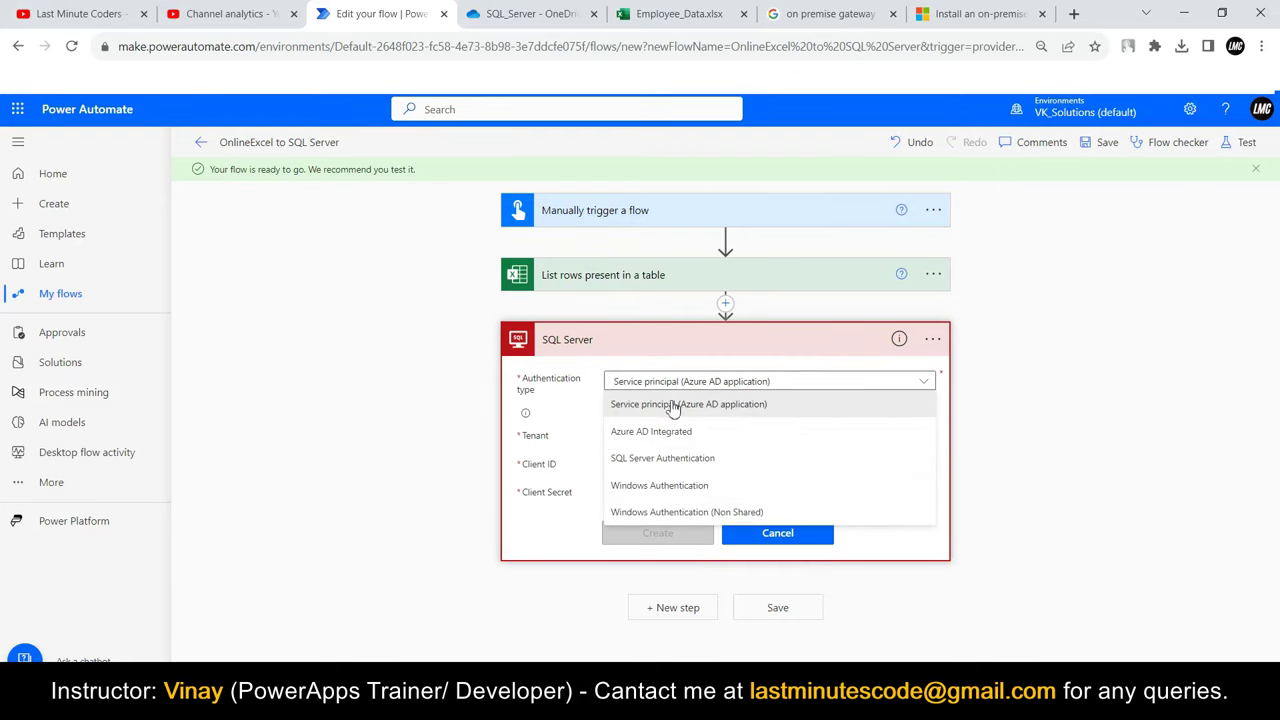
click(653, 490)
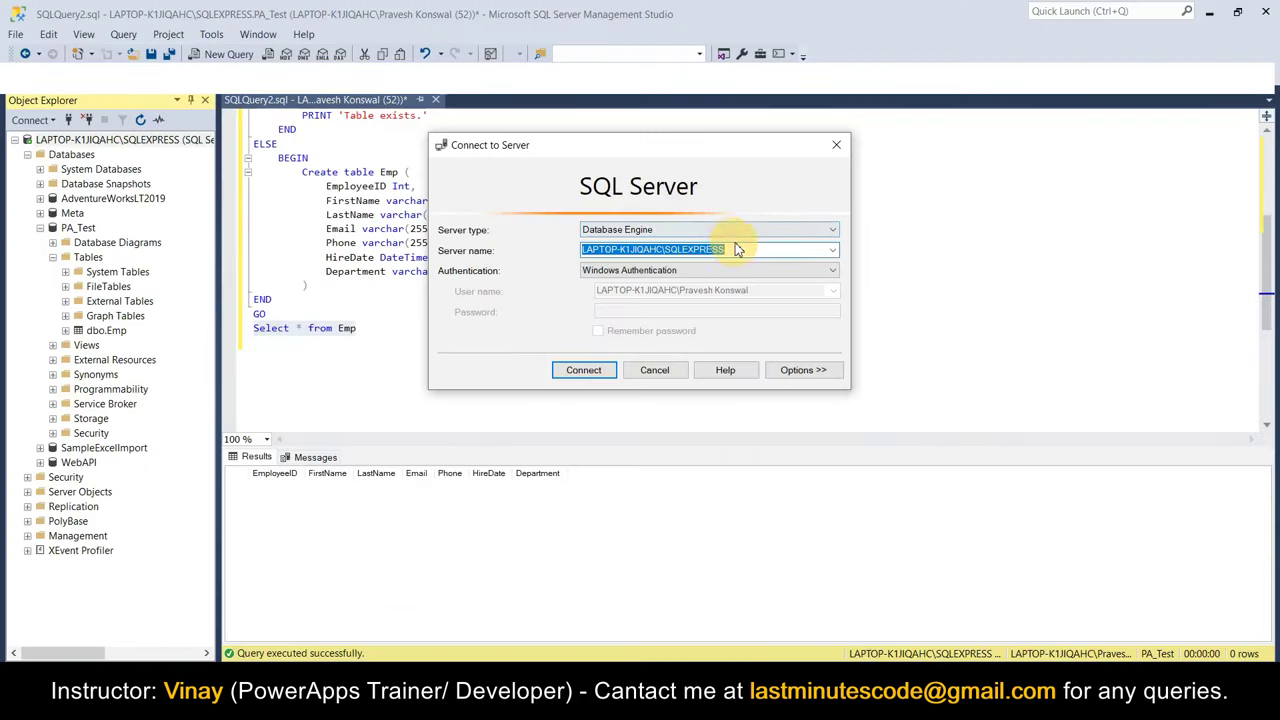
Step: Copy the local SQLEXPRESS server name from SSMS into the connection's SQL server name field
click(735, 249)
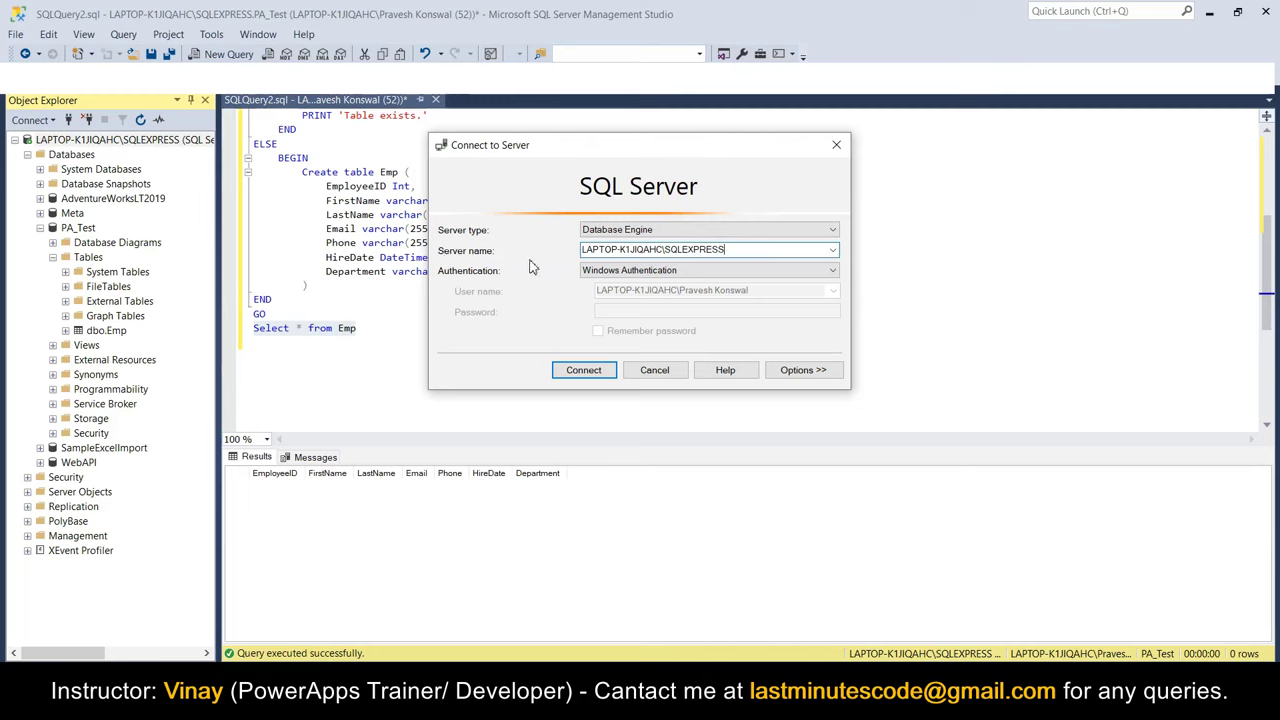
double_click(747, 253)
key(ctrl+c)
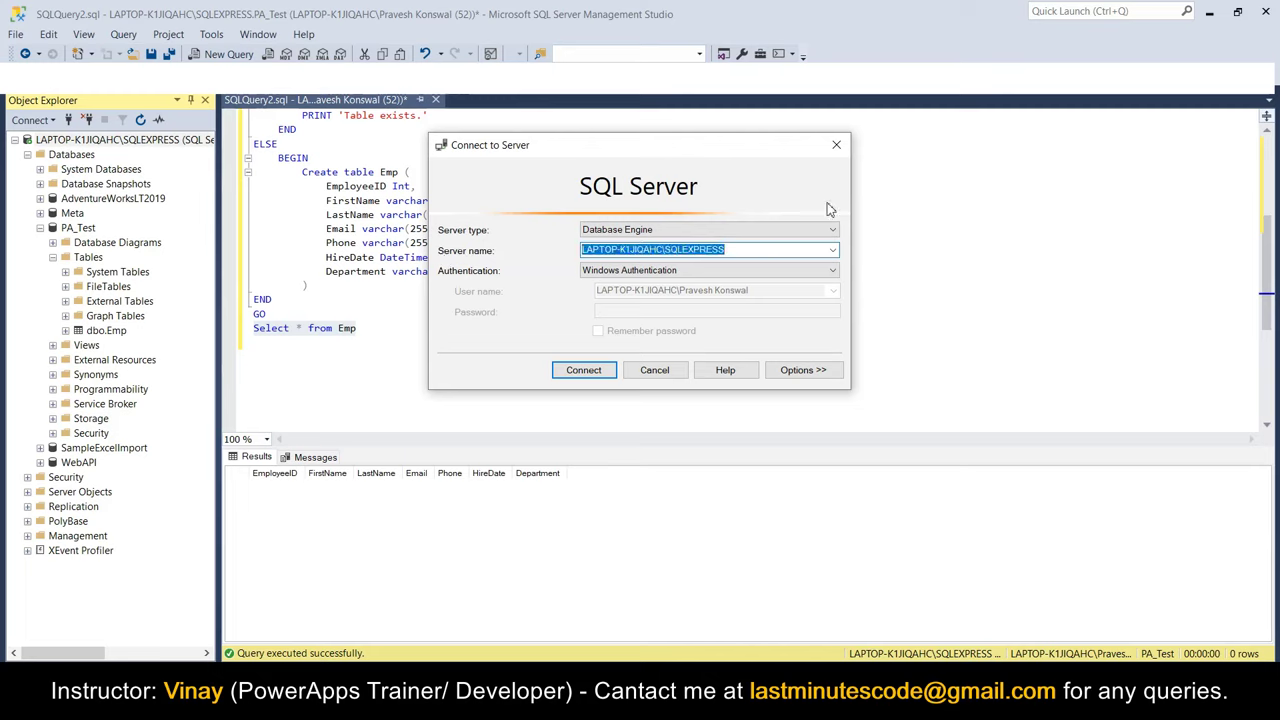
click(836, 145)
key(alt+Tab)
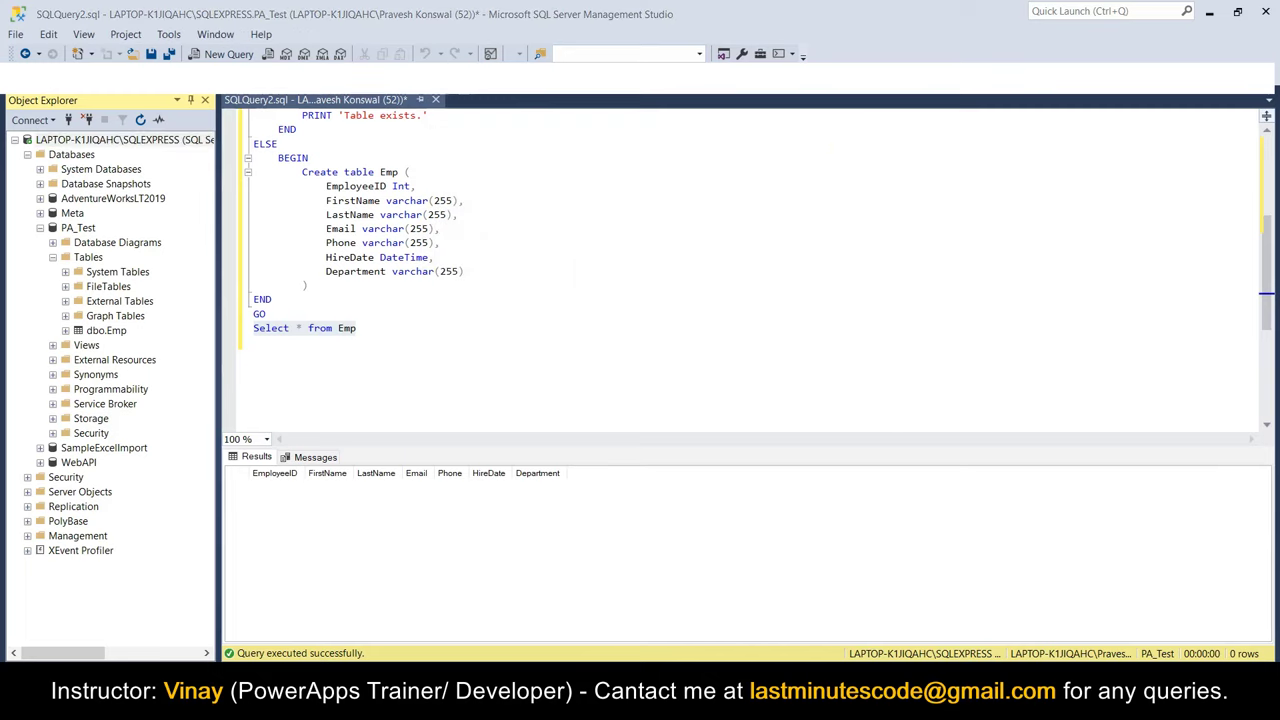
key(alt+Tab)
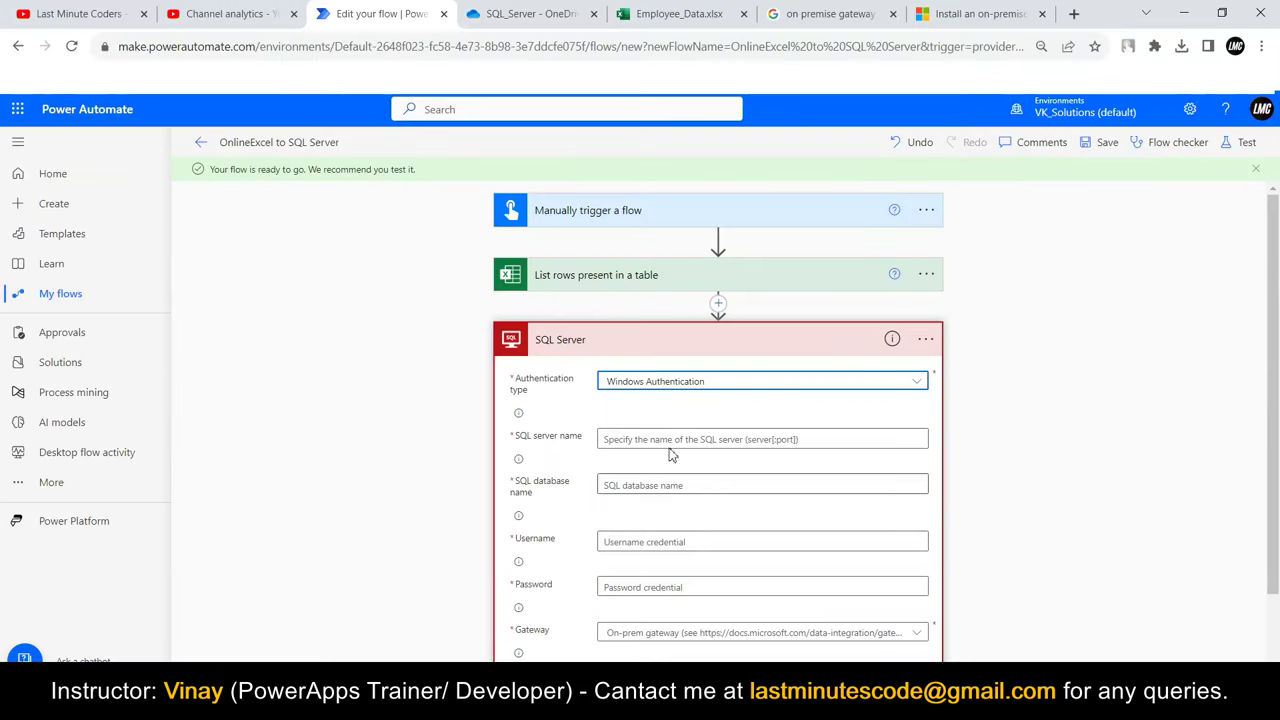
click(666, 443)
key(ctrl+v)
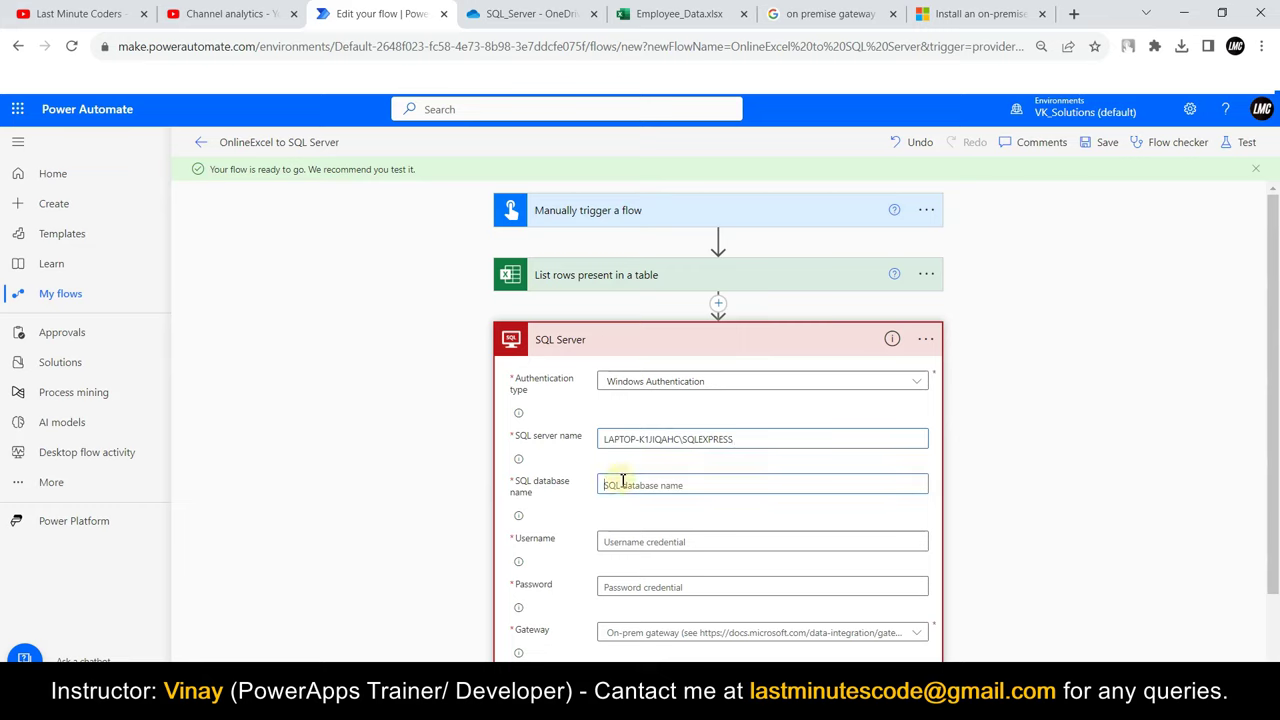
text(PA_Test)
Step: Copy the database name PA_Test from the SSMS script for the SQL database name field
key(alt+Tab)
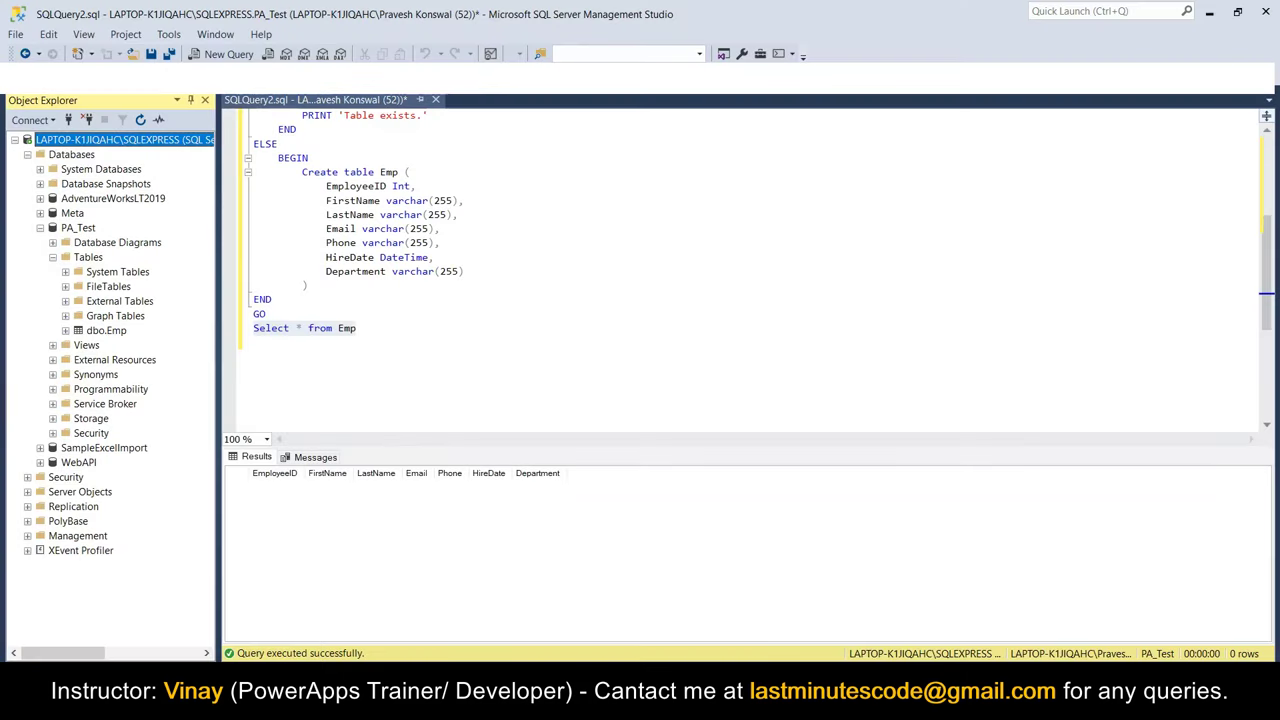
click(82, 229)
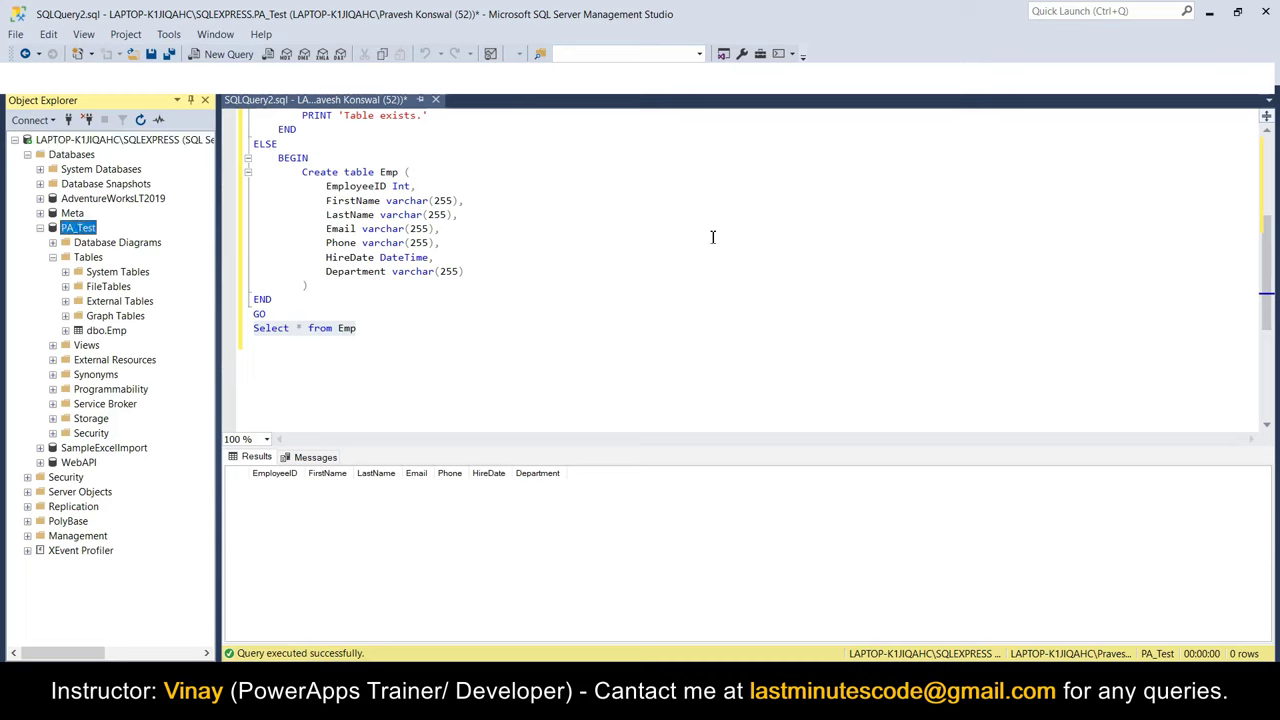
scroll(700, 270, up, 5)
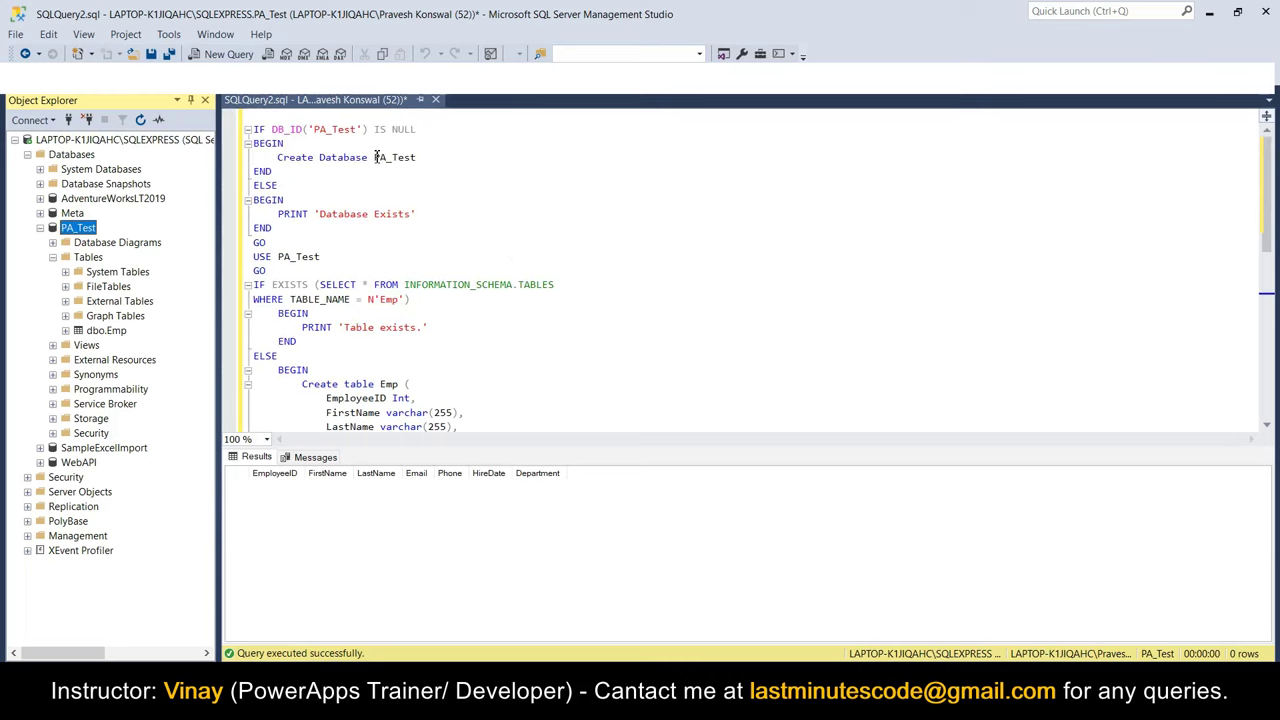
double_click(390, 157)
click(471, 172)
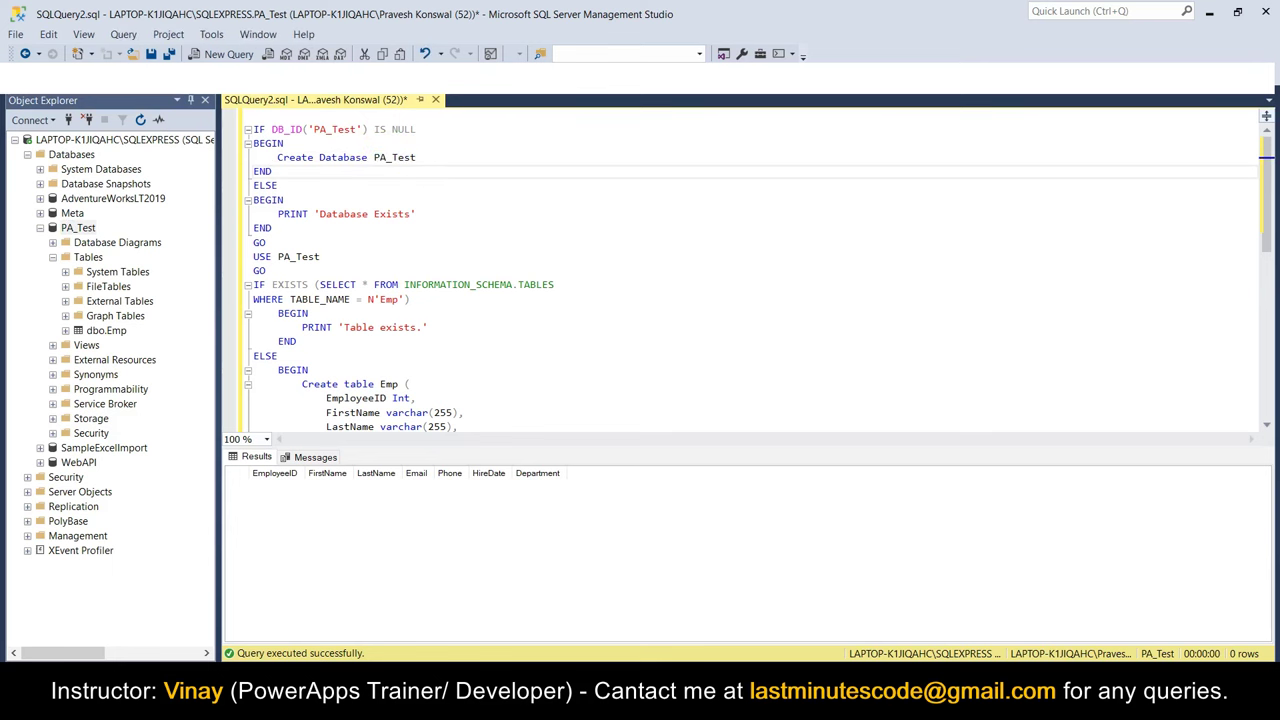
key(alt+Tab)
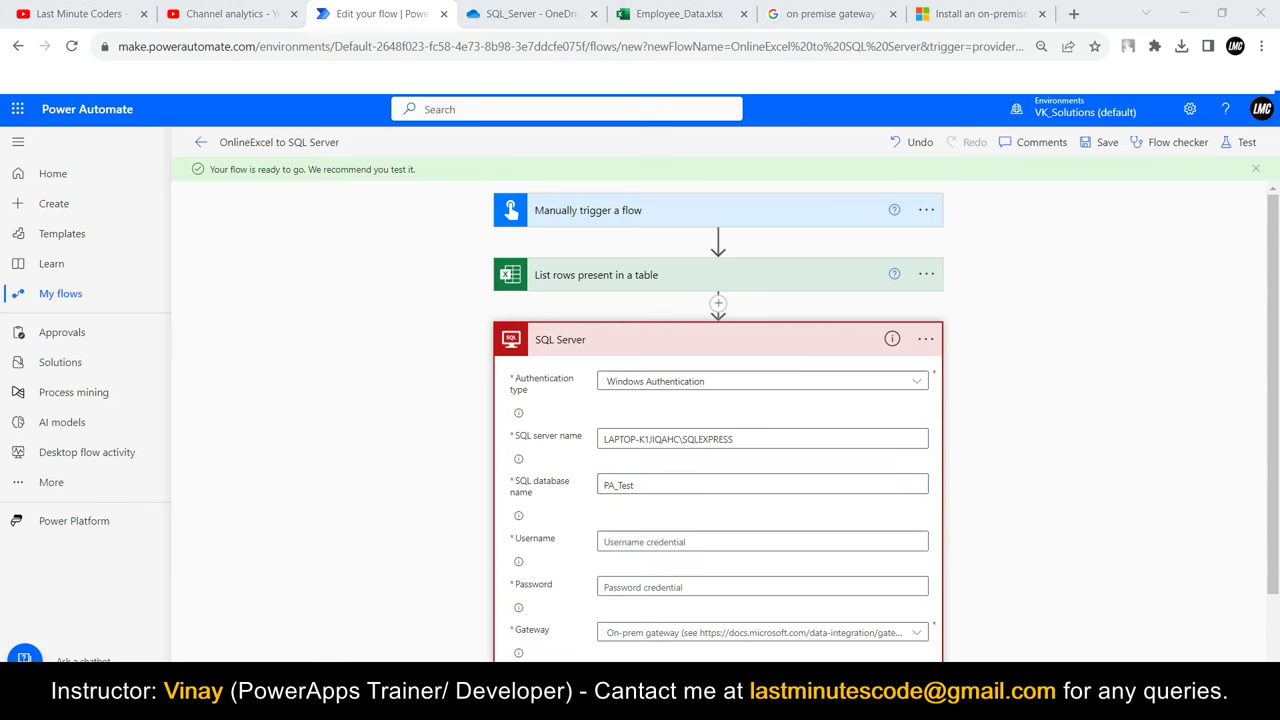
key(super)
Step: Run whoami in Command Prompt and copy the printed Windows account name
text(cmd)
key(Return)
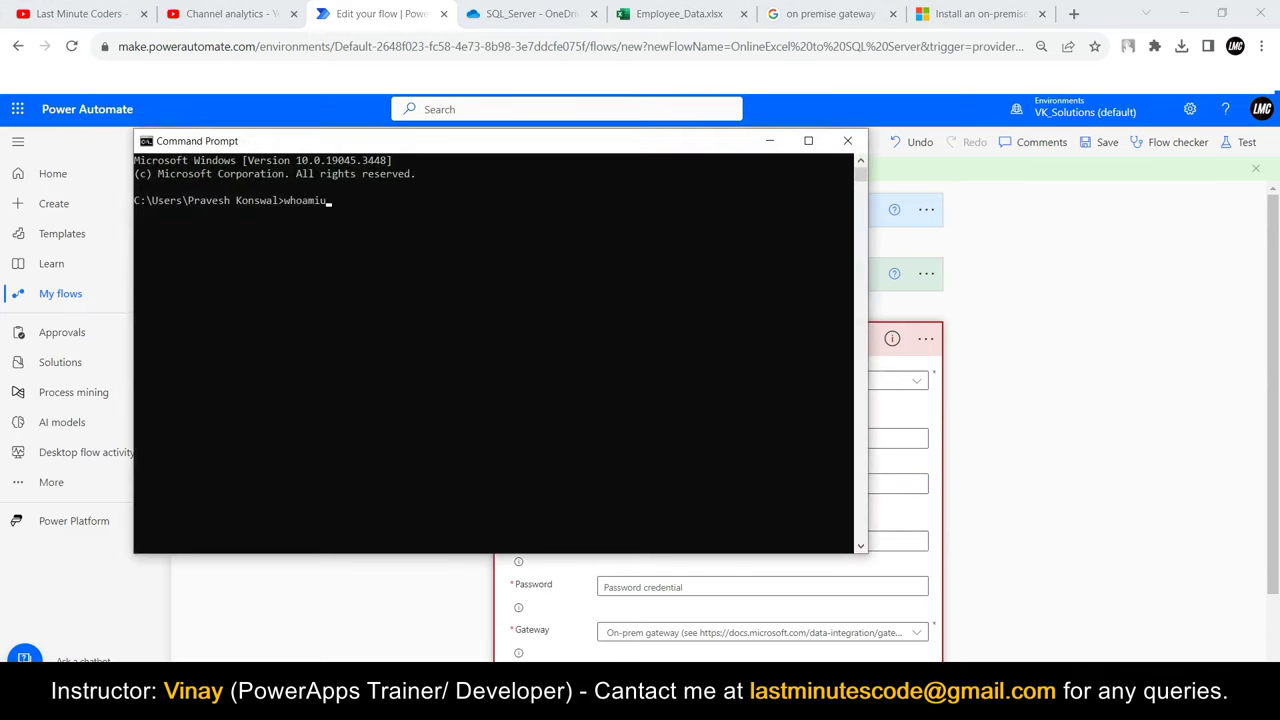
text(whoami)
key(Return)
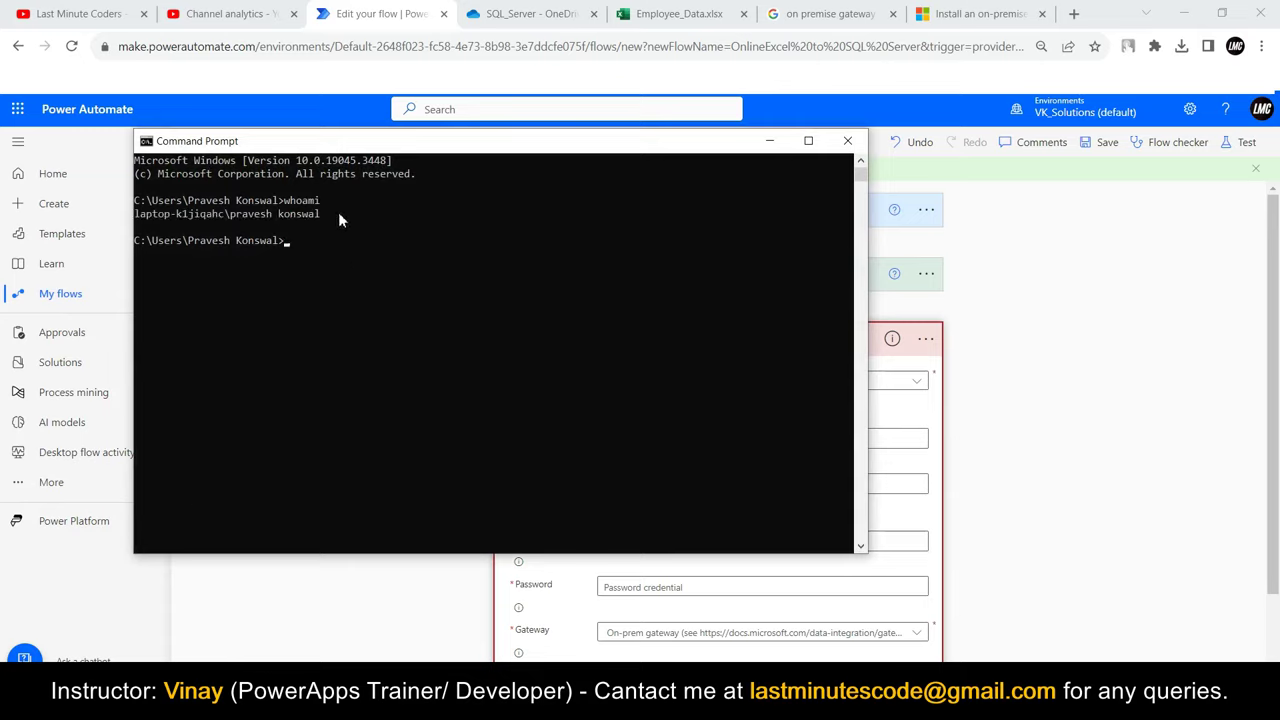
drag(321, 212, 140, 218)
key(ctrl+c)
Step: Paste the Windows account name into the connection's Username field, then search for Windows Settings
click(765, 140)
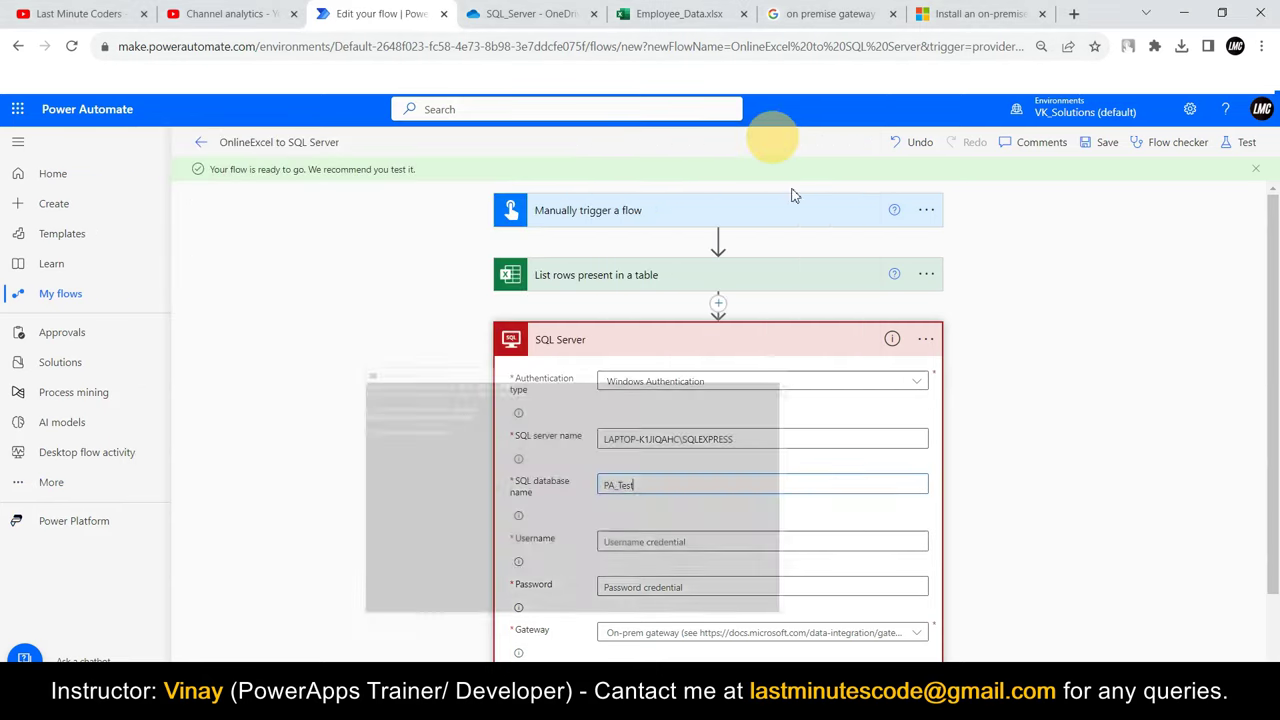
click(651, 543)
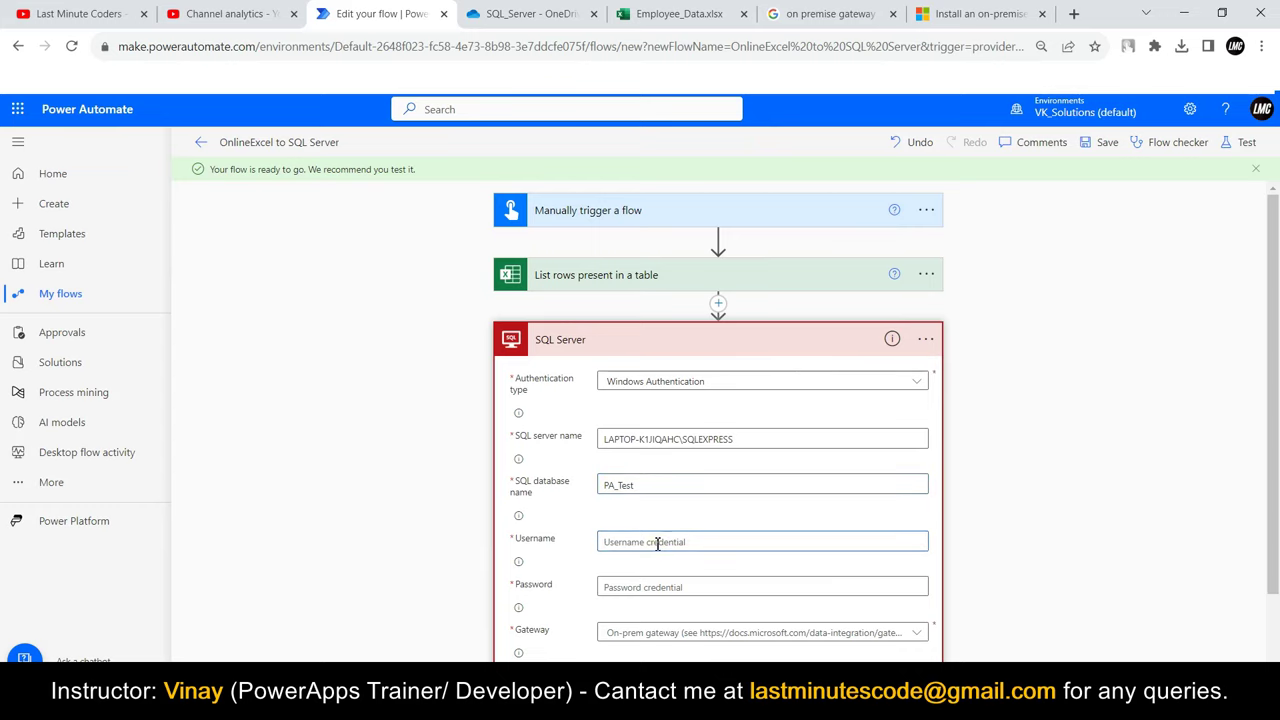
key(ctrl+v)
scroll(665, 520, down, 1)
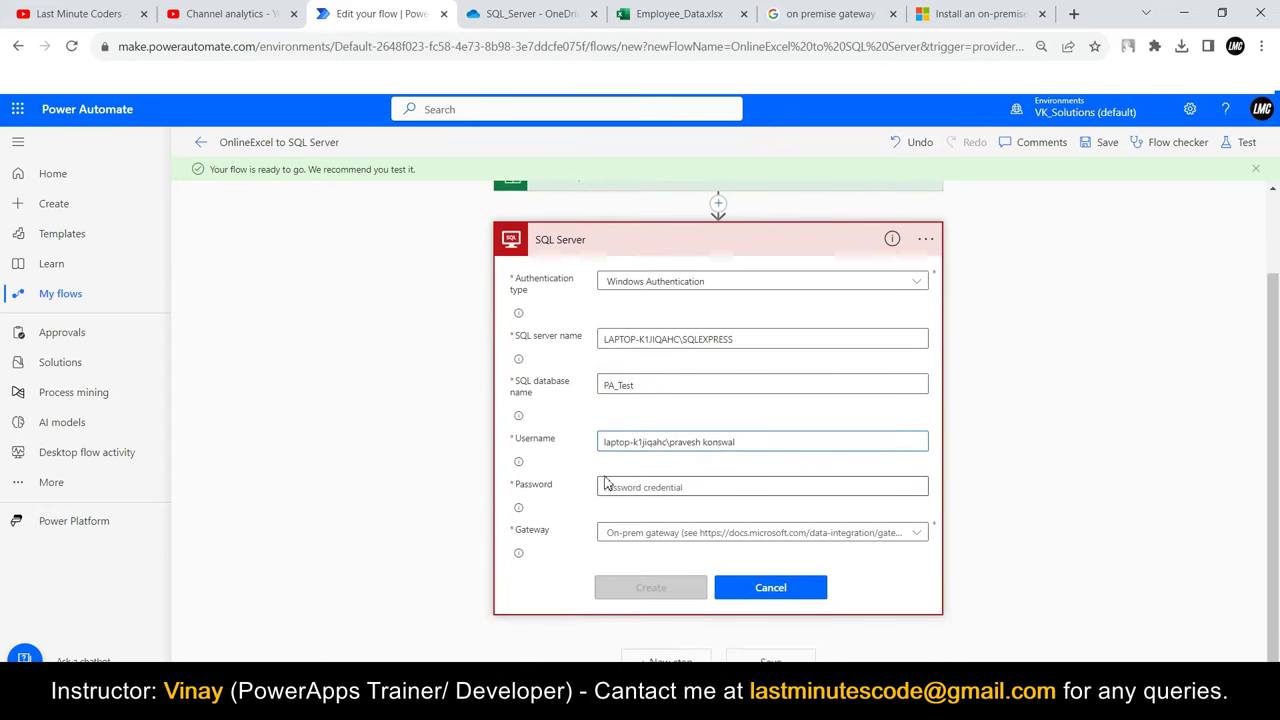
click(675, 488)
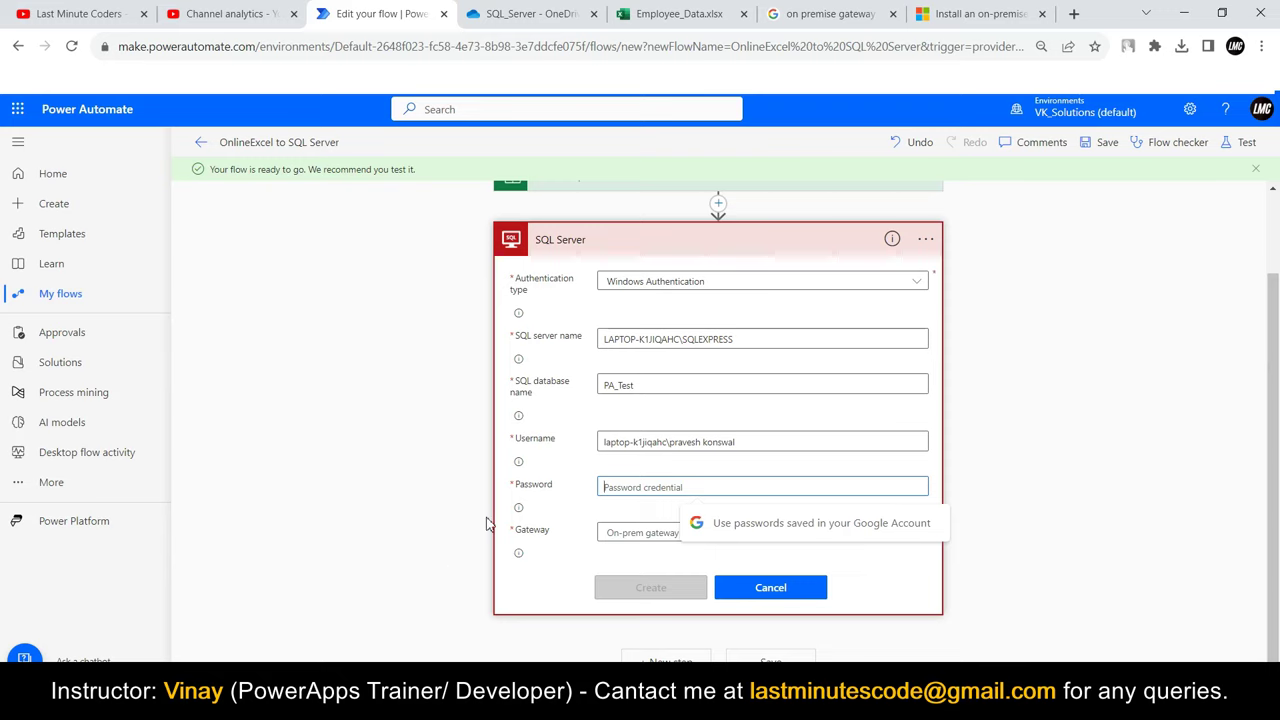
key(super)
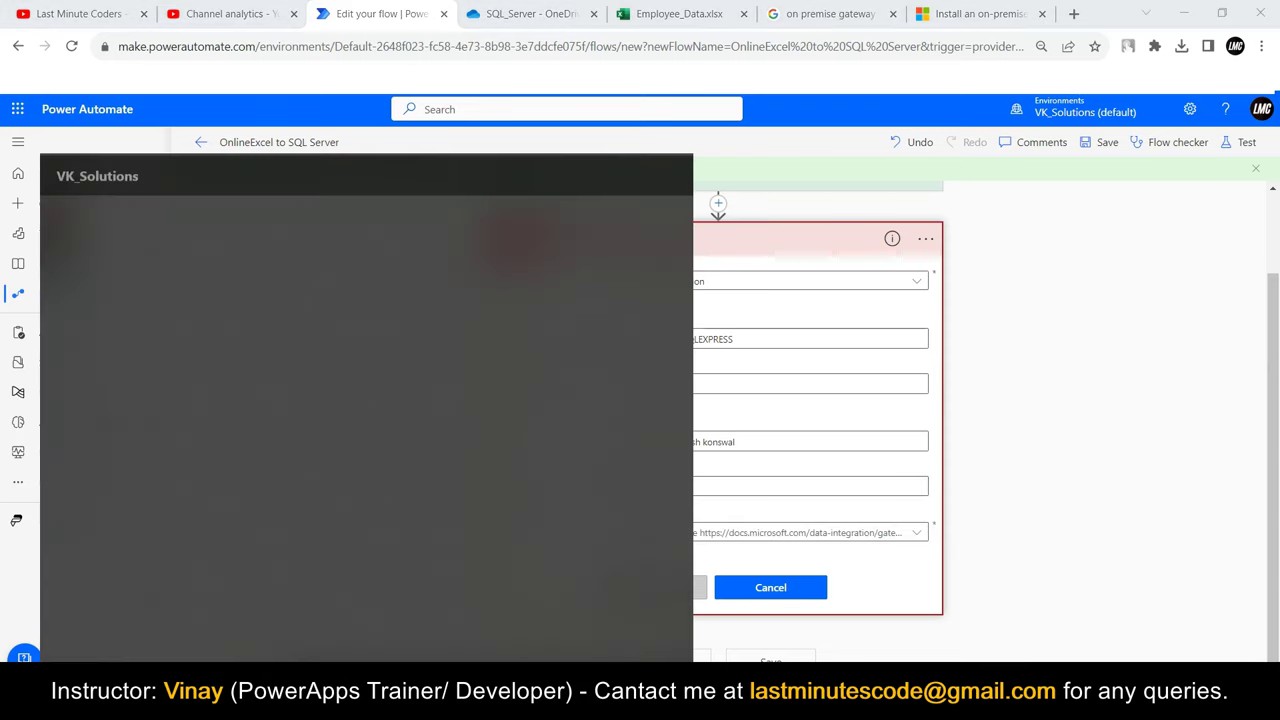
text(se)
click(127, 284)
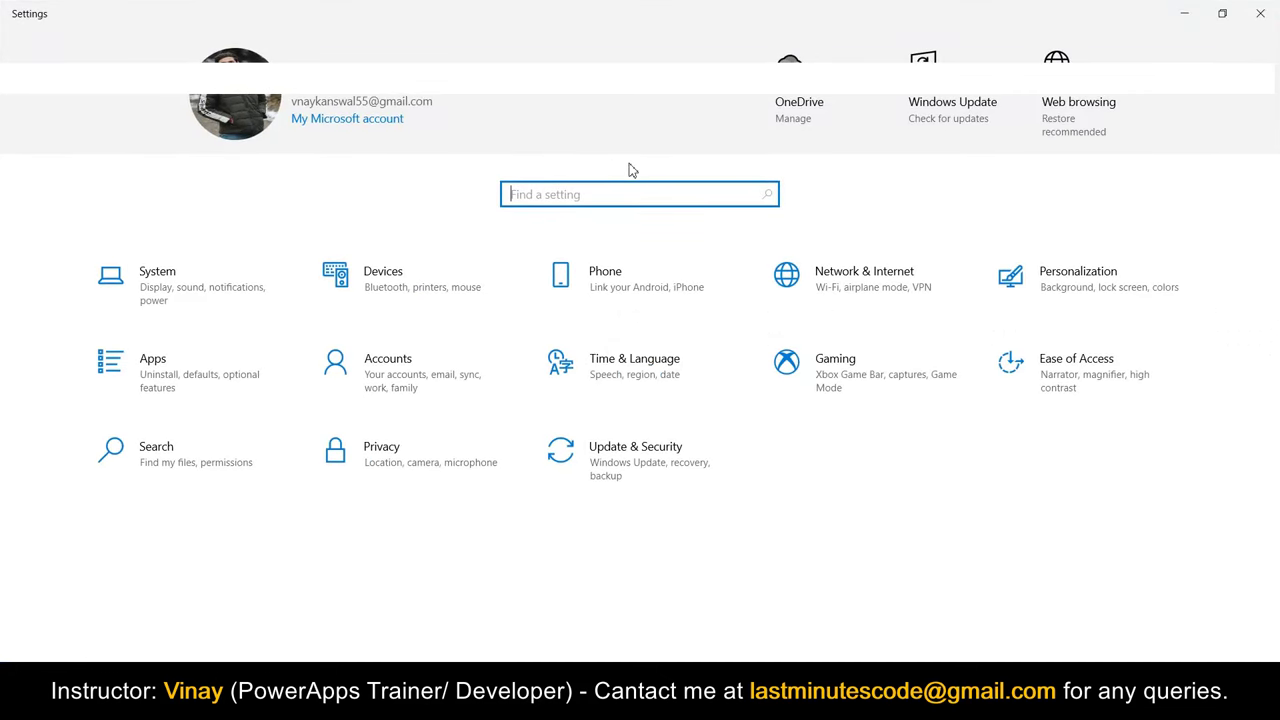
text(secu)
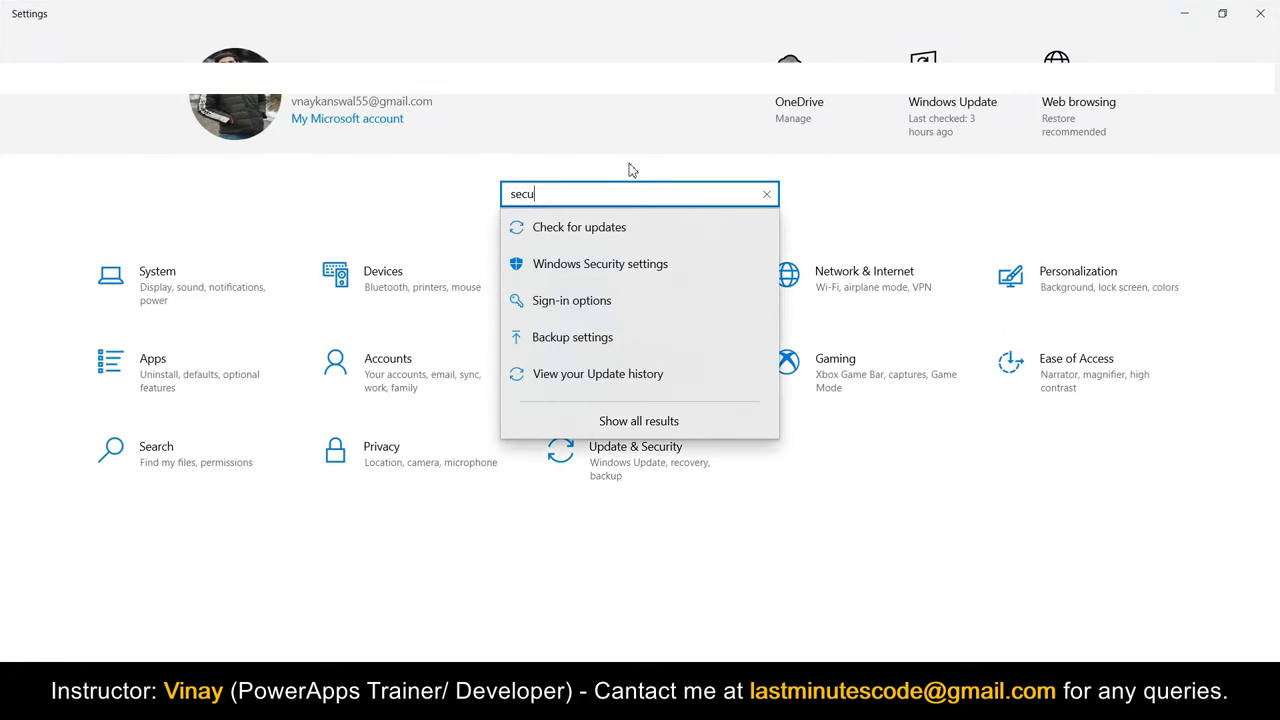
key(Down)
key(Down)
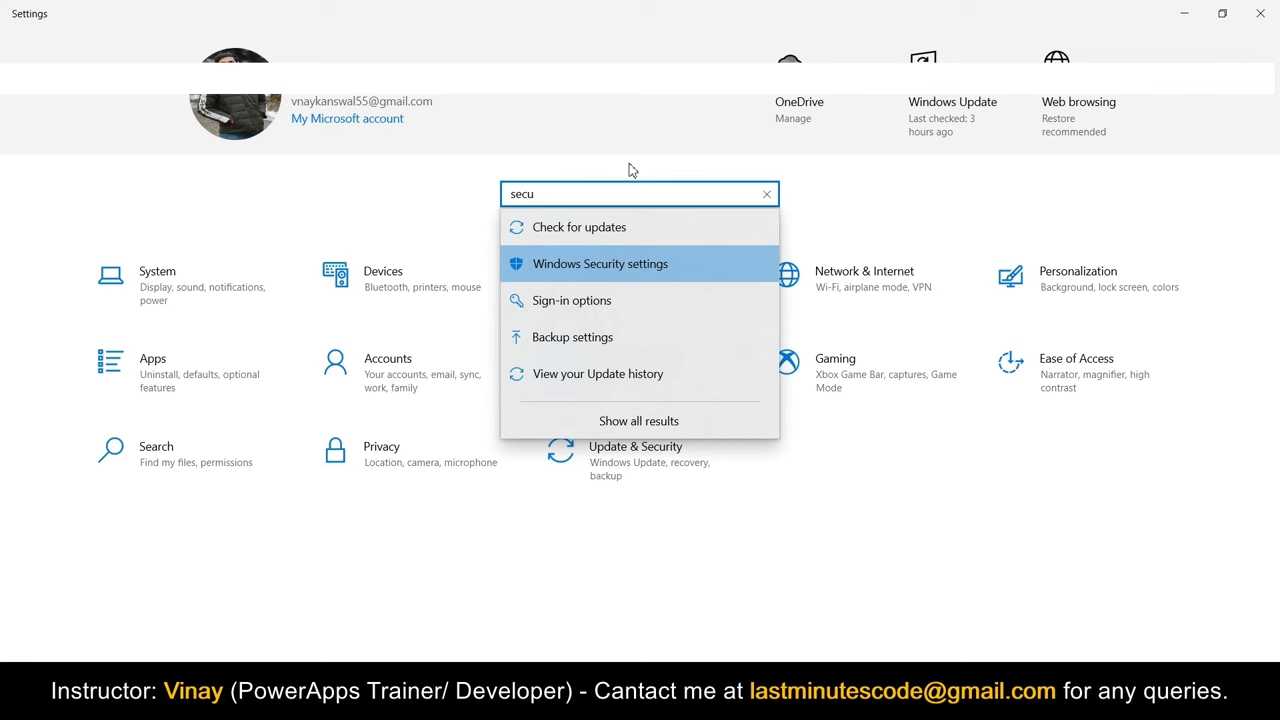
key(Down)
key(Return)
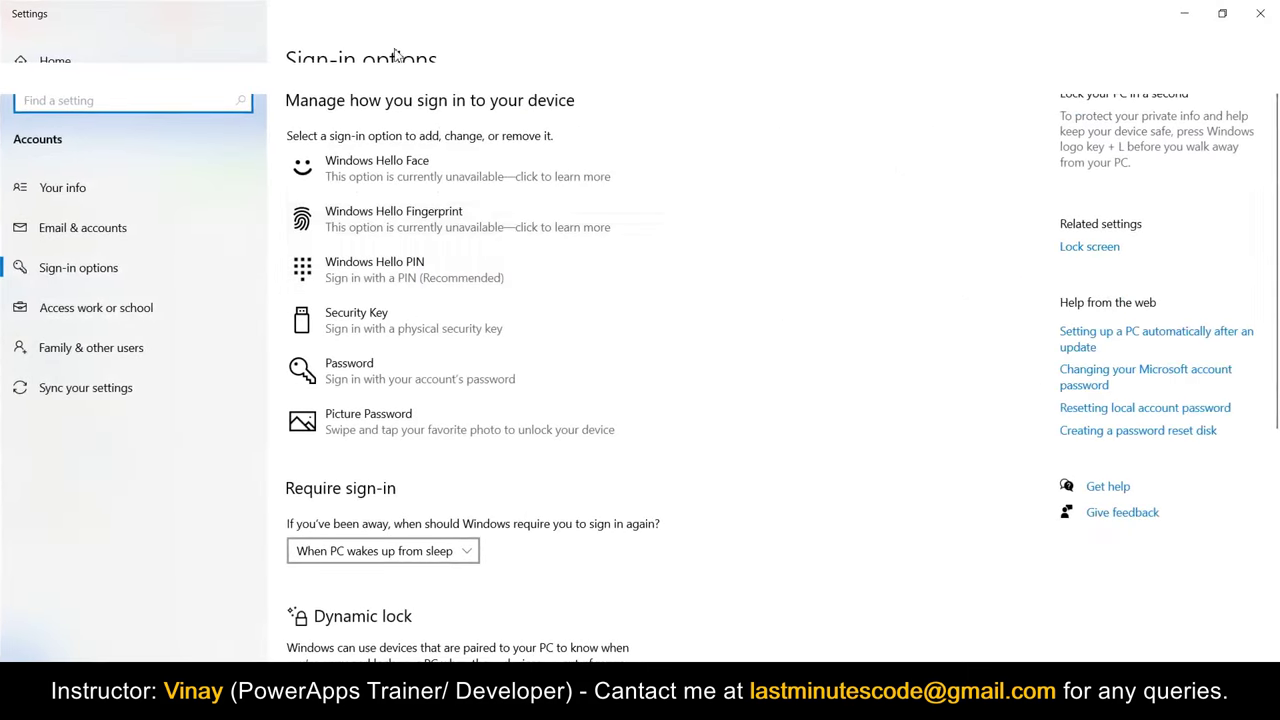
click(367, 372)
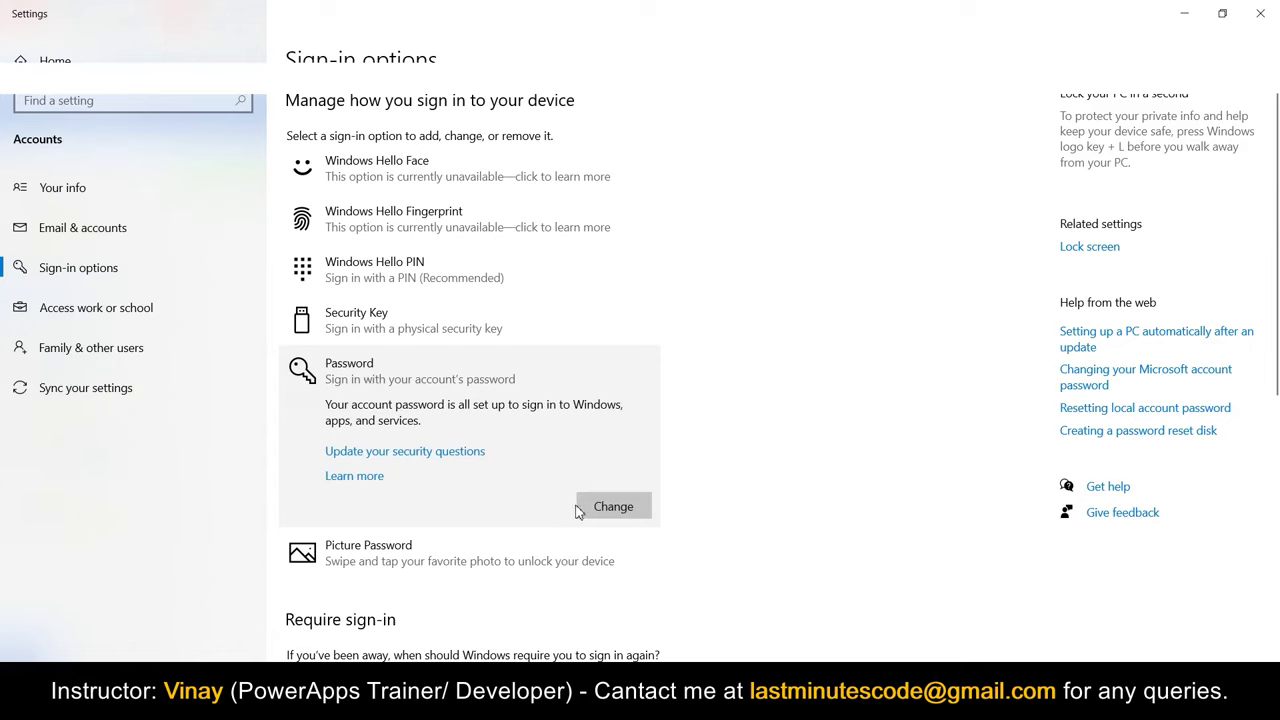
click(1260, 13)
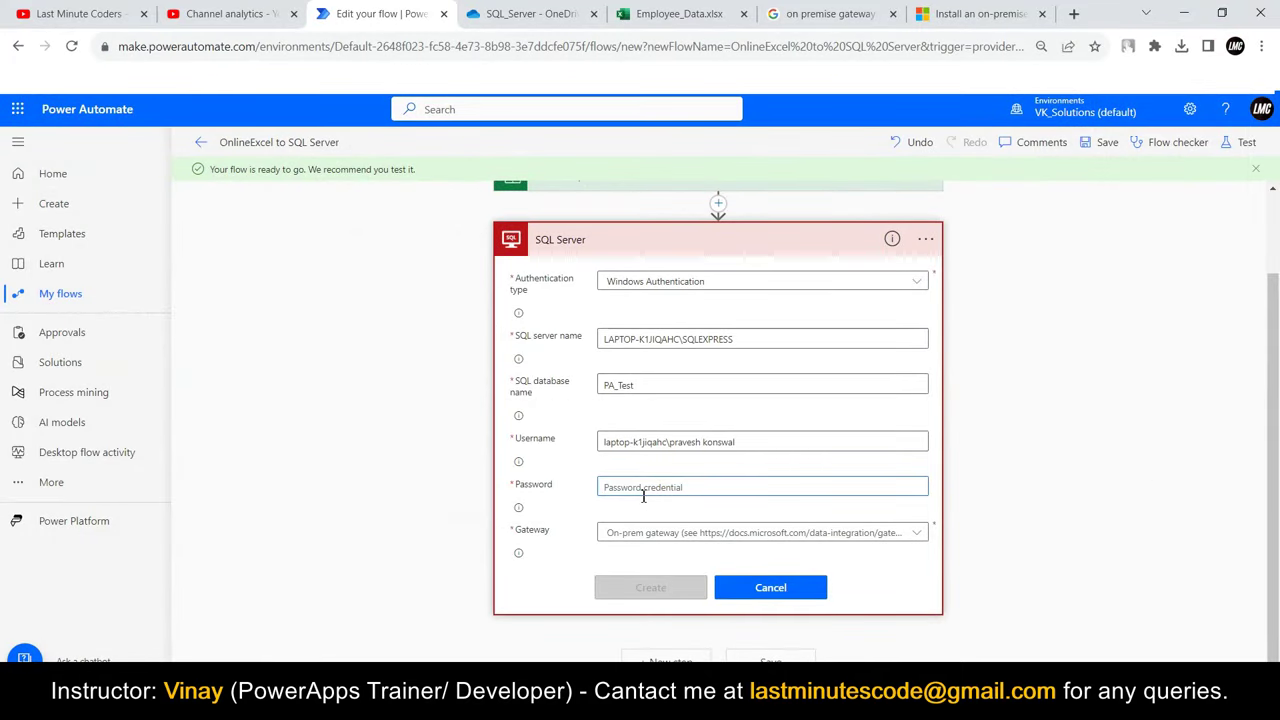
Step: Enter the account password, select LMC_Gateway, and create the SQL Server connection
text(p•••)
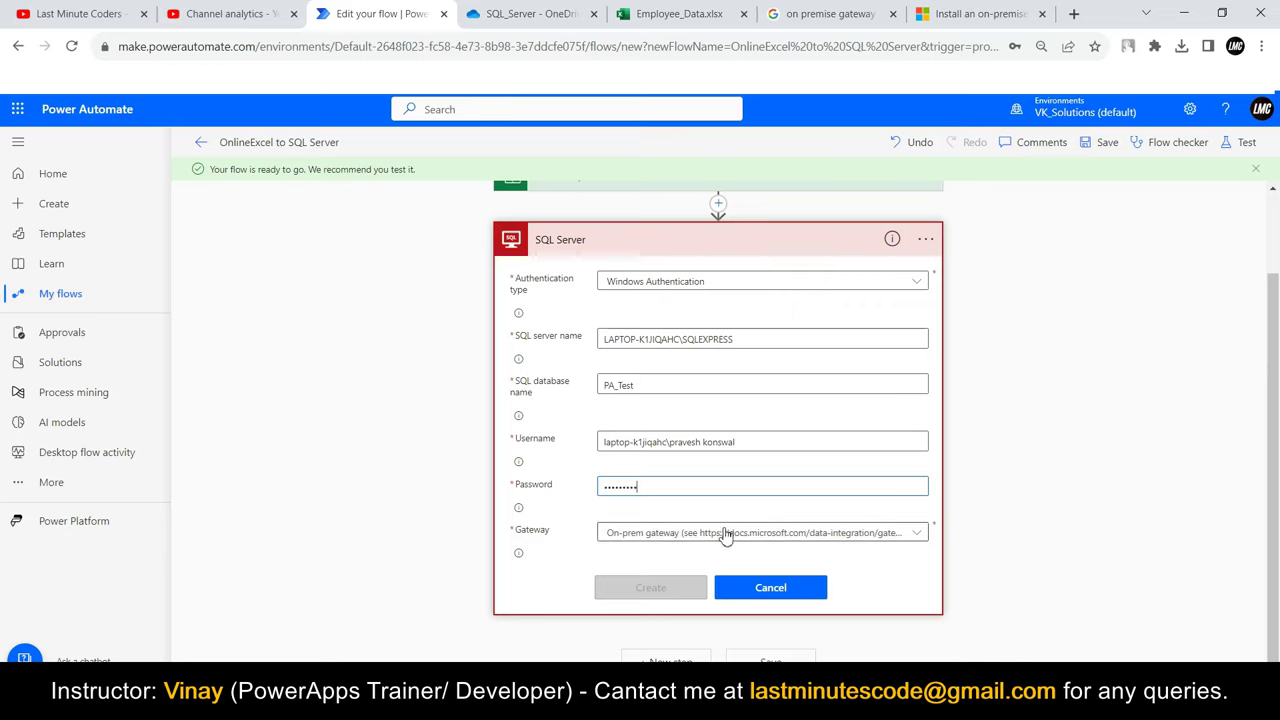
click(727, 535)
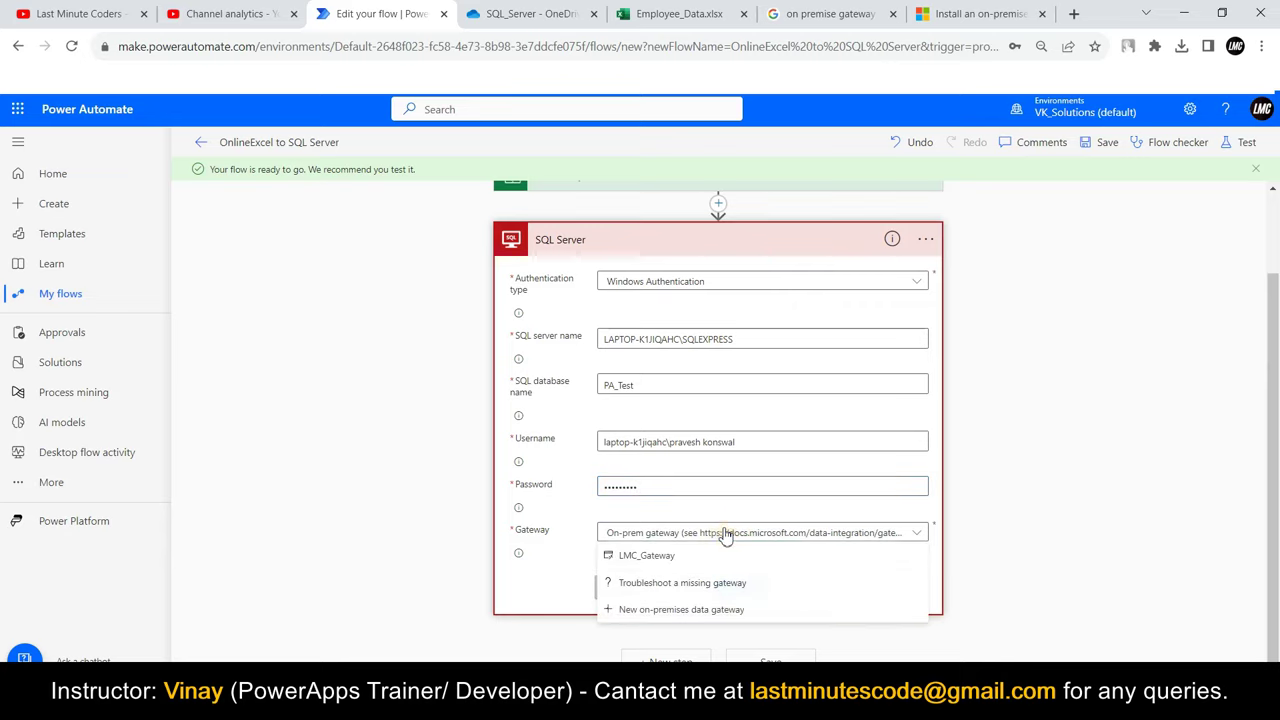
click(646, 560)
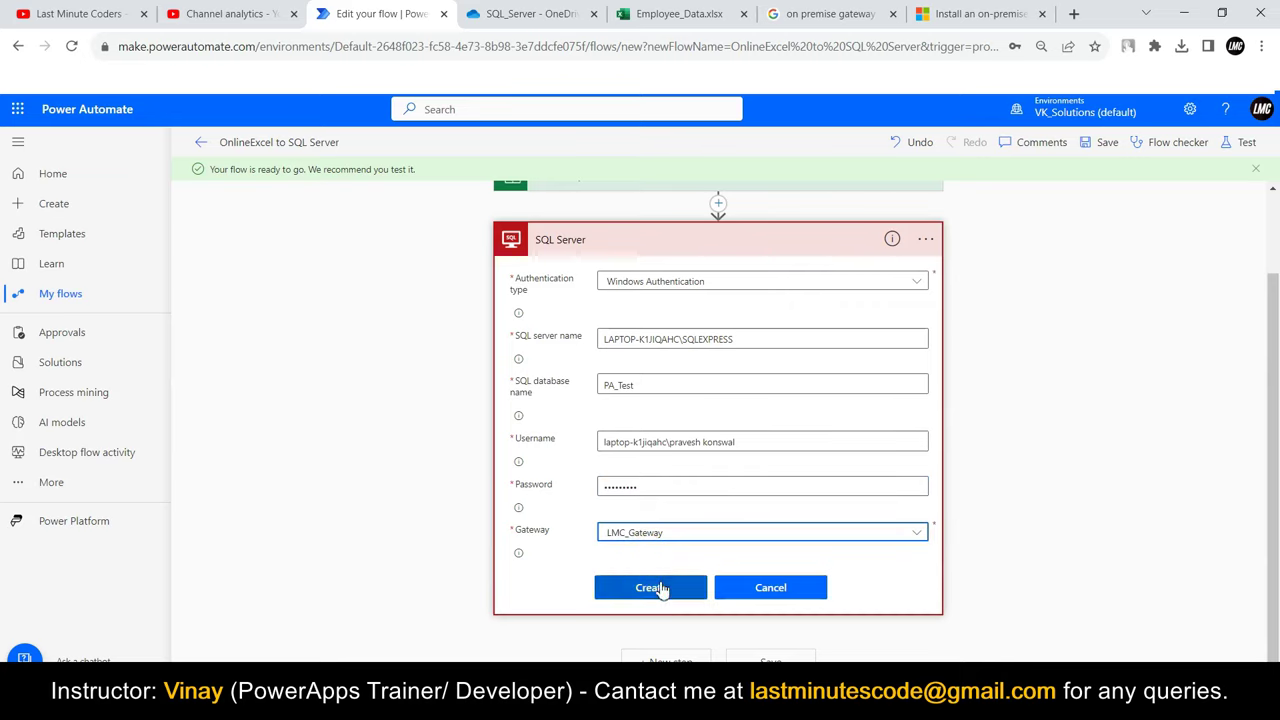
click(660, 588)
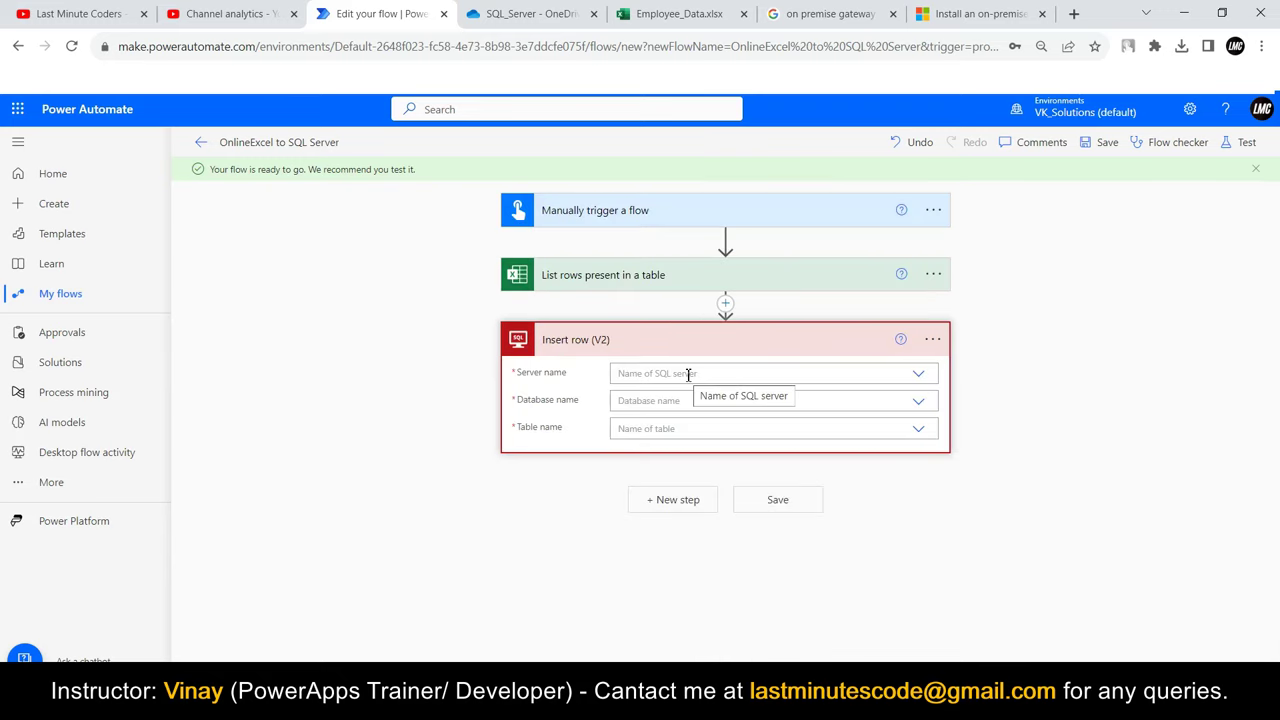
Step: Select server LAPTOP-K1JIQAHC\SQLEXPRESS, database PA_Test and table Emp in Insert row (V2)
click(796, 377)
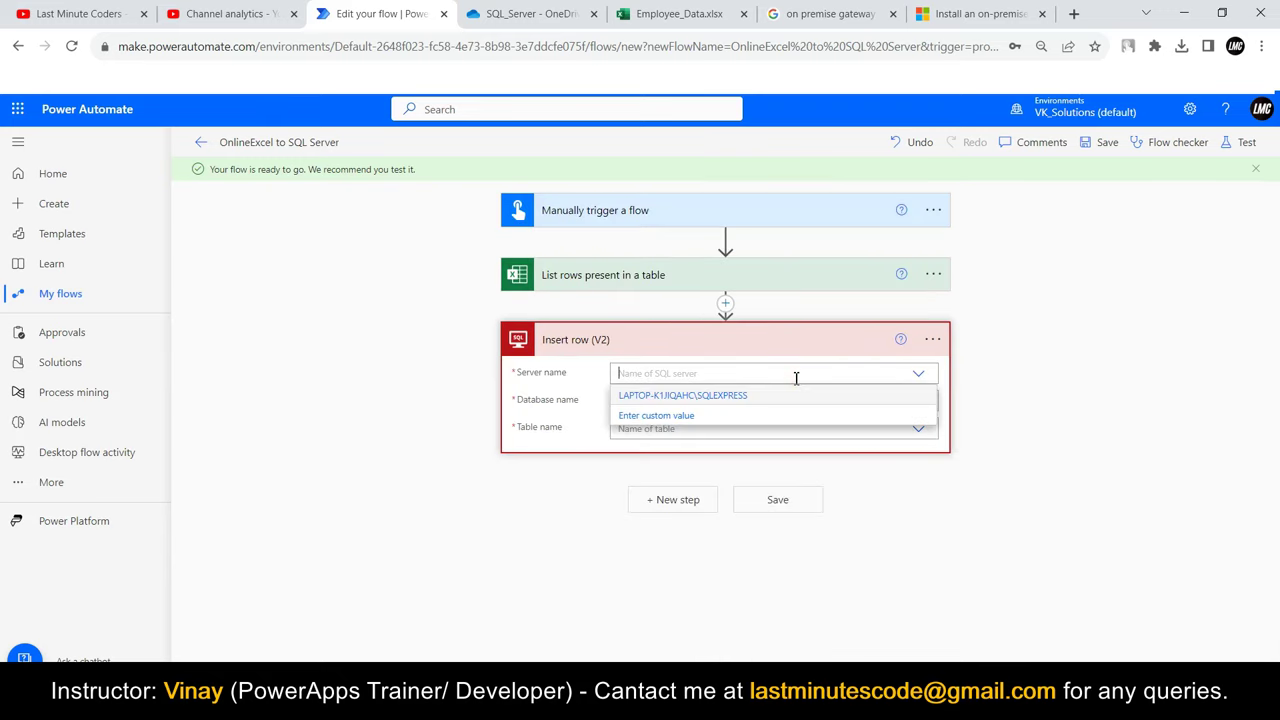
click(660, 396)
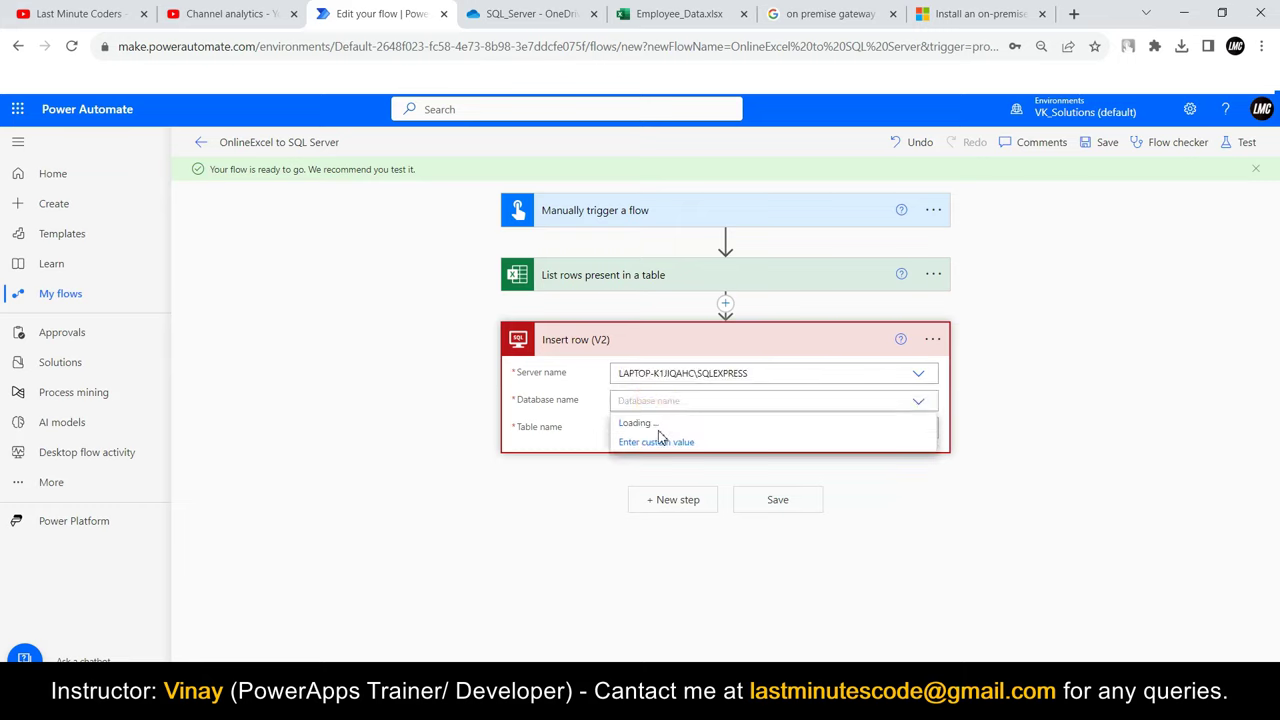
click(649, 426)
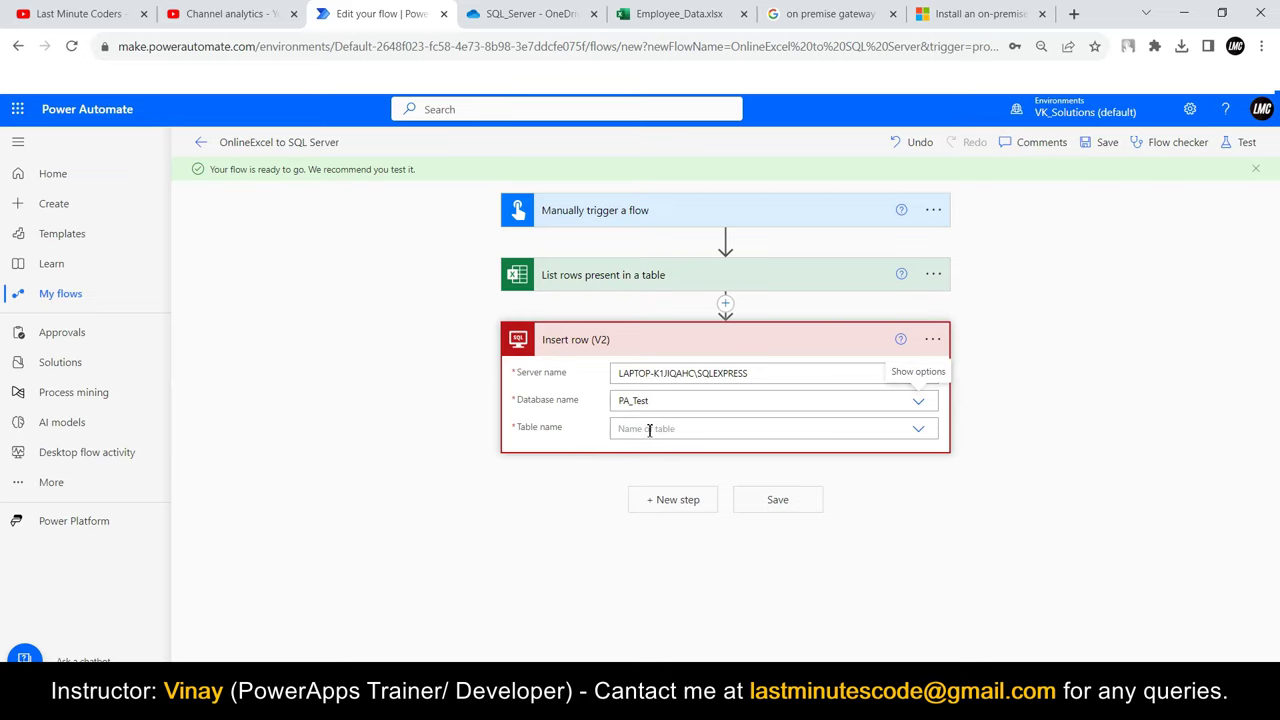
click(660, 429)
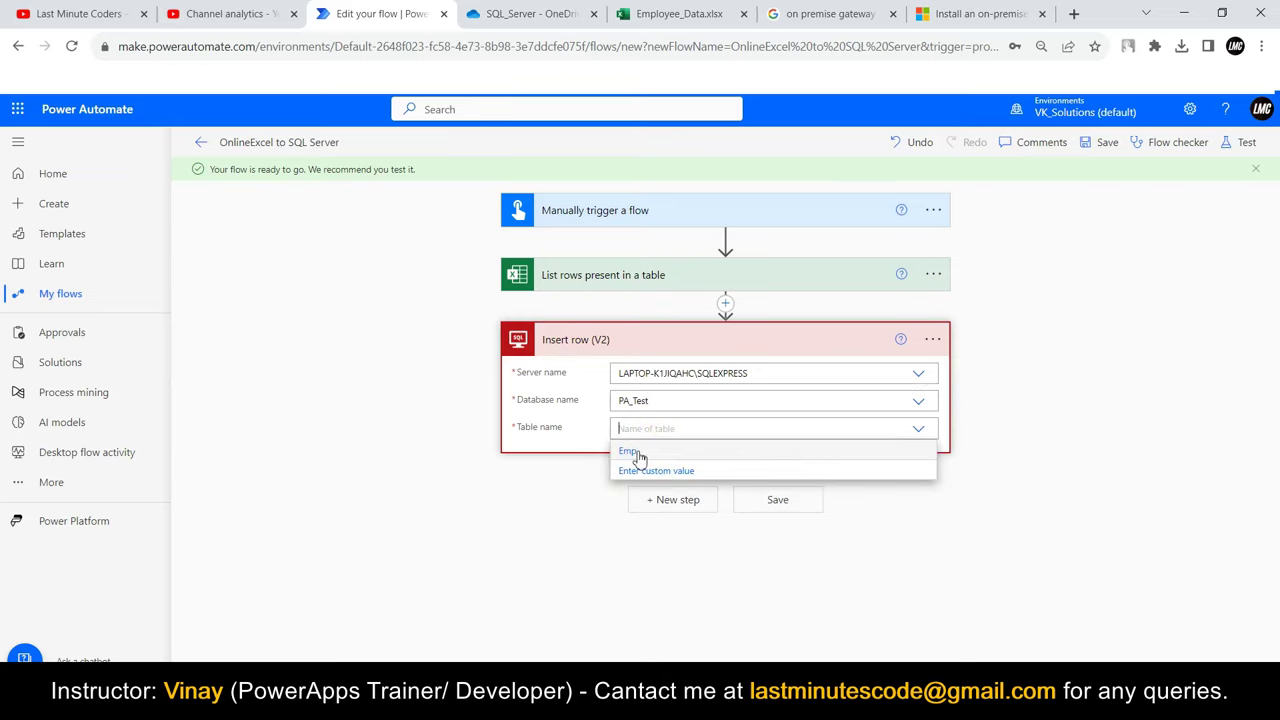
click(639, 456)
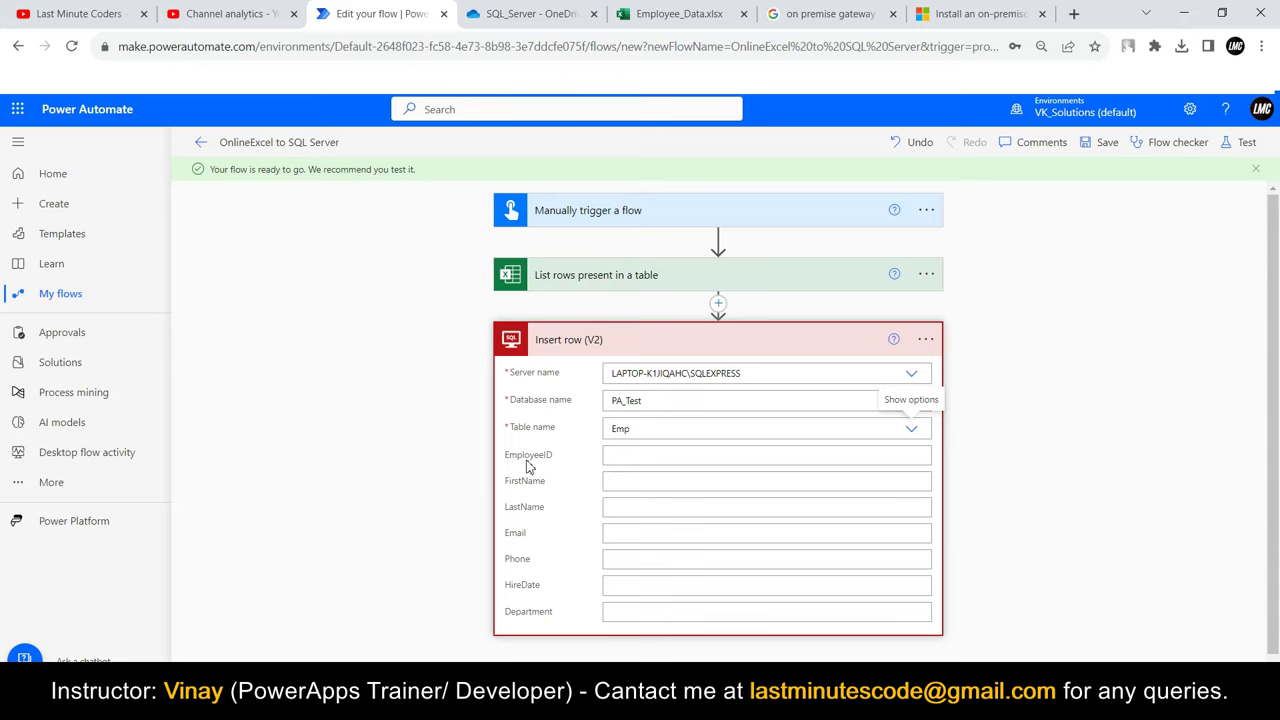
Step: Review the EmployeeID, FirstName and LastName columns, then bring up dynamic content for EmployeeID
double_click(528, 455)
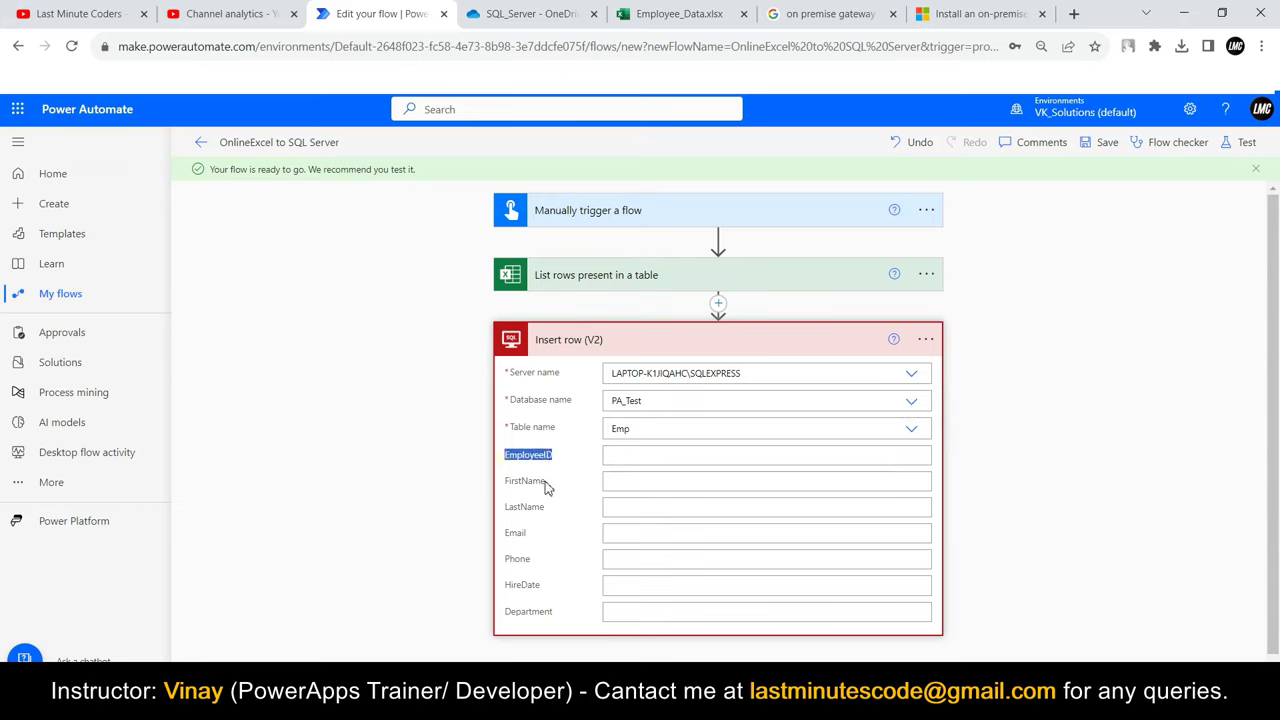
double_click(525, 481)
double_click(524, 507)
click(515, 537)
click(650, 453)
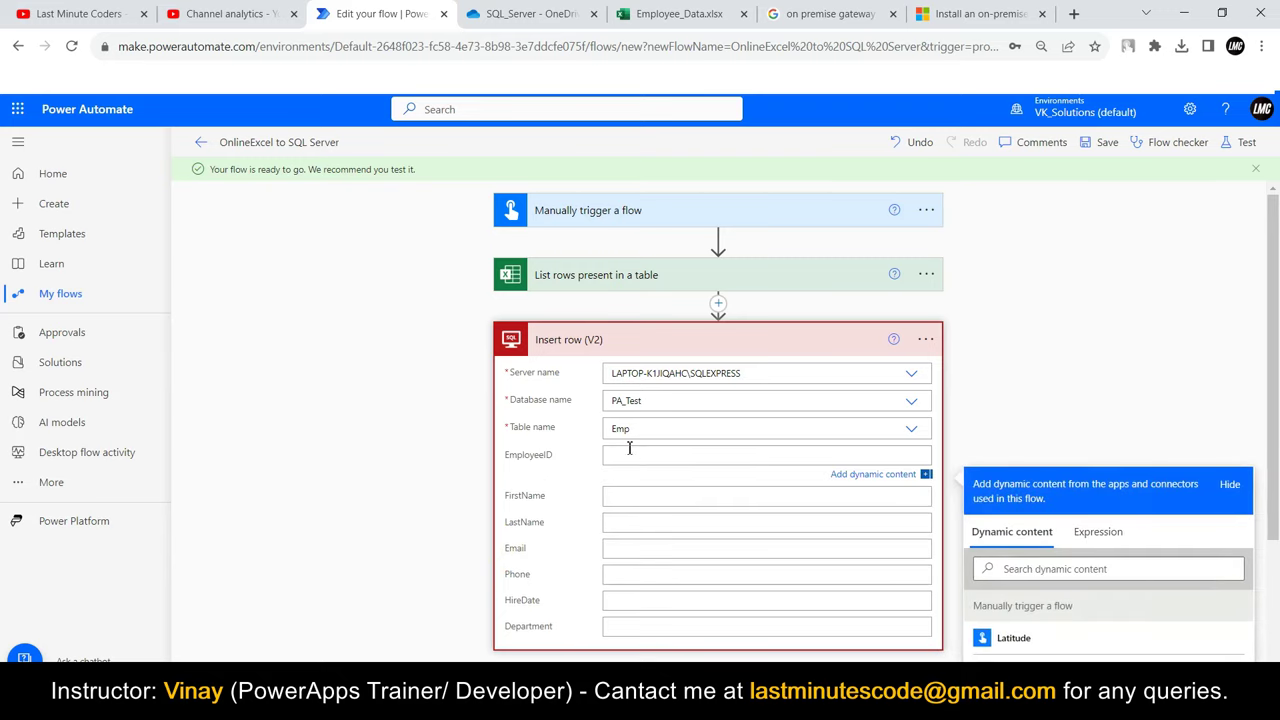